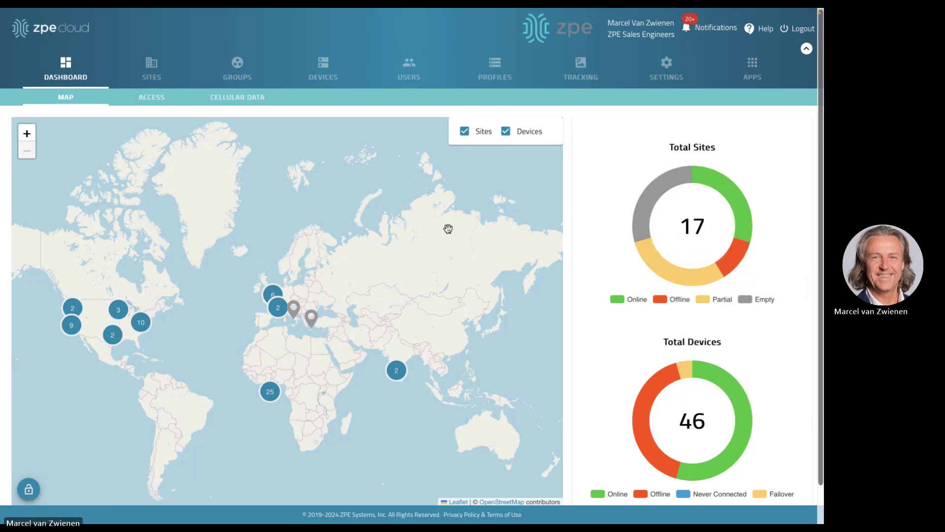
Zoom the dashboard map into the two Amsterdam sites and briefly view the Sites list.
left_click(273, 294)
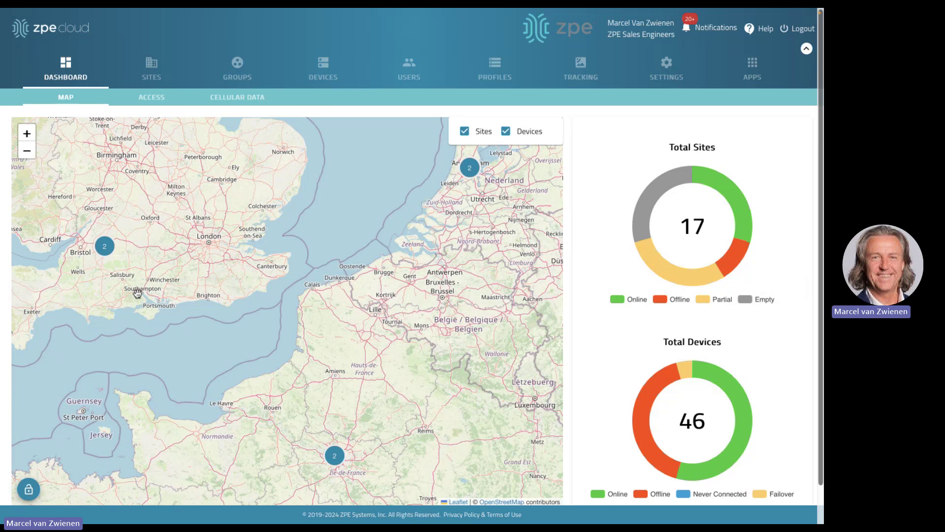
left_click(470, 169)
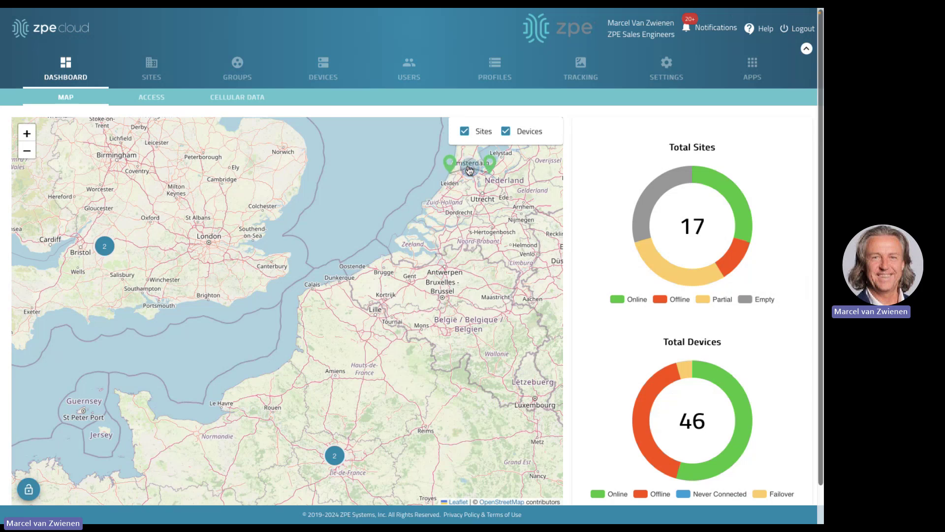
left_click(151, 69)
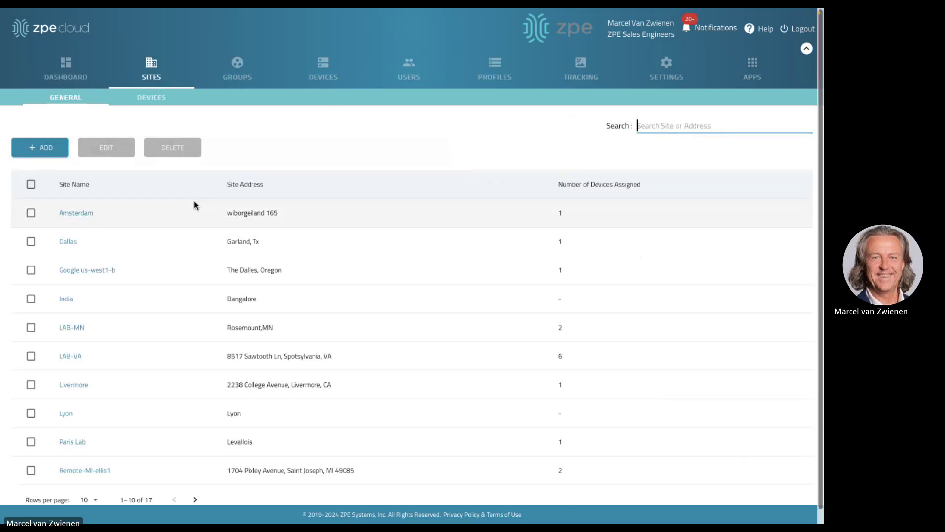
left_click(63, 72)
Zoom the map back into the Amsterdam cluster, then show the Access table of all 46 devices.
left_click(274, 293)
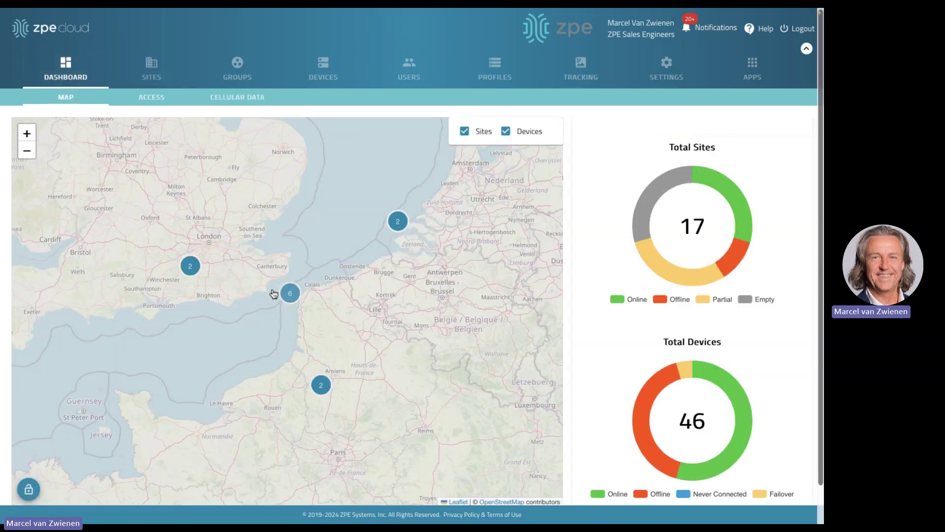
left_click(471, 168)
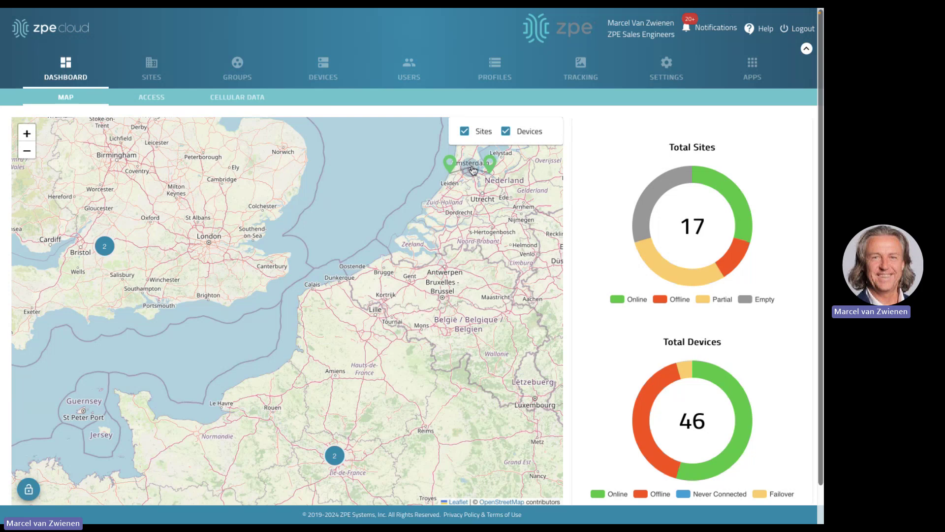
scroll(473, 170, "up", 3)
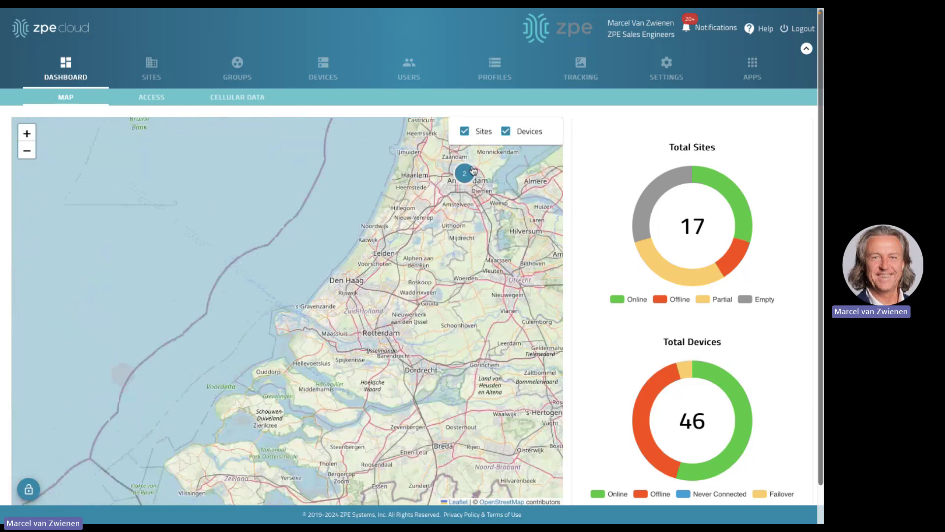
scroll(470, 172, "up", 2)
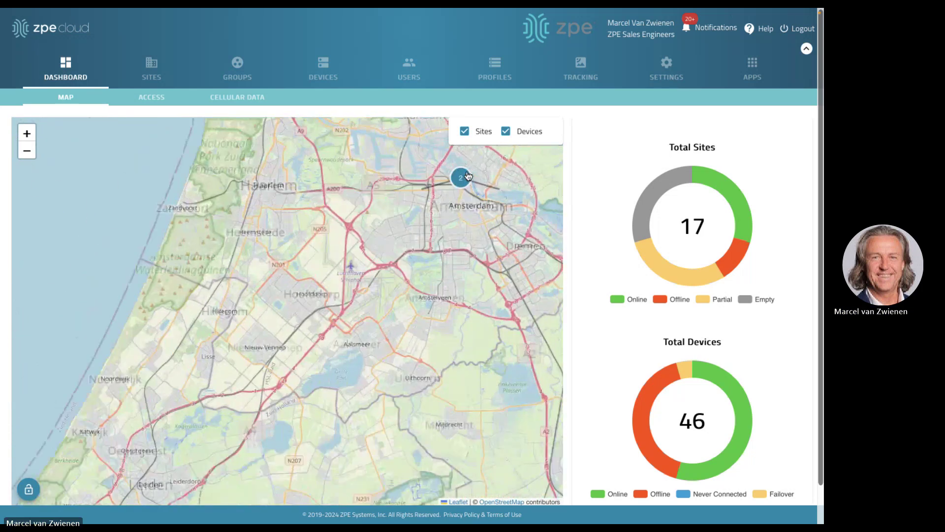
scroll(467, 176, "up", 1)
left_click_drag(474, 238, 352, 289)
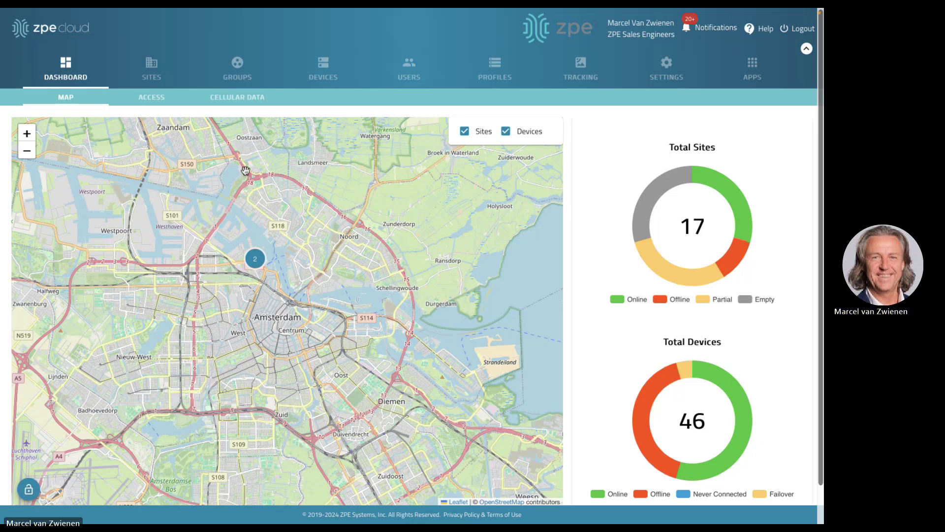
left_click(148, 99)
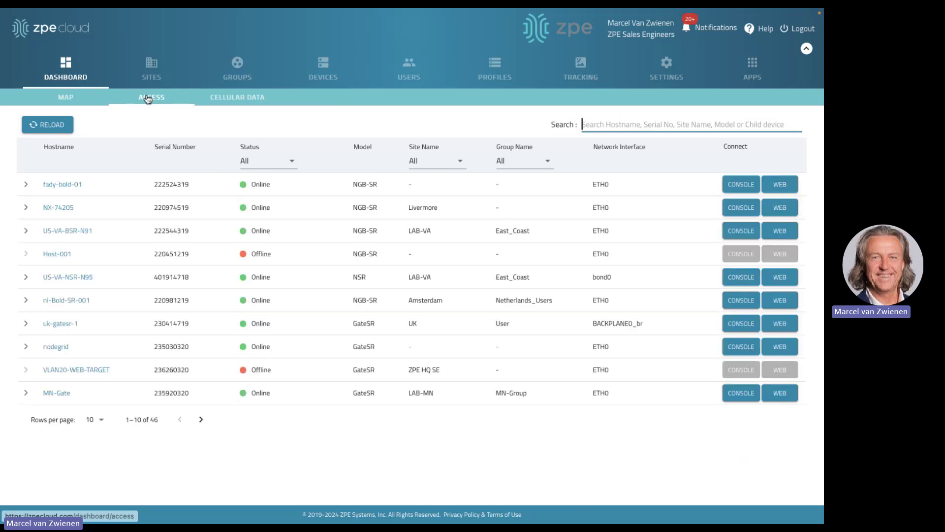
Filter the device table's Status to Failover and Offline, leaving 21 devices.
left_click(292, 163)
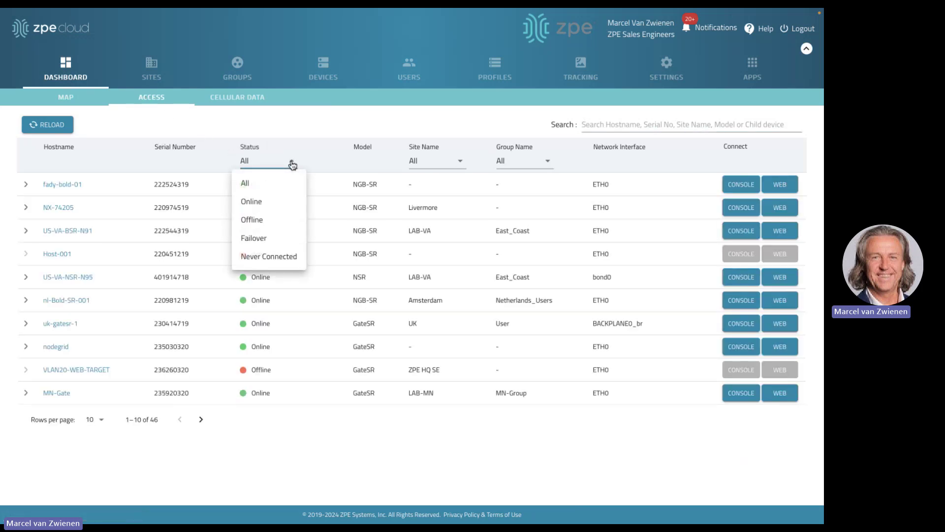
left_click(269, 219)
left_click(266, 237)
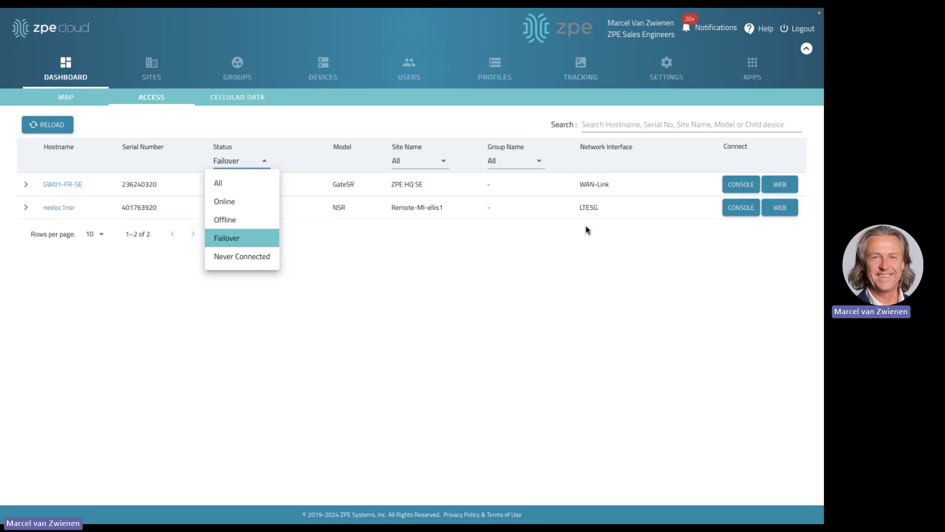
left_click(485, 260)
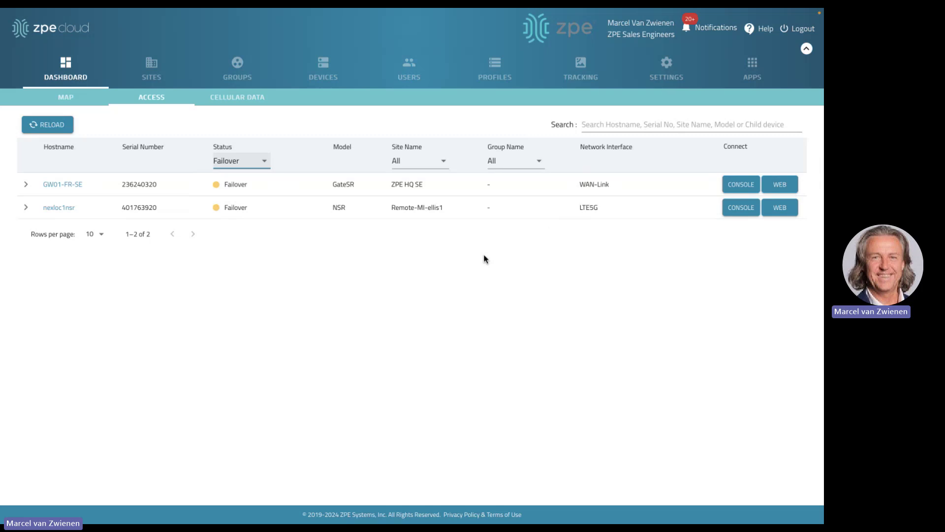
left_click(263, 161)
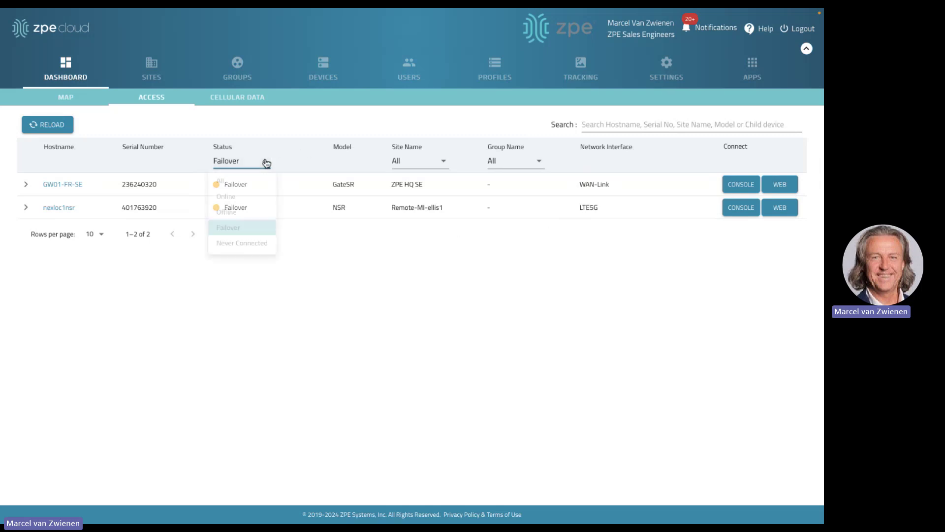
left_click(247, 218)
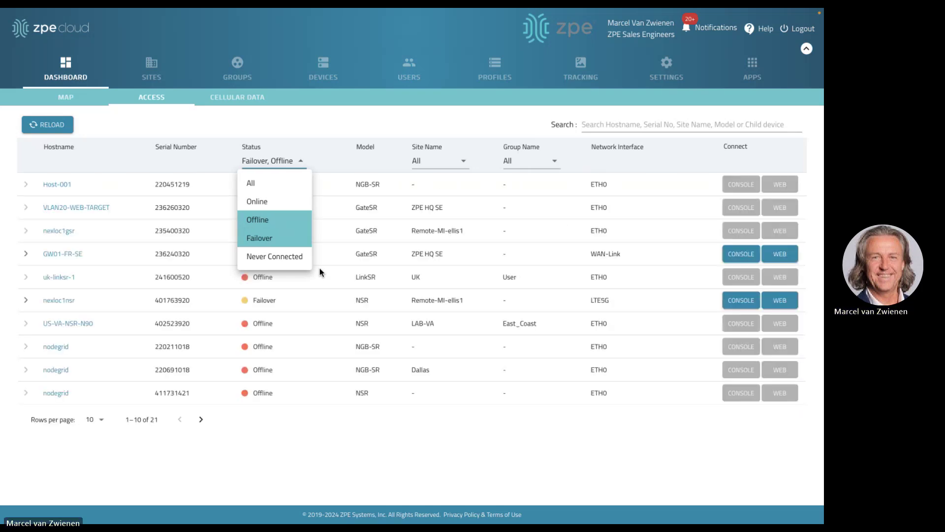
left_click(275, 443)
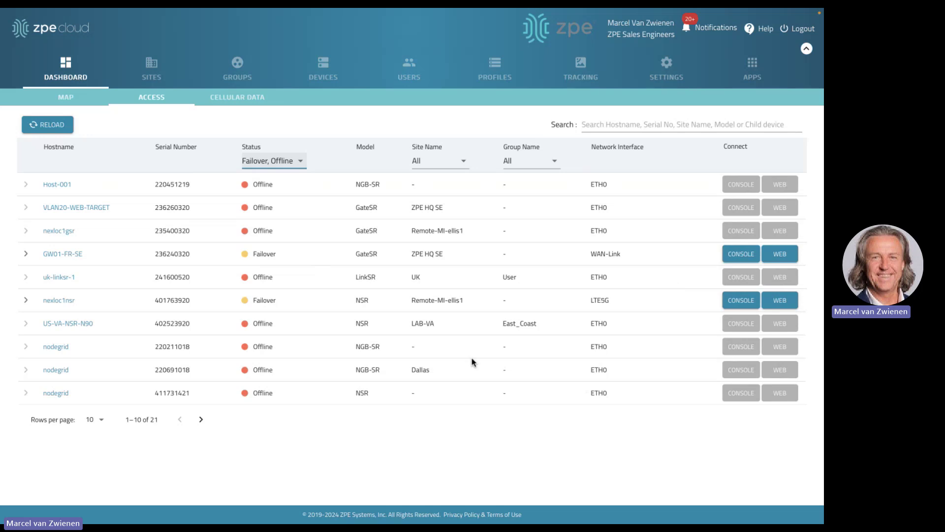
Limit the table to the Amsterdam site, add Online to Status, and peek at nl-Bold-SR-001's child devices.
left_click(464, 165)
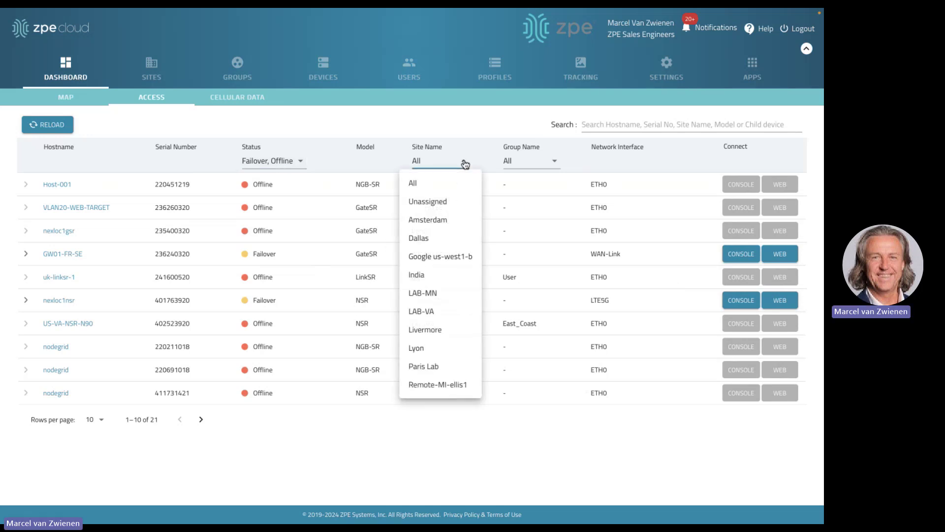
left_click(445, 221)
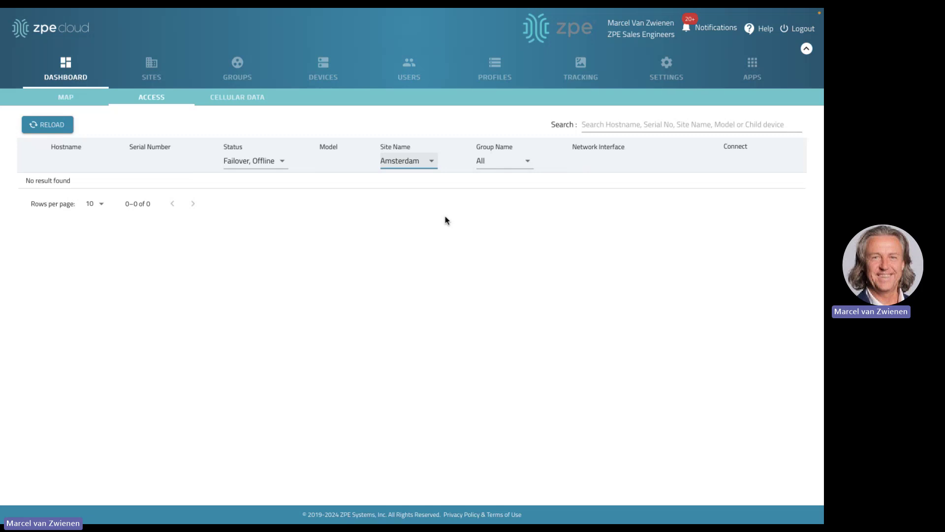
left_click(283, 164)
left_click(261, 201)
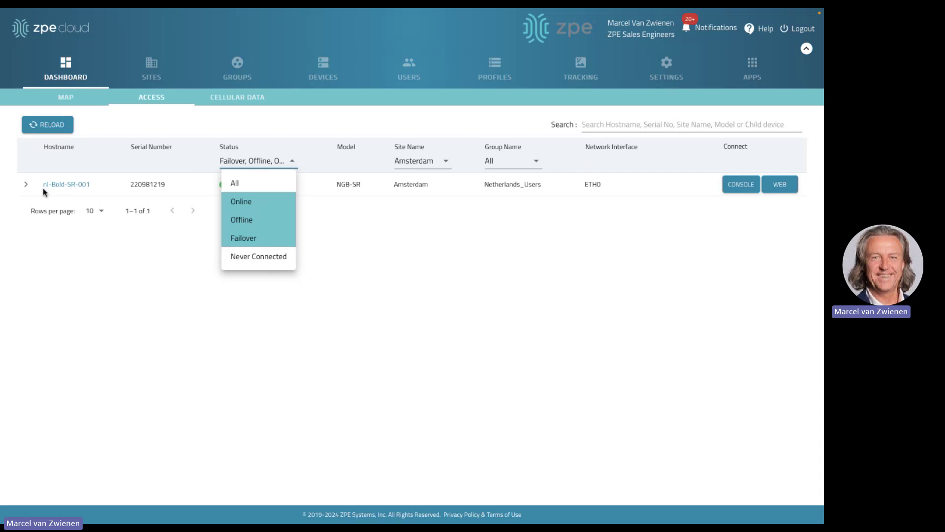
left_click(26, 185)
left_click(27, 185)
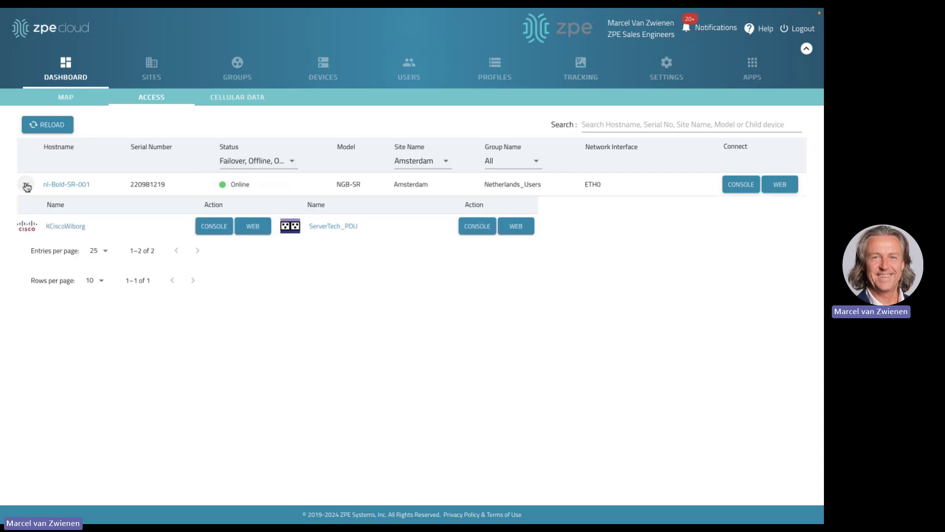
left_click(26, 185)
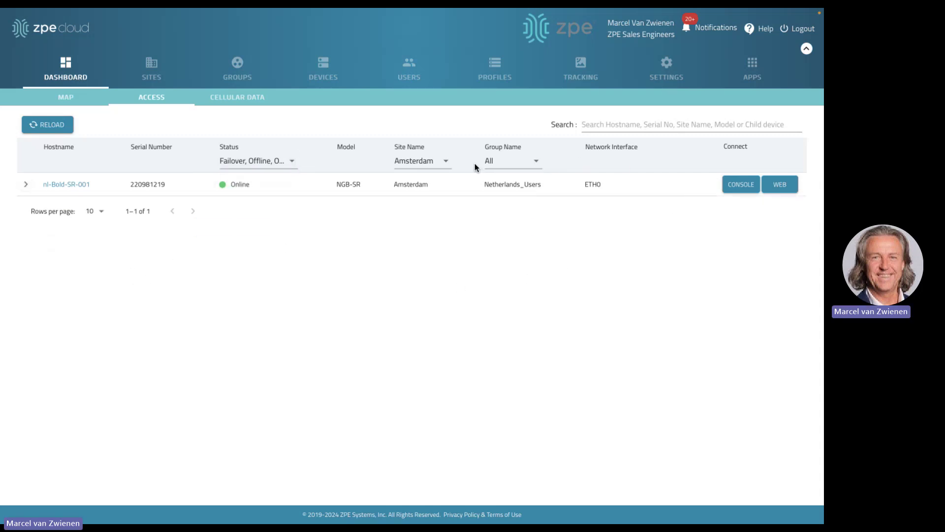
Reset Site Name to All, set Group Name to MN-Group, and set Status to All.
left_click(447, 162)
left_click(424, 185)
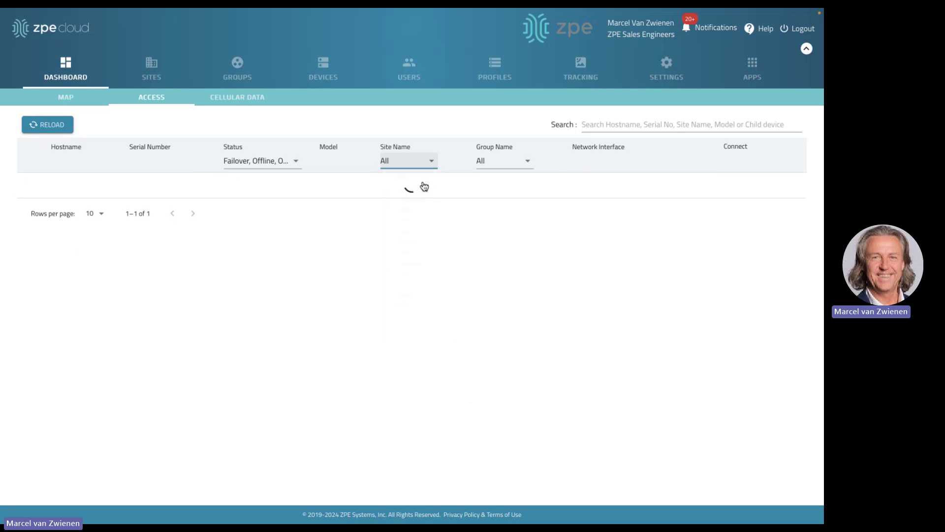
left_click(527, 161)
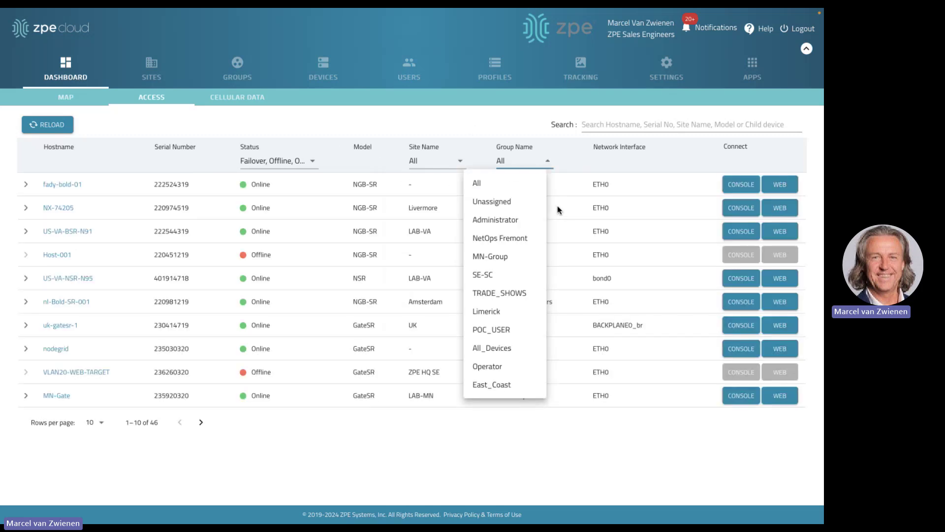
left_click(502, 257)
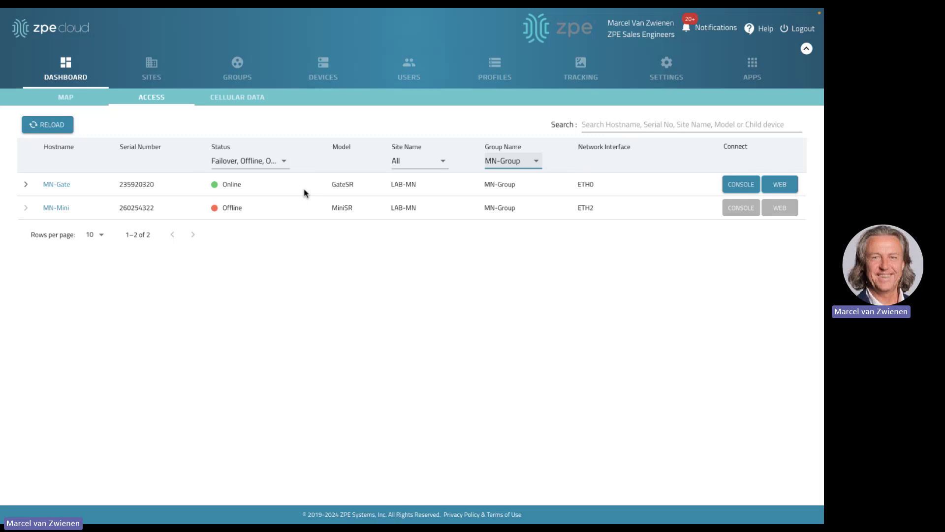
left_click(284, 163)
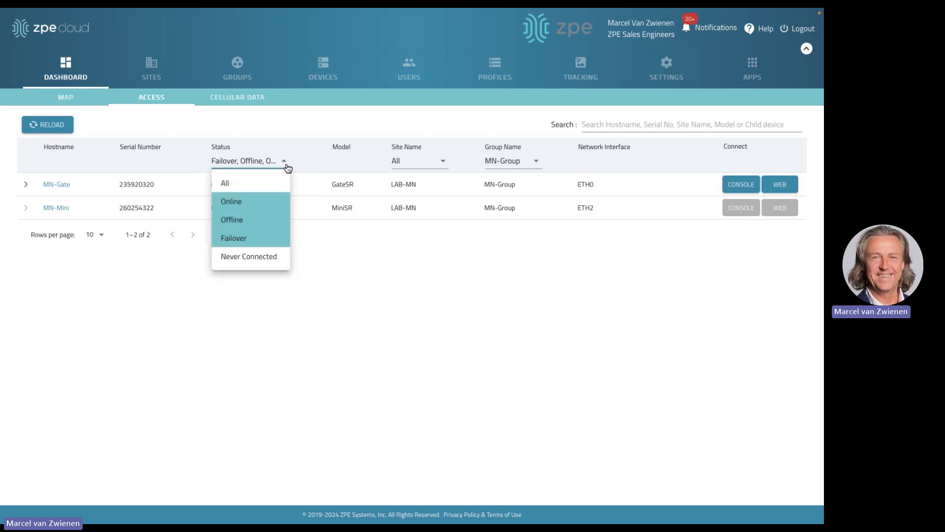
left_click(272, 181)
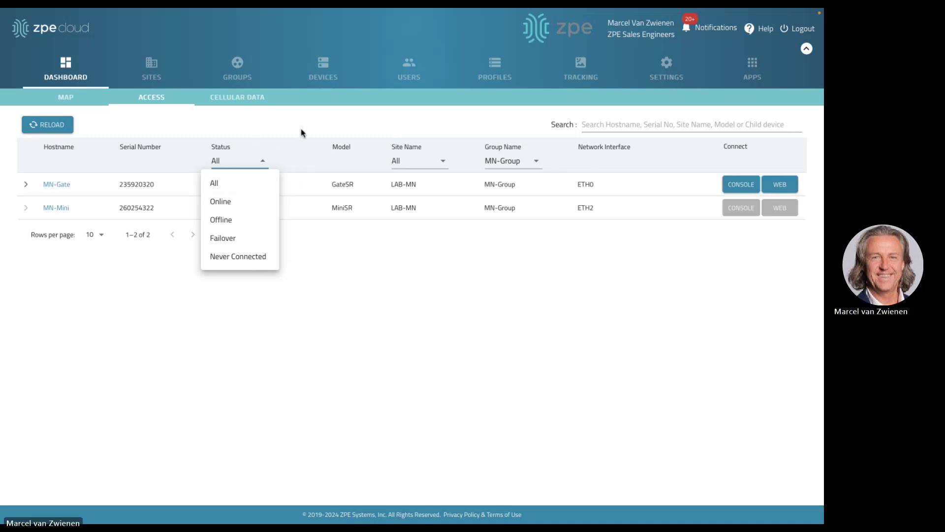
Start a device search with 'n' and reset the Group Name filter to All.
left_click(406, 131)
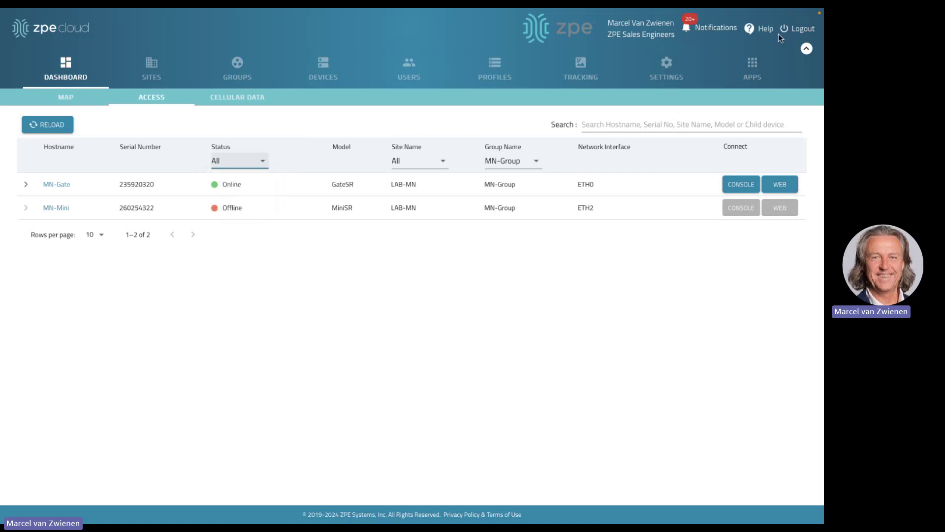
left_click(627, 124)
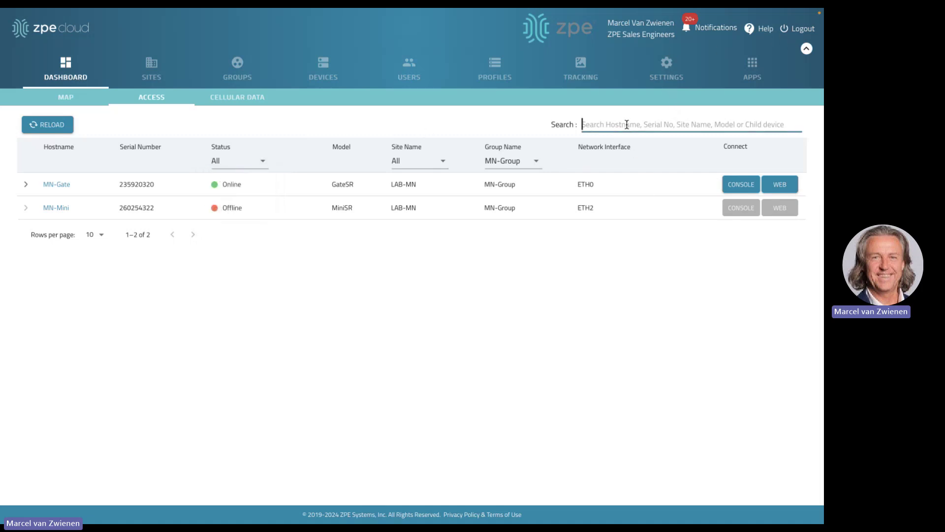
type("nl")
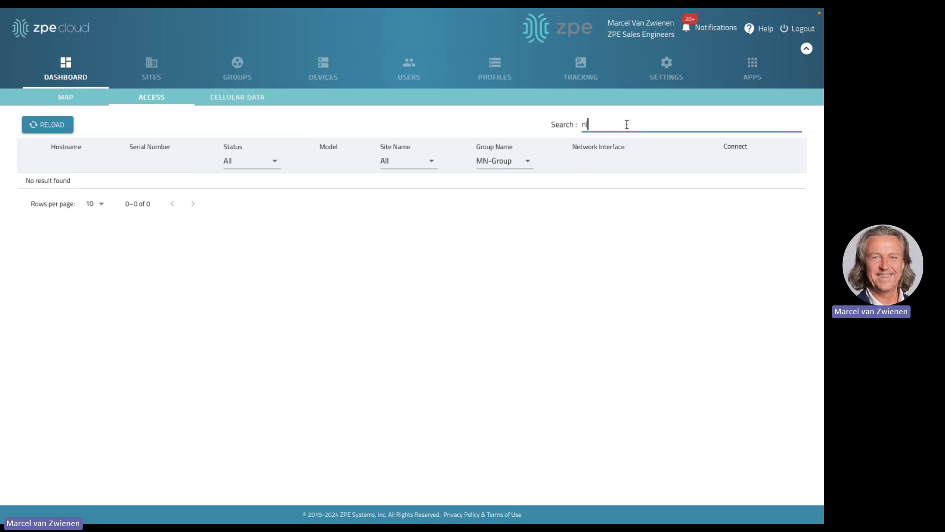
left_click(526, 164)
left_click(515, 184)
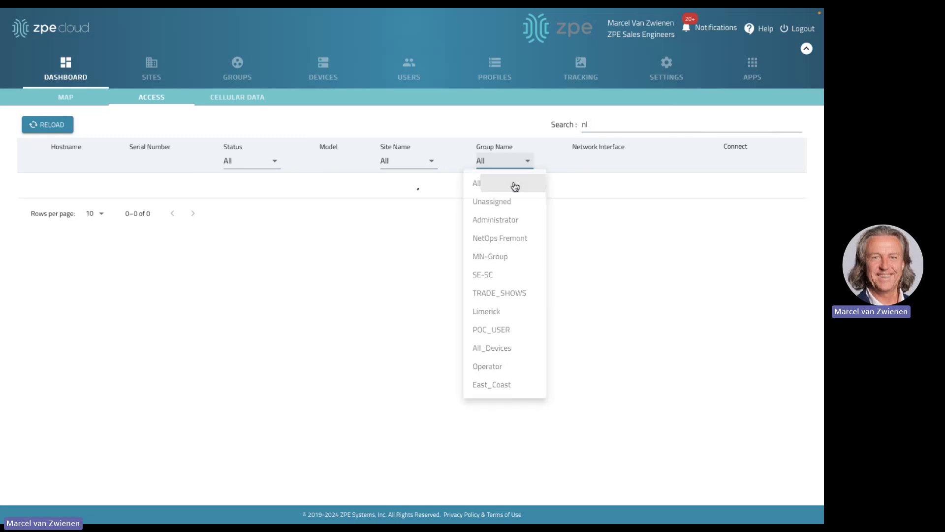
Search the devices for 'uk' and expand uk-gatesr-1 to show its child devices.
left_click(642, 123)
key("BackSpace")
key("BackSpace")
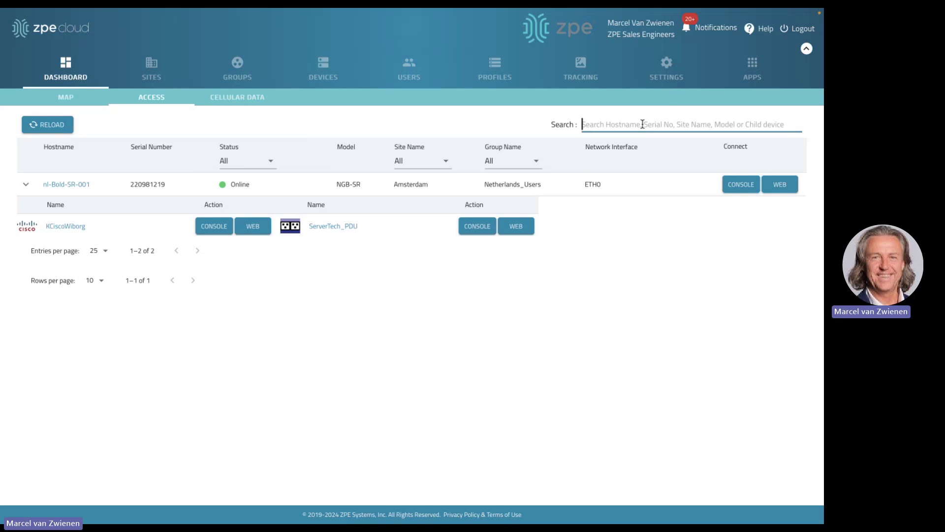
type("uk")
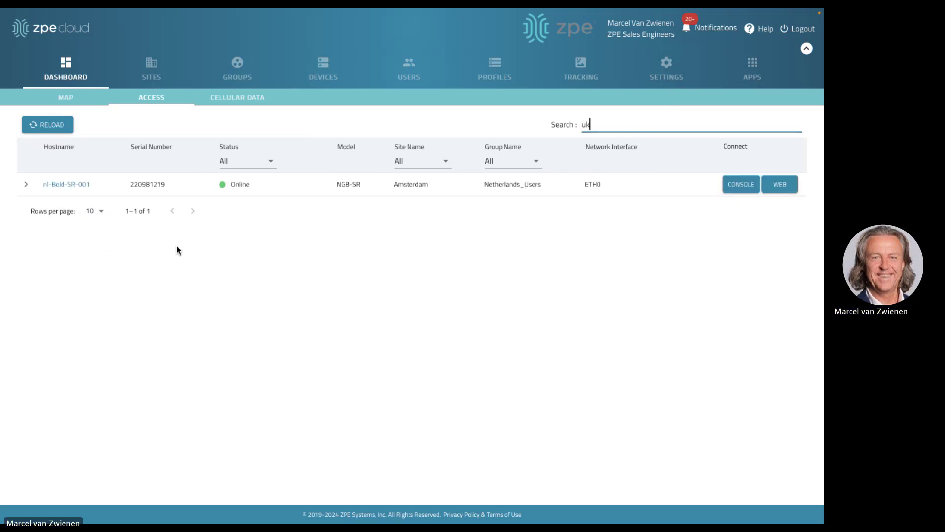
left_click(27, 184)
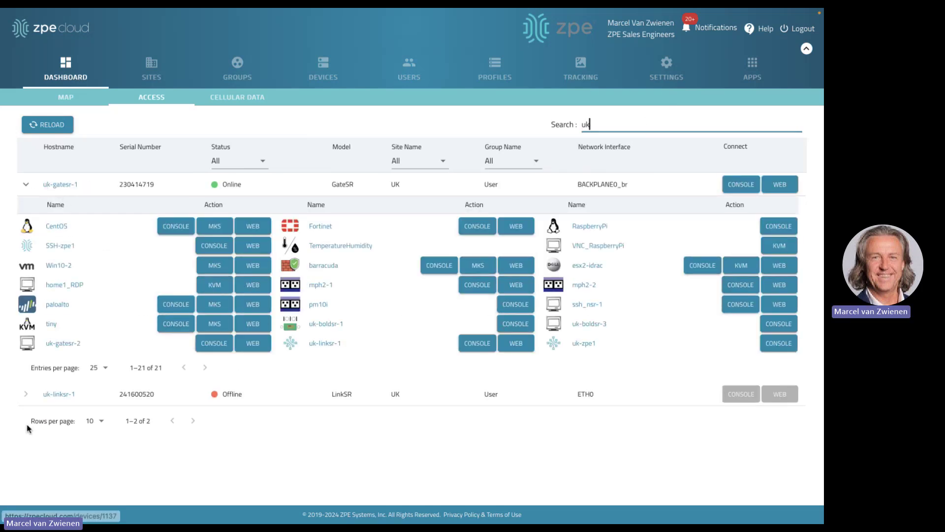
left_click(25, 396)
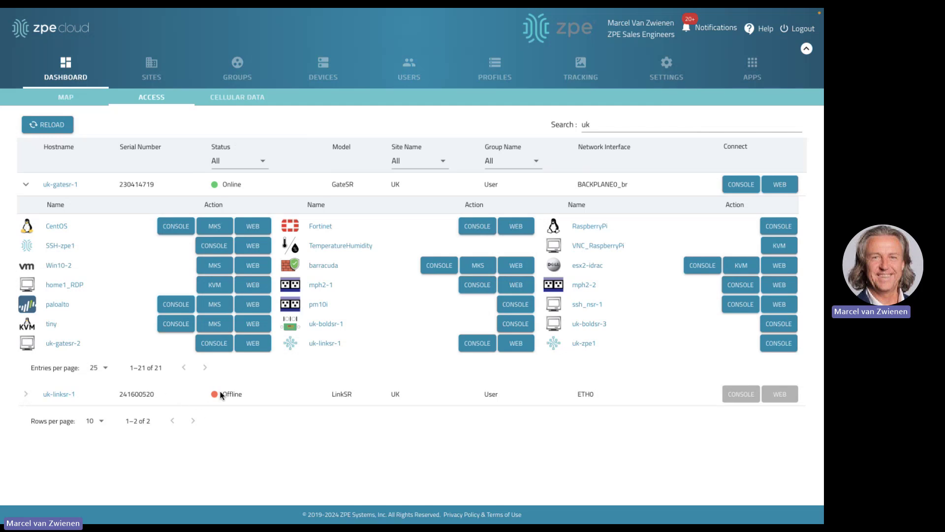
Change the search to 'nl' so only nl-Bold-SR-001 is listed.
left_click(594, 124)
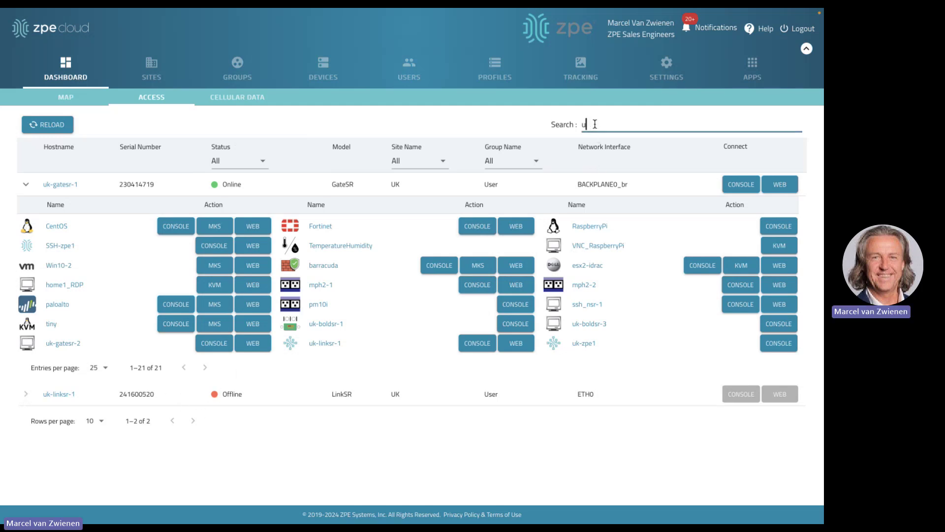
key("BackSpace")
key("BackSpace")
type("n")
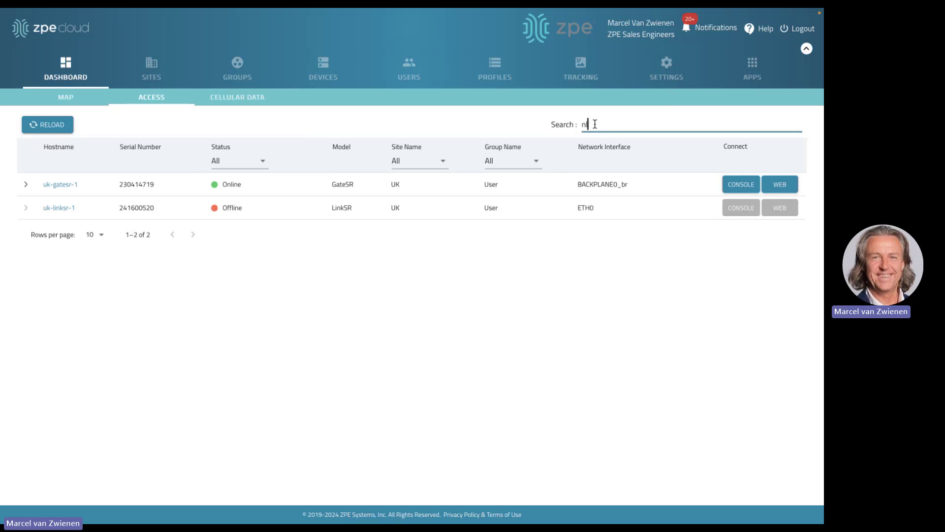
type("l")
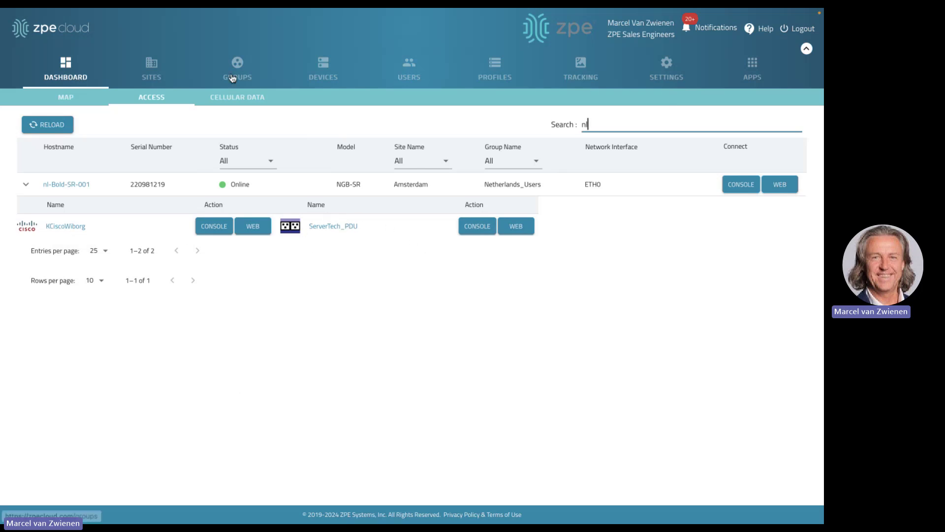
Log in to nl-Bold-SR-001's Nodegrid web interface with saved credentials, then return to ZPE Cloud.
mouse_move(173, 7)
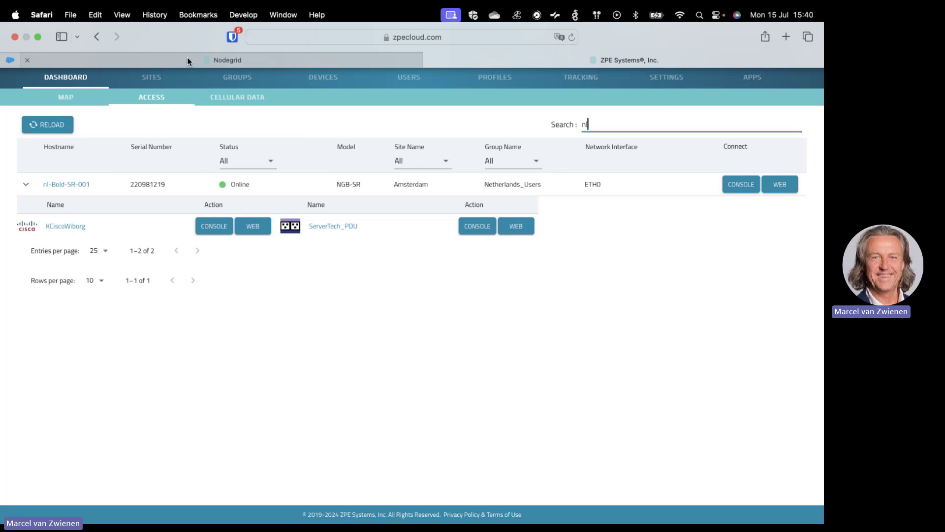
left_click(187, 57)
left_click(401, 165)
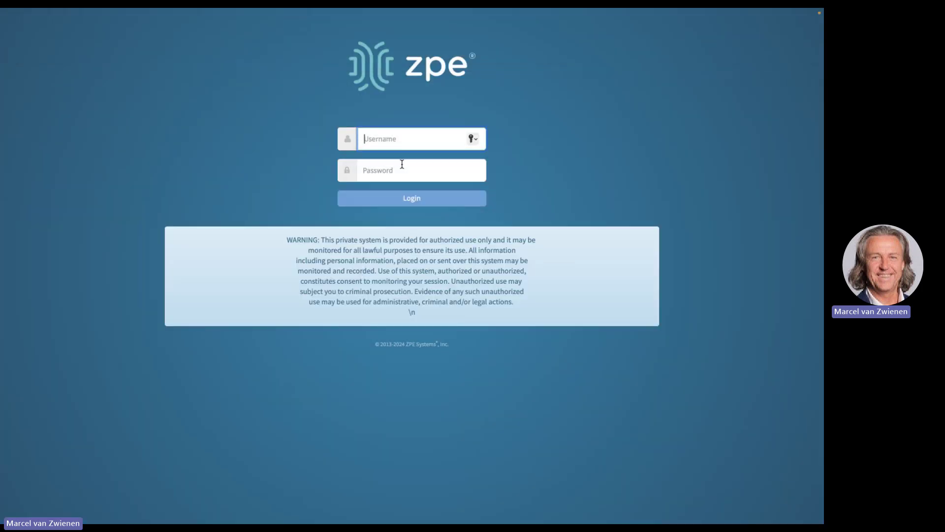
key("Return")
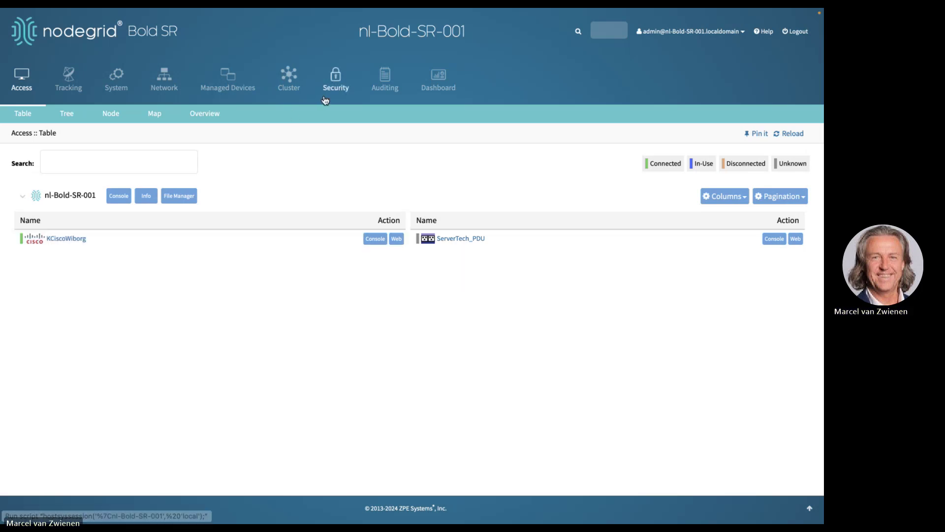
mouse_move(581, 9)
left_click(593, 60)
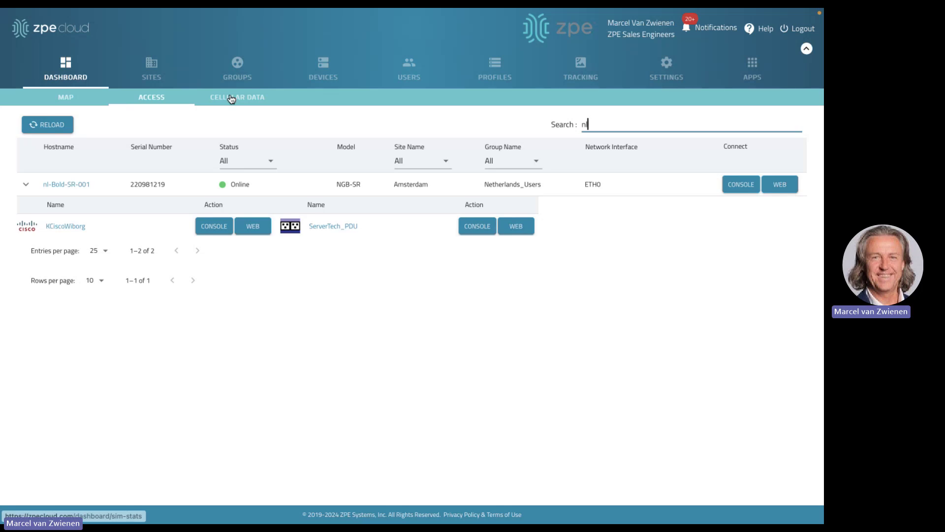
left_click(232, 98)
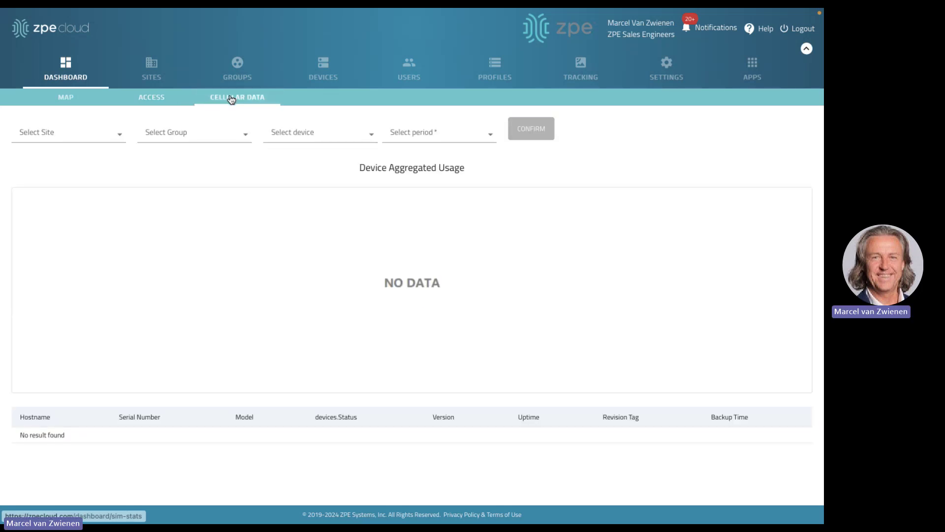
left_click(371, 137)
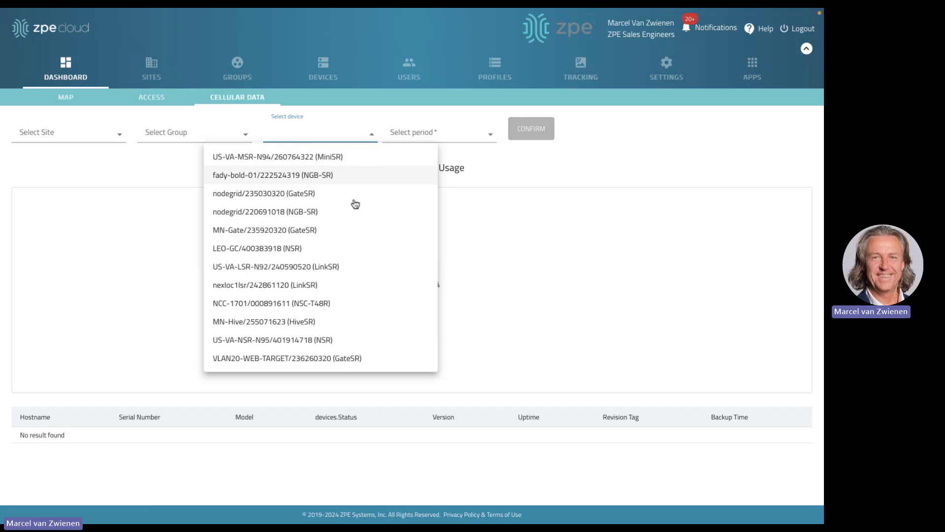
scroll(347, 244, "down", 1)
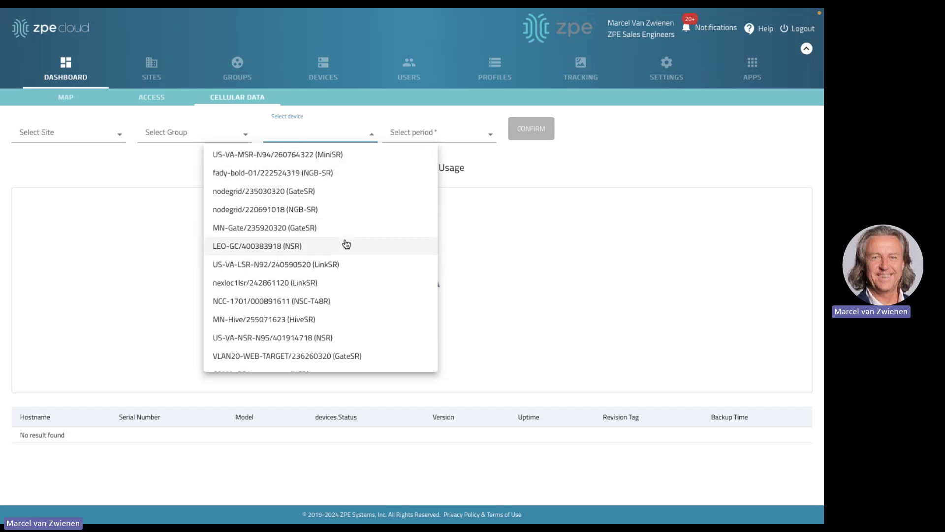
scroll(347, 244, "down", 5)
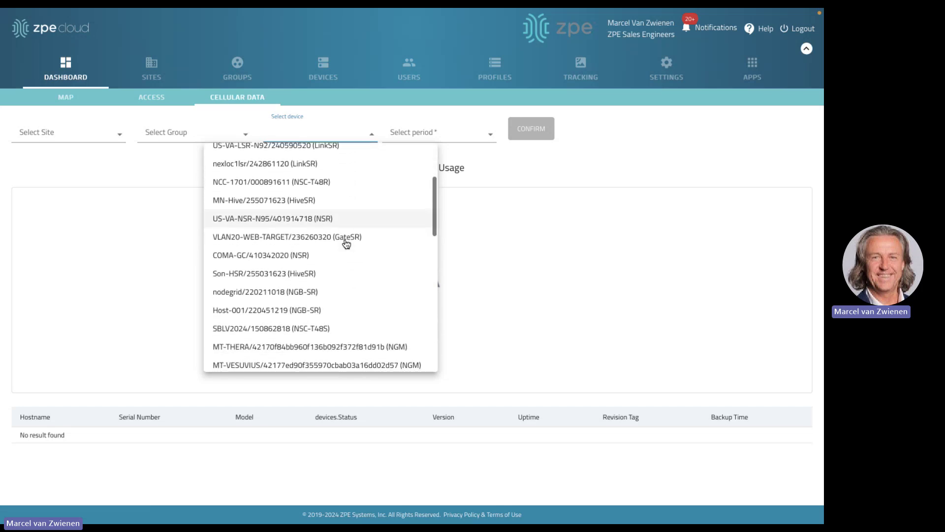
scroll(347, 244, "down", 10)
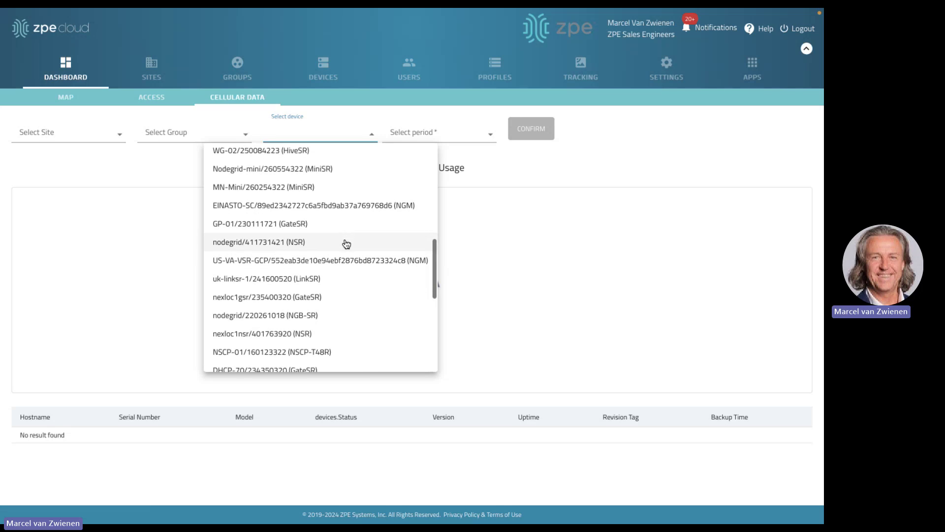
scroll(346, 244, "down", 3)
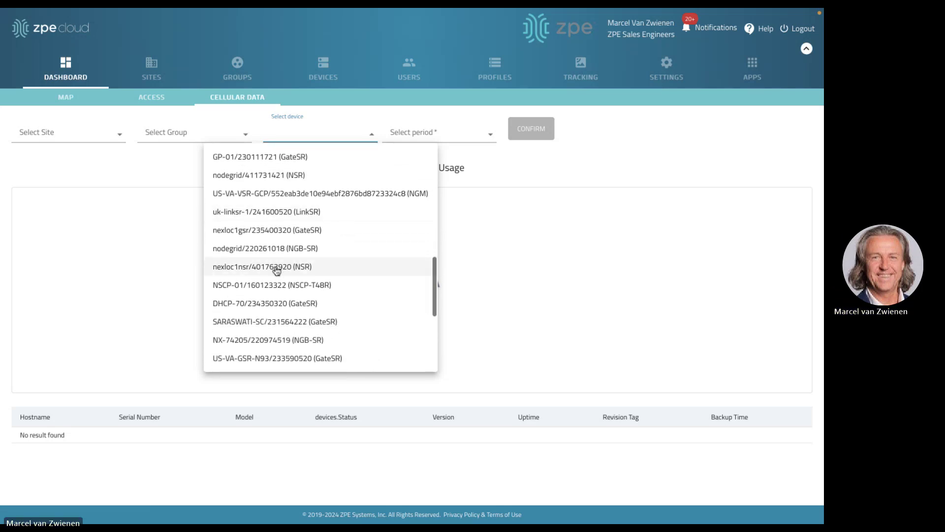
left_click(277, 270)
left_click(487, 134)
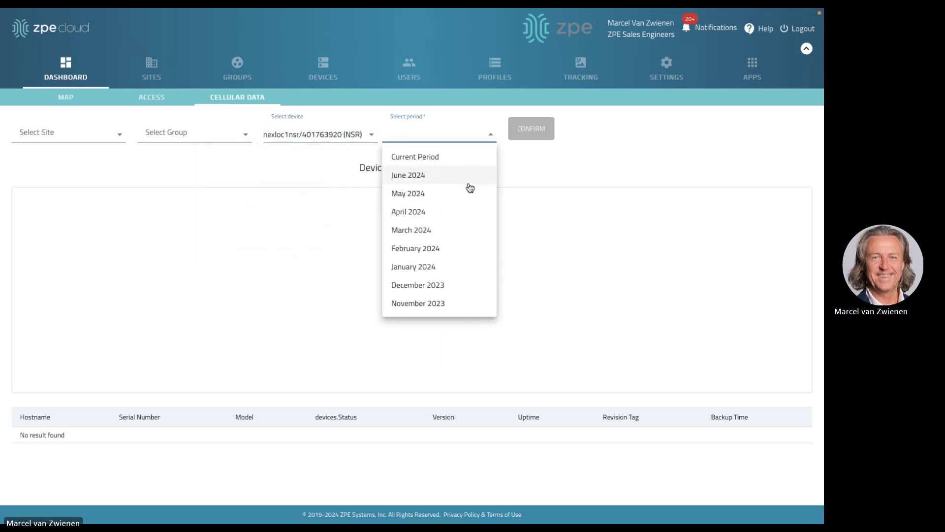
left_click(458, 211)
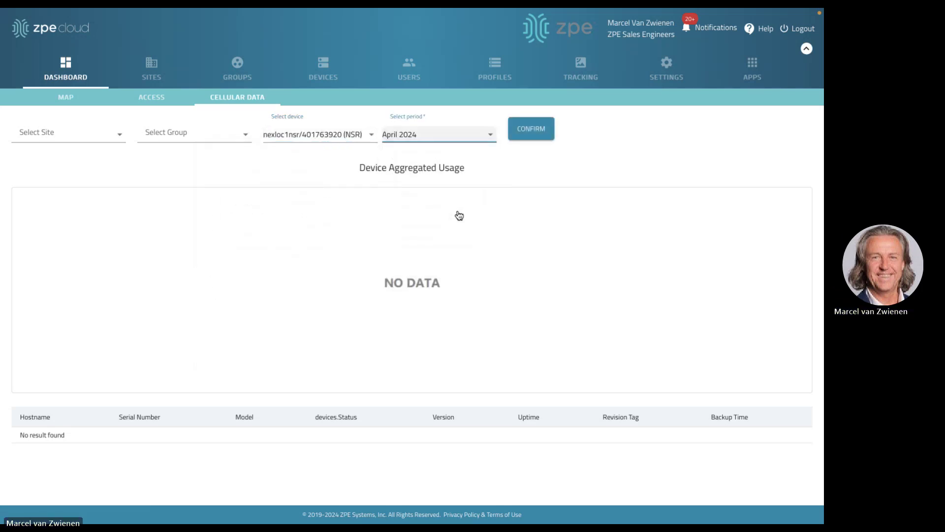
left_click(540, 131)
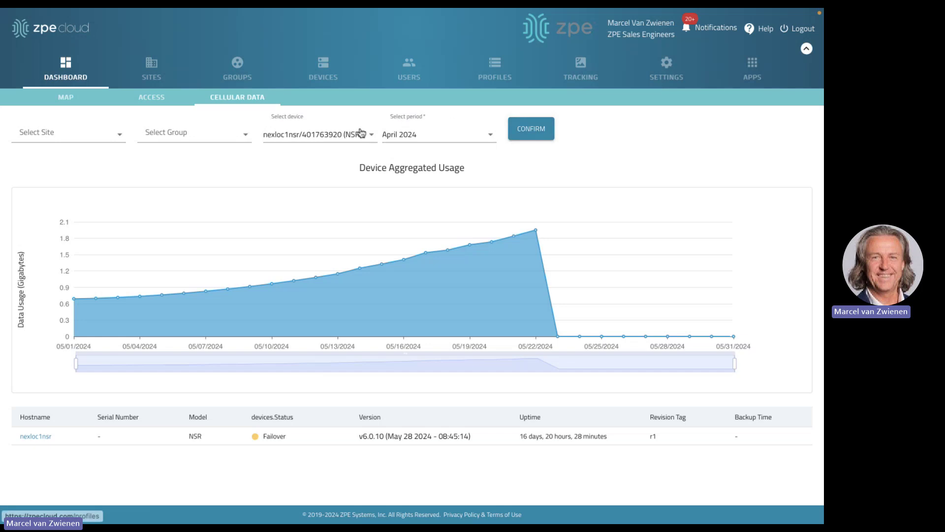
left_click(247, 139)
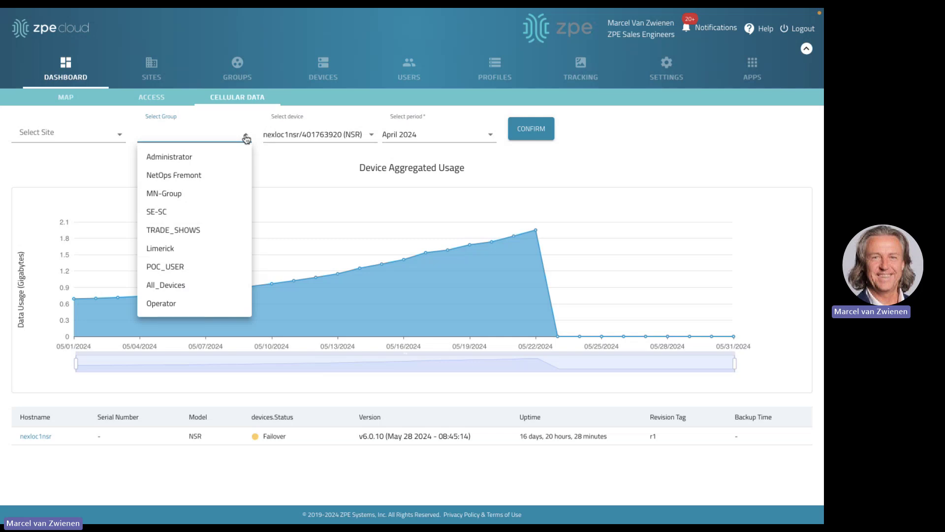
left_click(152, 98)
Search Access for 'cisco', expand NSCP-01 and nl-Bold-SR-001, and open a KCiscoWiborg console.
left_click(152, 97)
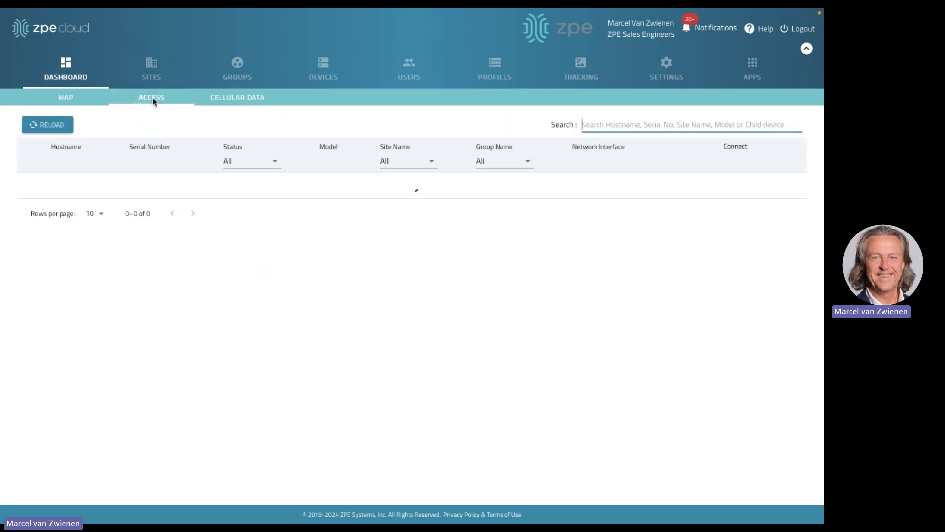
type("c")
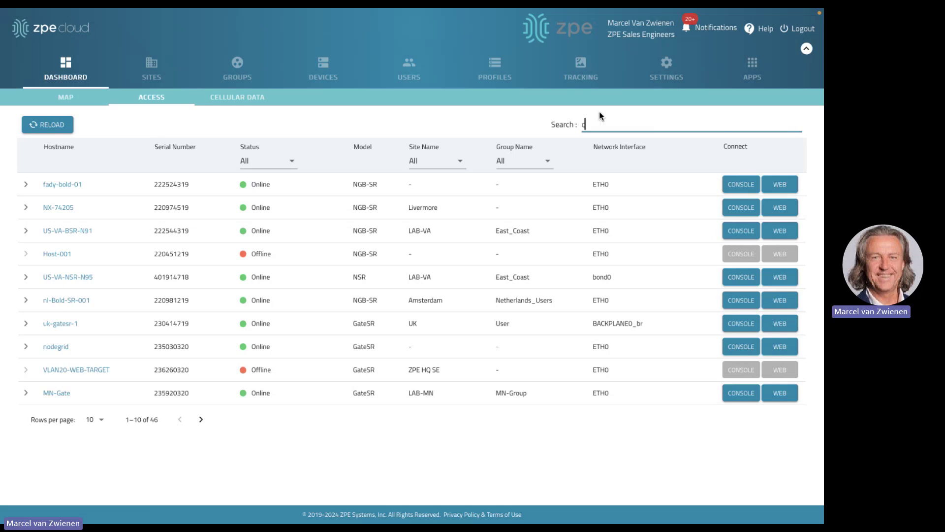
type("isco")
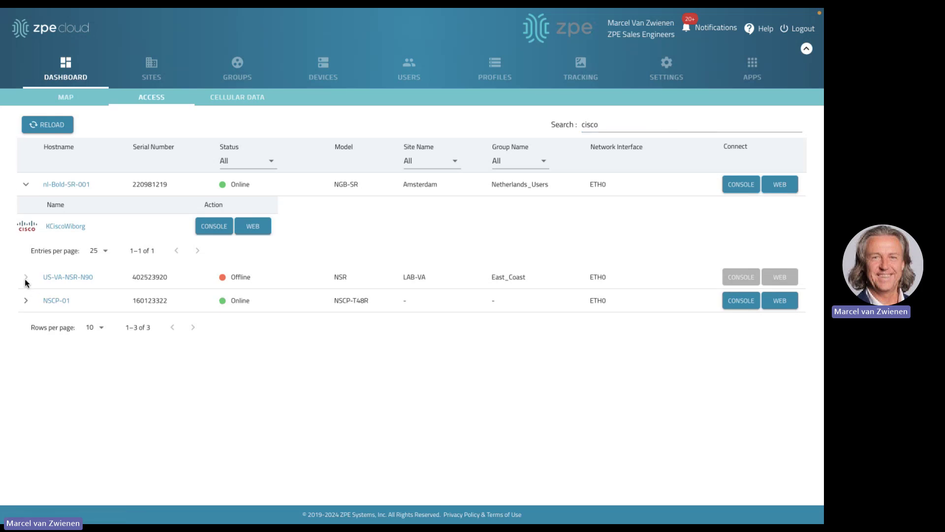
left_click(25, 302)
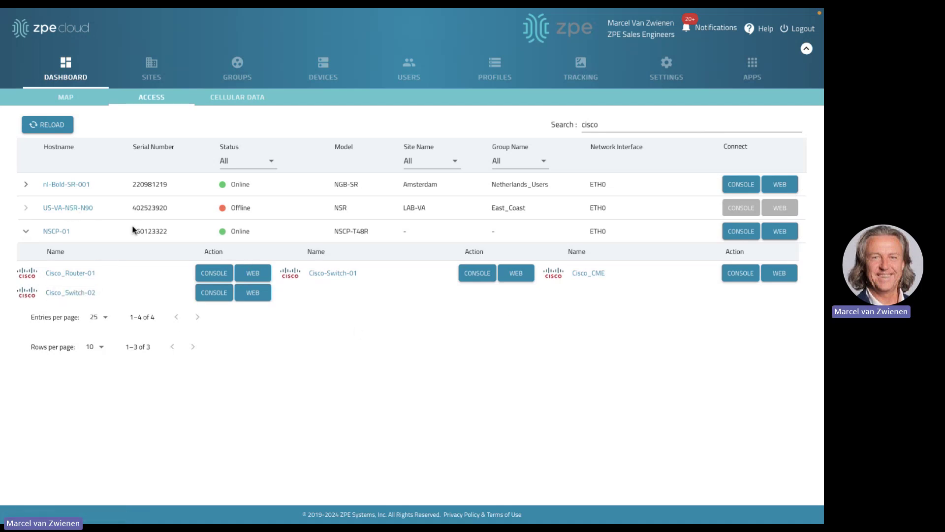
left_click(26, 184)
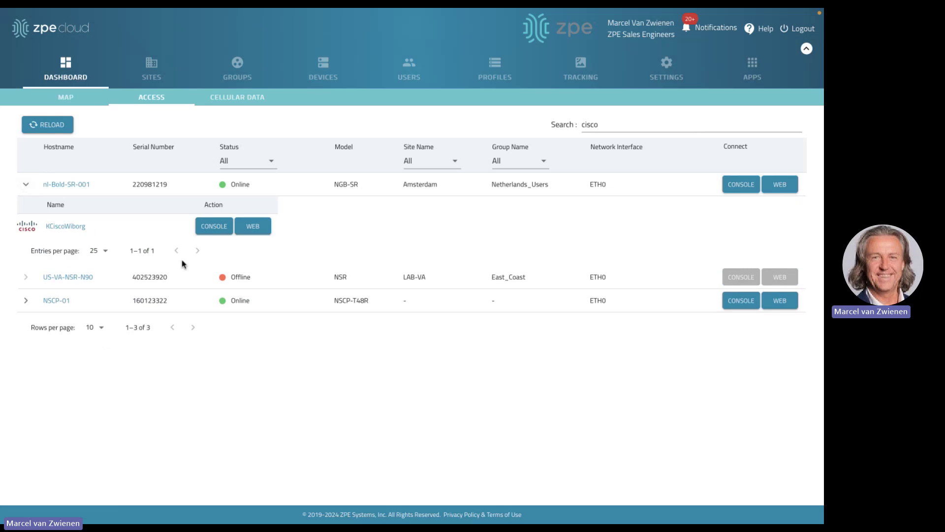
left_click(215, 228)
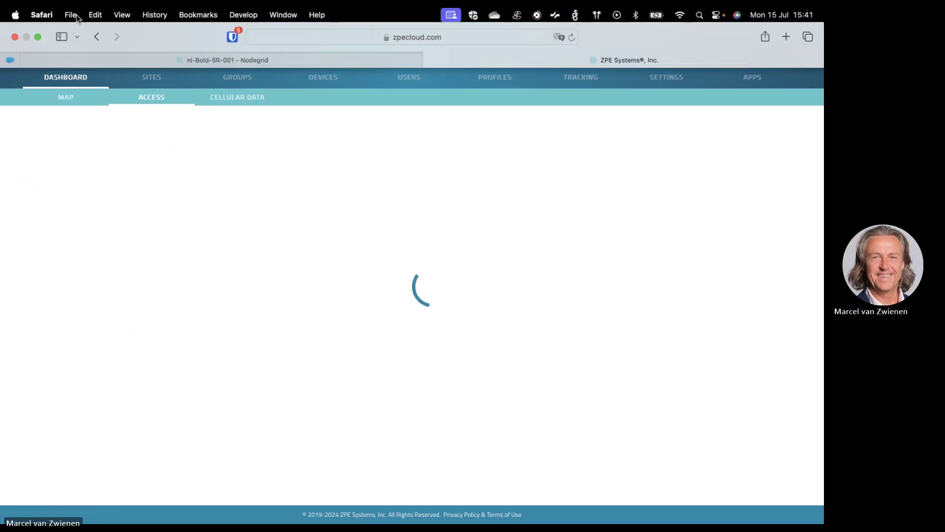
Allow pop-up windows in the browser's site settings for the console page.
left_click(70, 15)
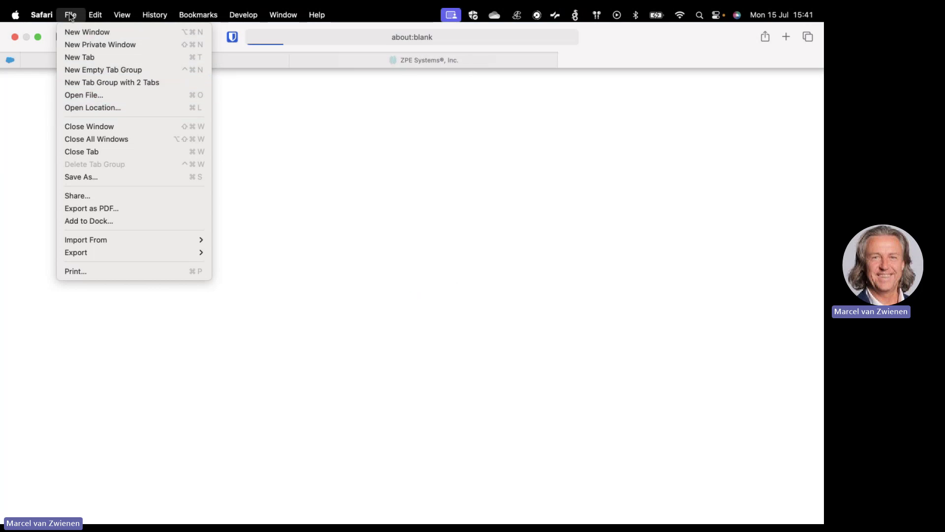
left_click(70, 15)
left_click(53, 15)
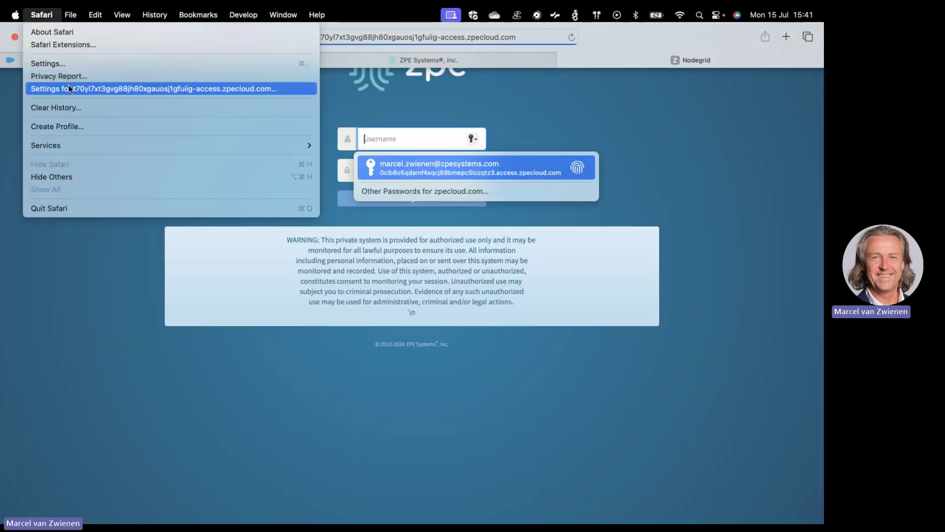
left_click(69, 87)
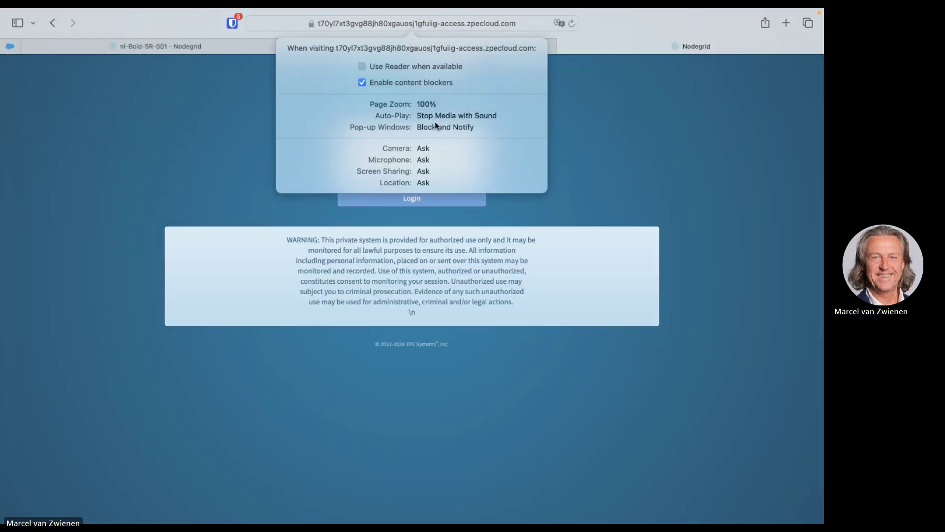
left_click(439, 127)
left_click(443, 152)
left_click(669, 185)
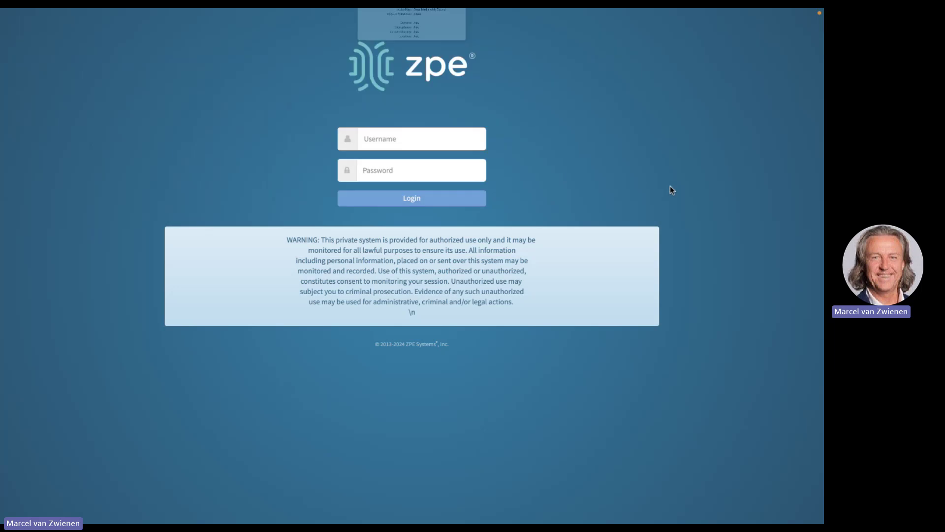
Log in to Nodegrid as admin with the account password to open the console session.
left_click(458, 147)
left_click(446, 168)
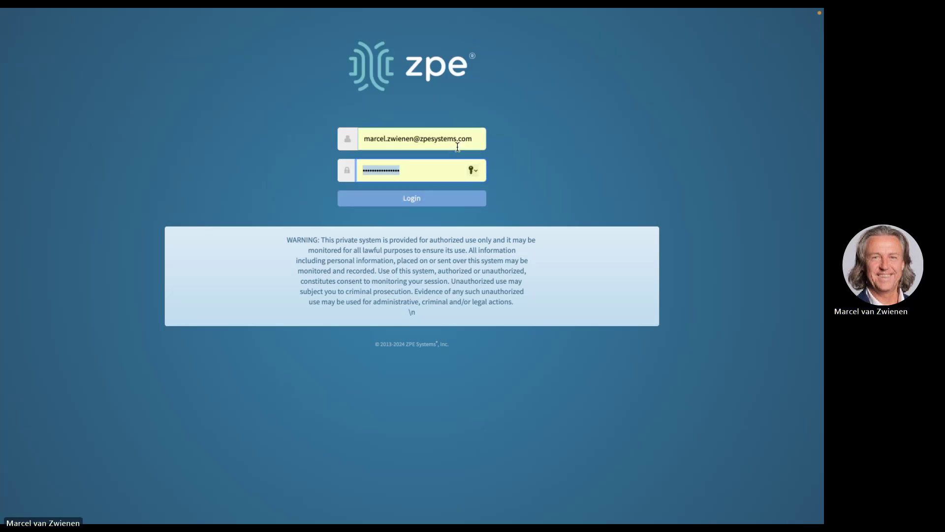
left_click(440, 197)
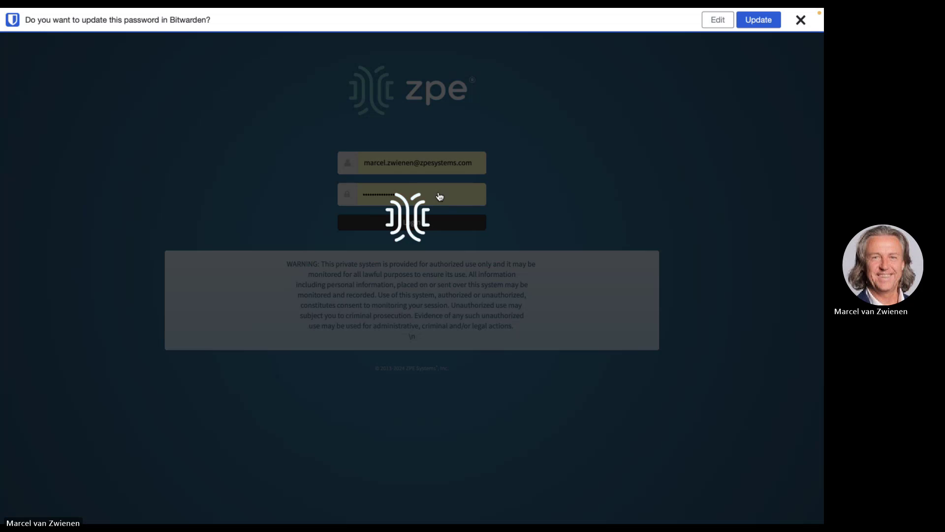
type("admin")
key("Tab")
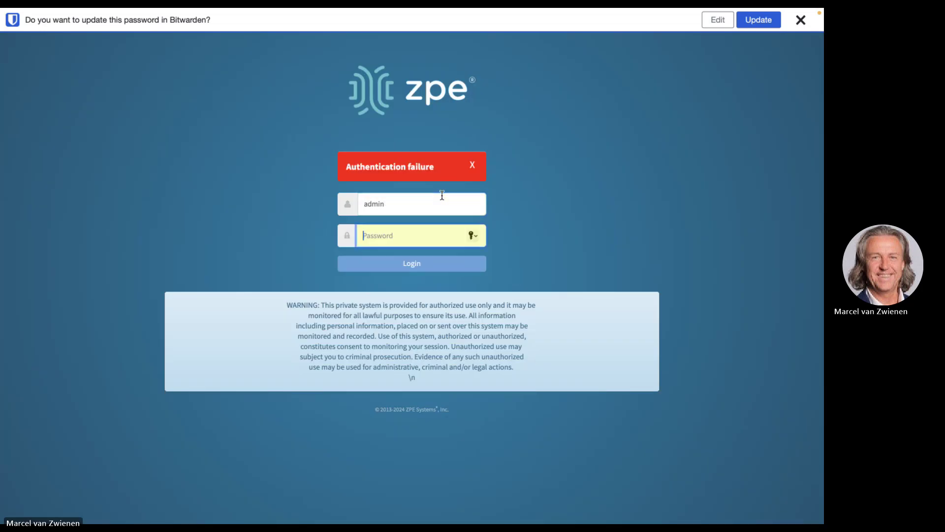
type("•")
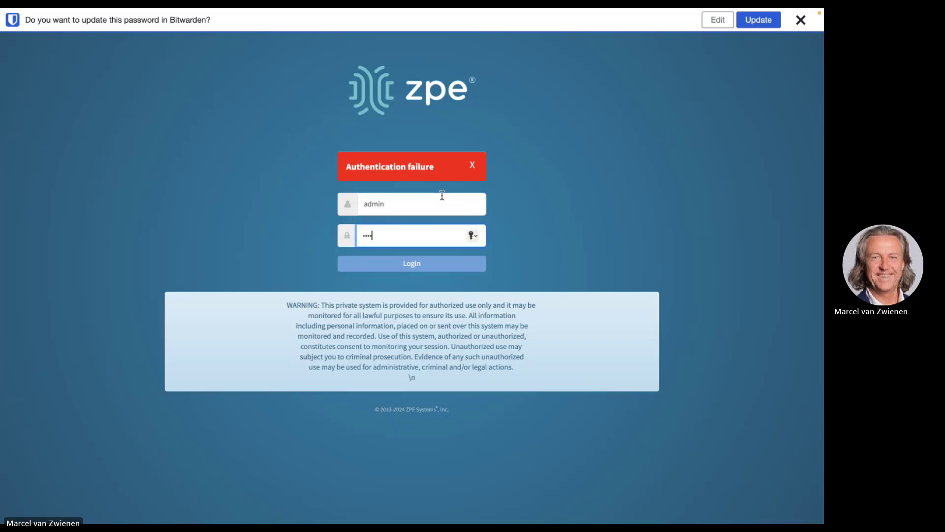
type("•••••••")
key("Return")
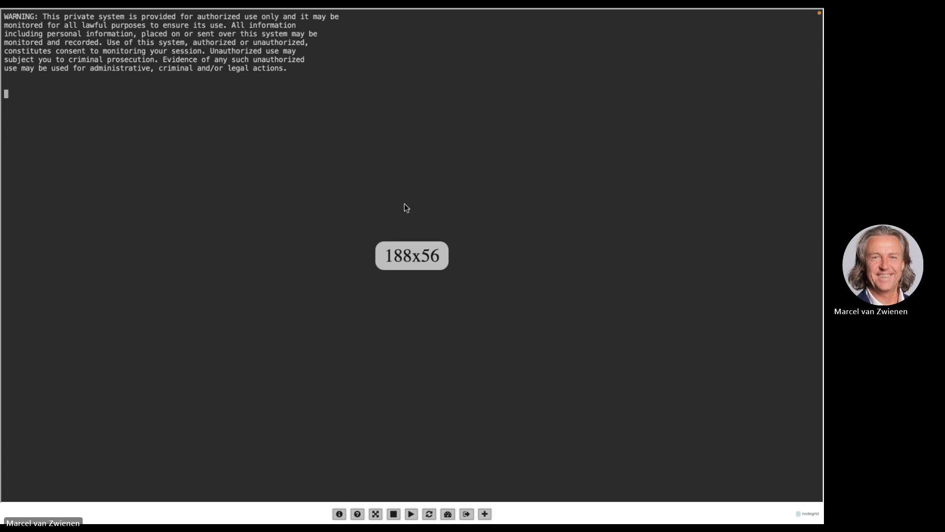
Log in to the CiscoWiborg switch console as admin and list its EXEC commands with '?'.
key("Return")
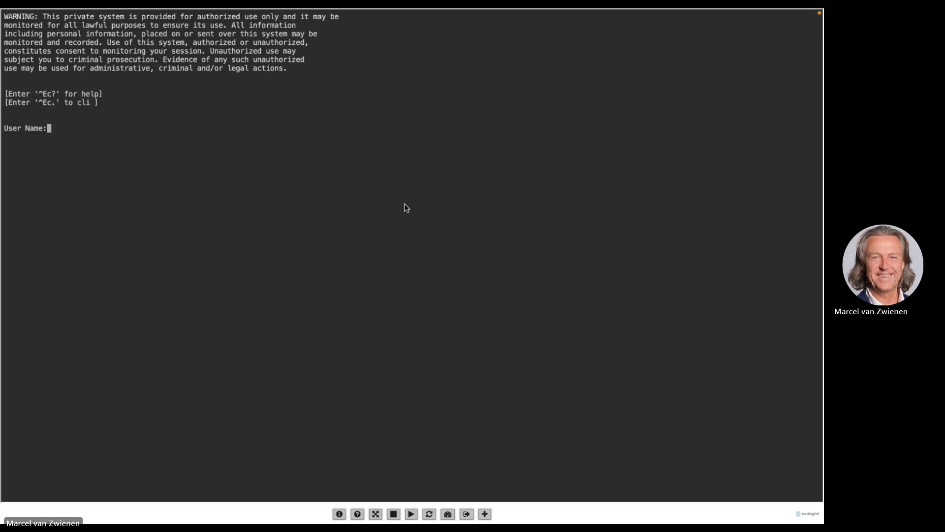
type("admin")
key("Return")
type("************")
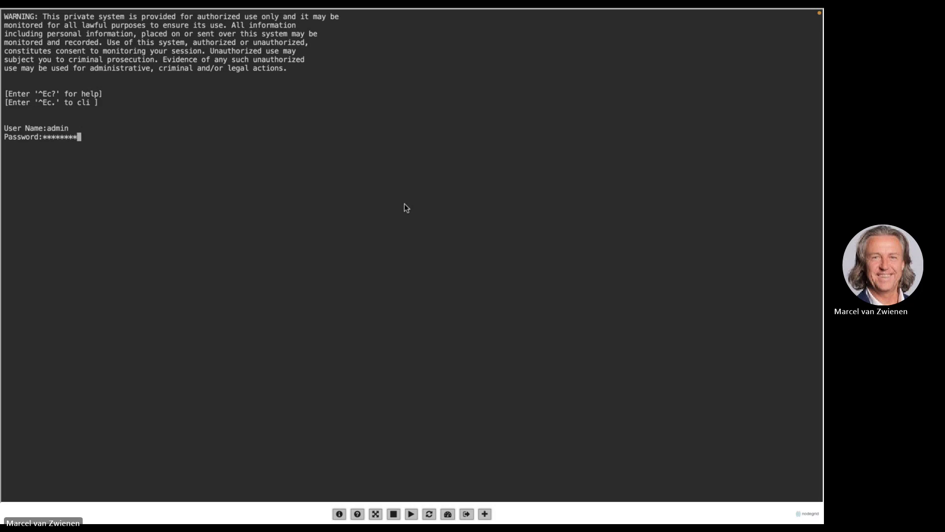
key("Return")
key("Return")
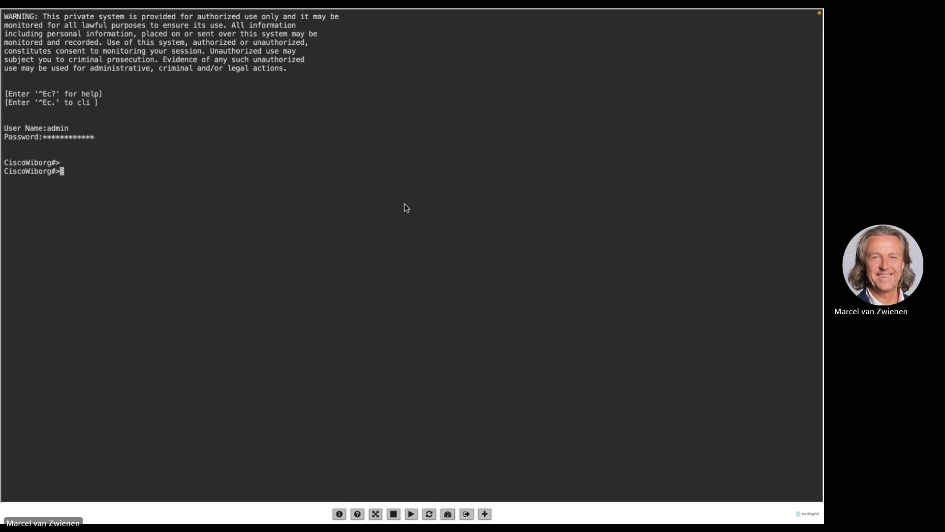
key("Return")
key("Return")
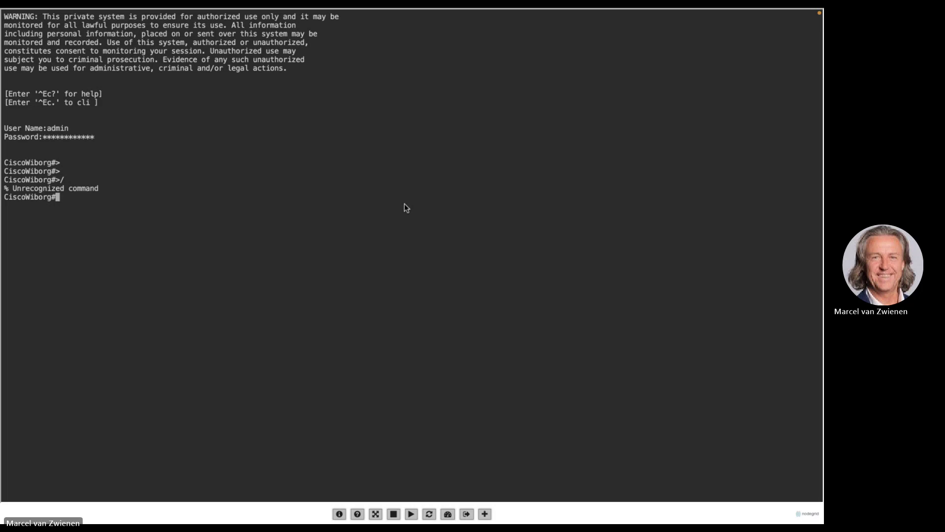
key("question")
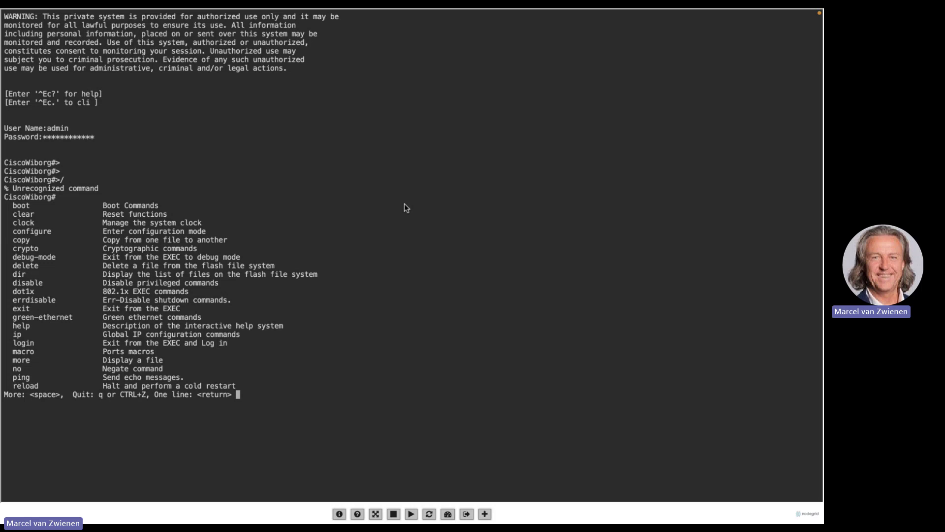
mouse_move(576, 9)
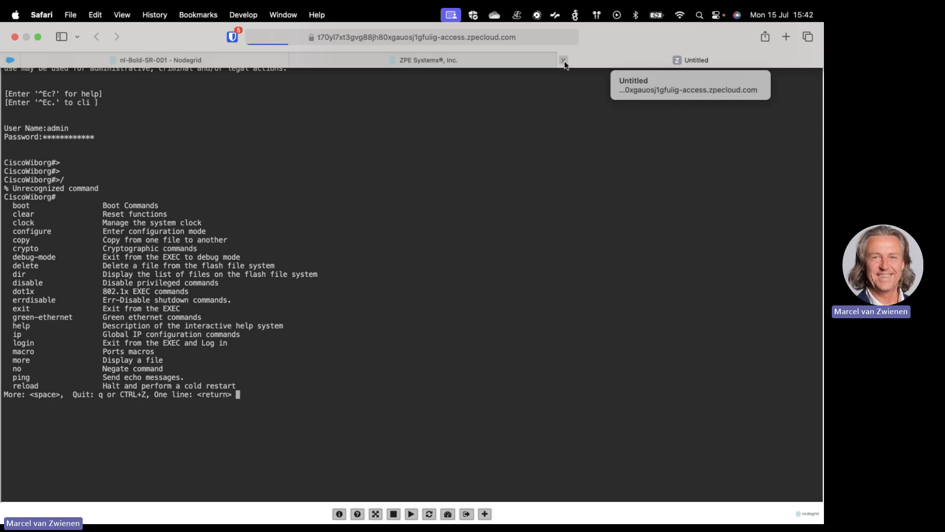
Close the console tab, start and cancel a new site in Sites, then view the Devices sub-tab.
left_click(563, 60)
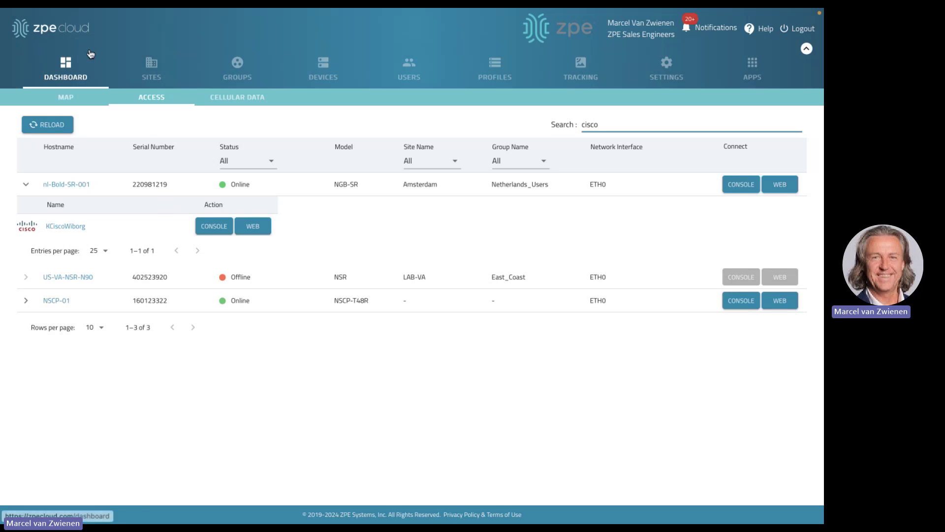
left_click(155, 70)
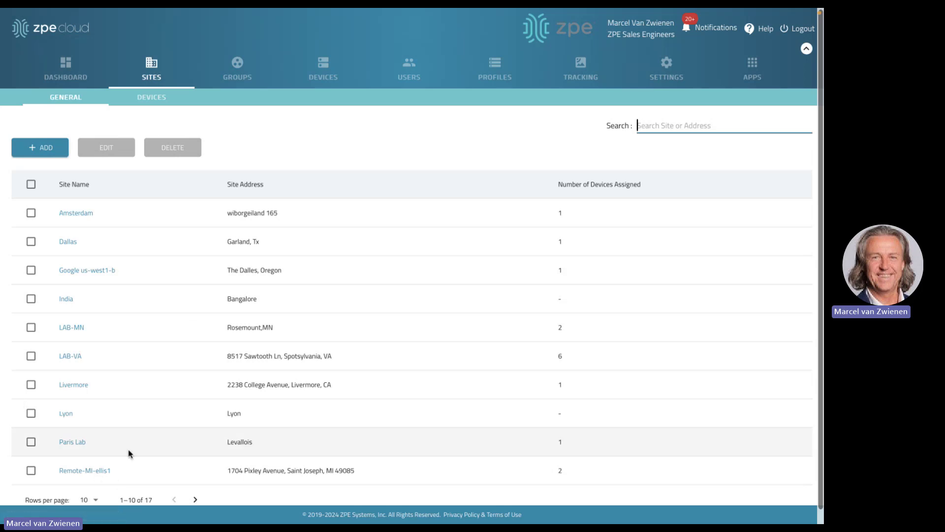
left_click(44, 148)
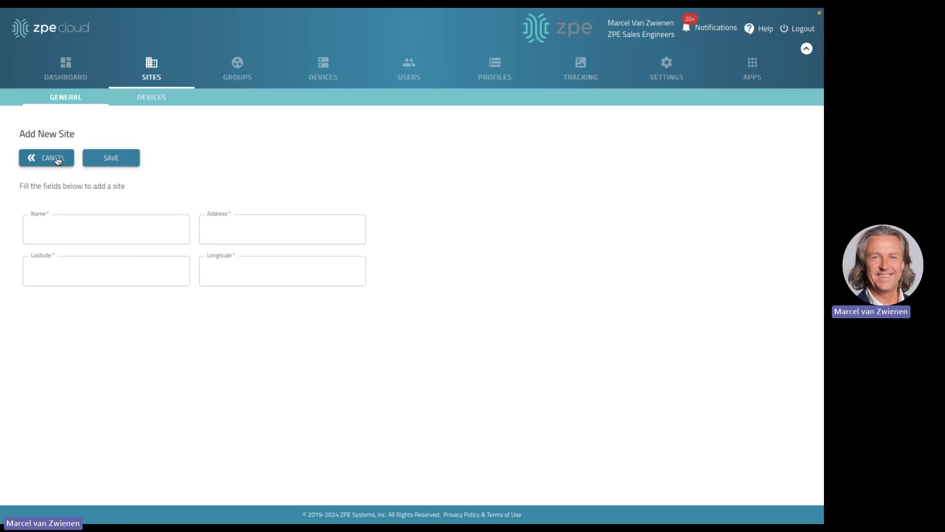
left_click(56, 157)
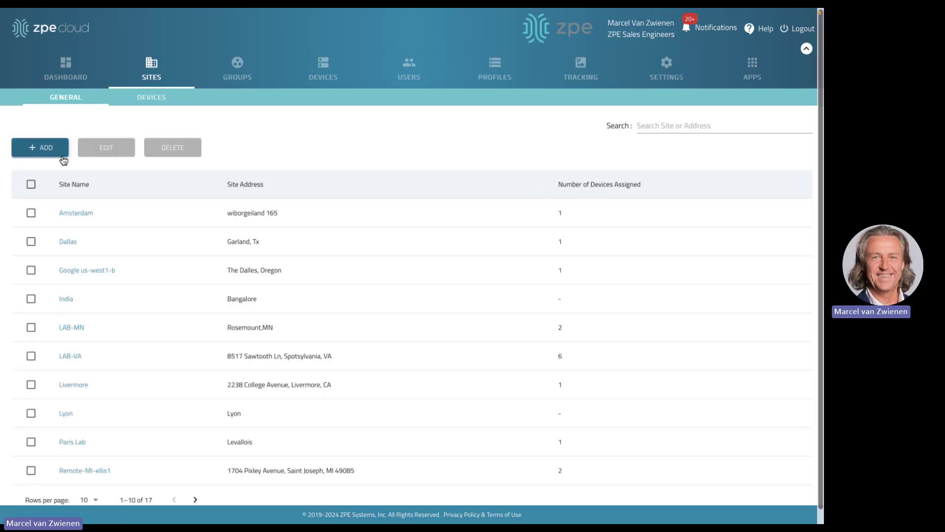
left_click(152, 100)
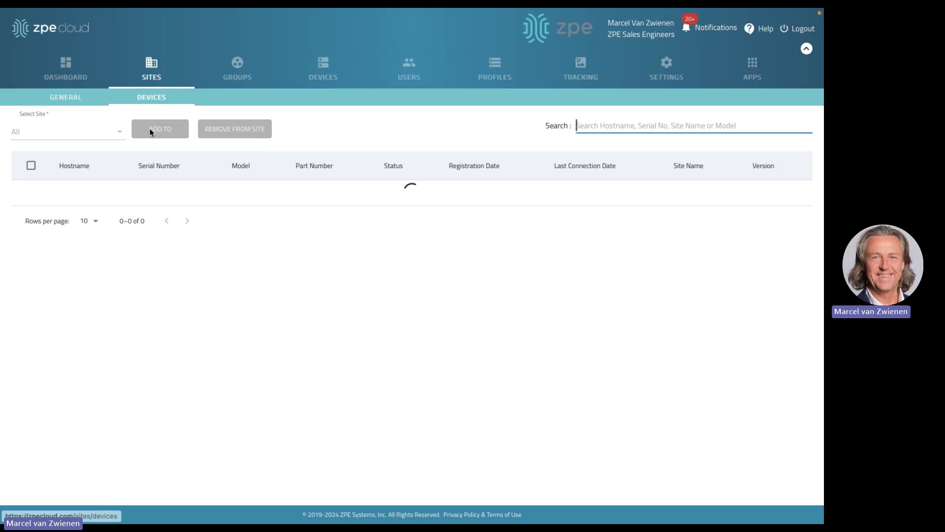
Filter the site device list by Amsterdam, then UK, then back to All sites.
left_click(118, 132)
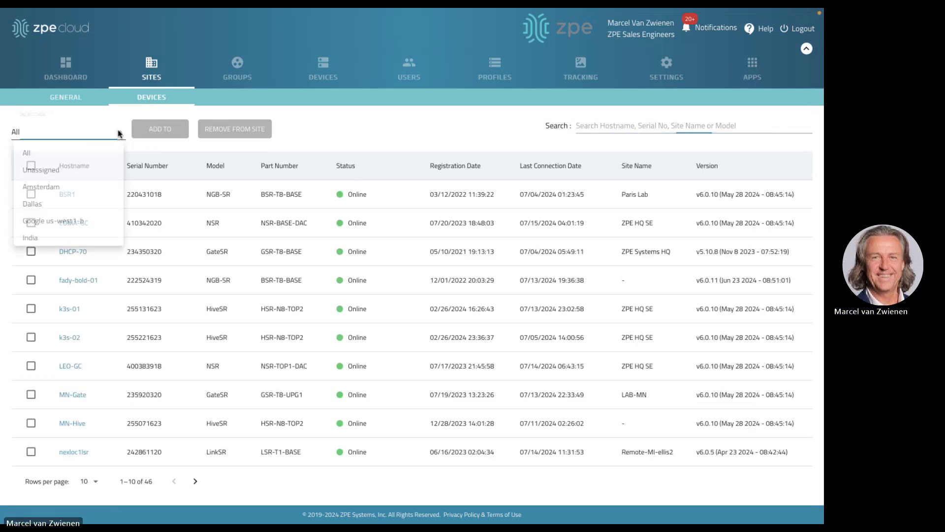
left_click(84, 188)
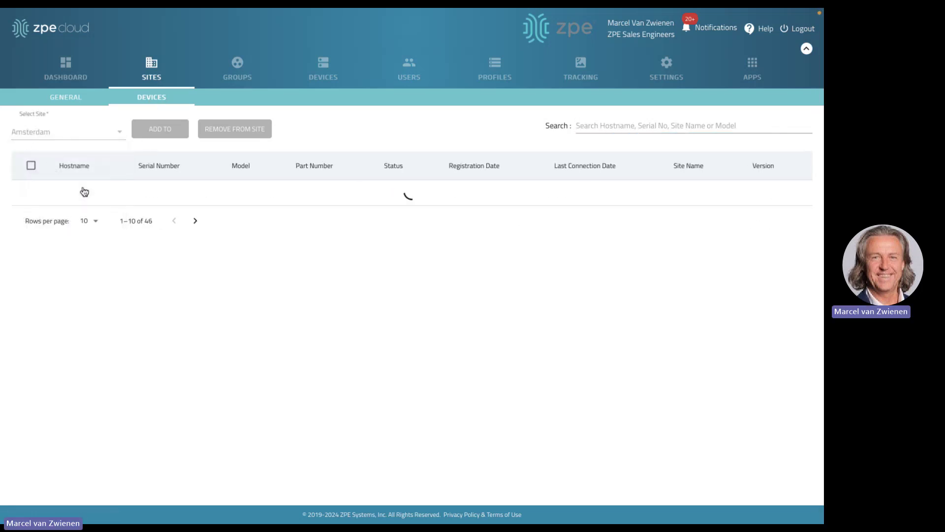
left_click(121, 136)
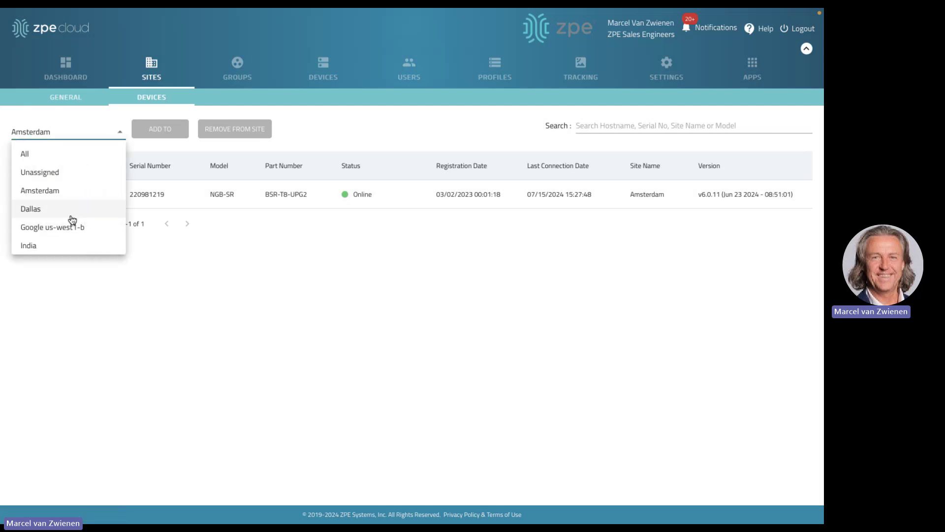
scroll(63, 242, "down", 2)
scroll(63, 242, "down", 1)
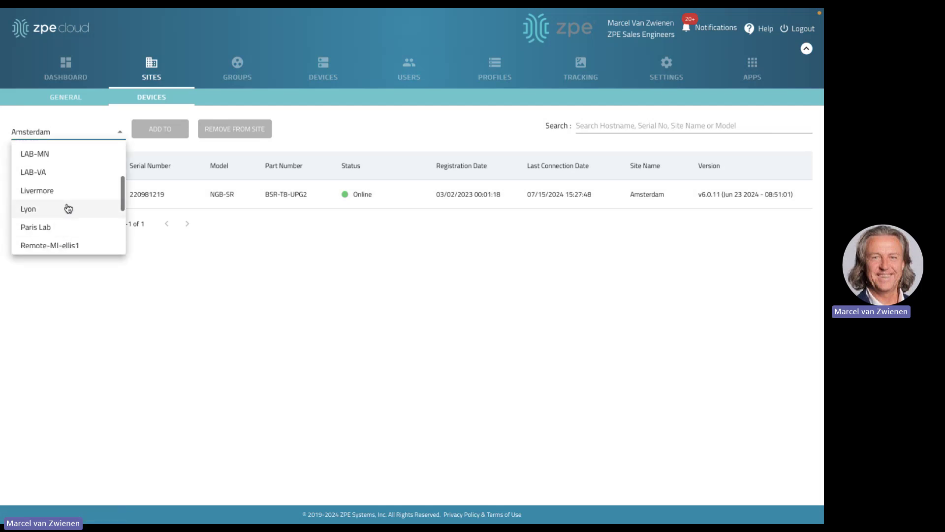
scroll(63, 228, "down", 5)
left_click(46, 213)
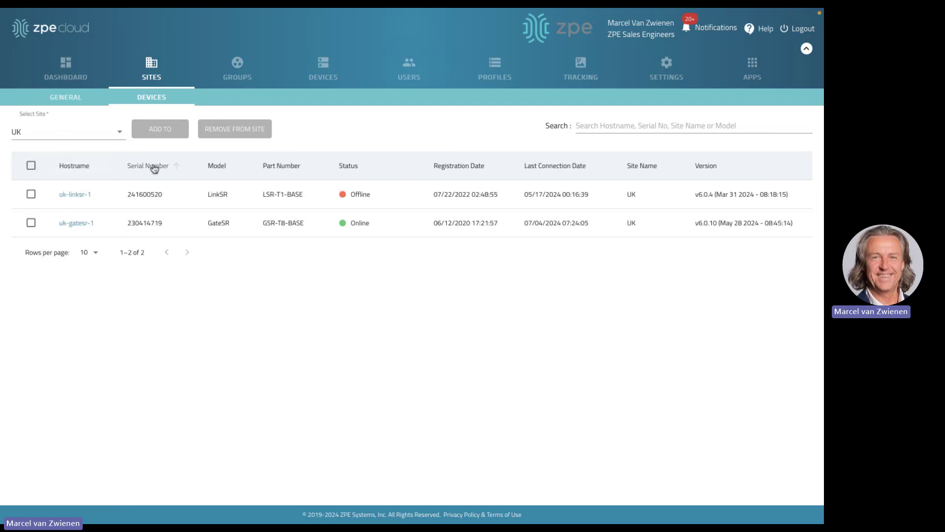
left_click(120, 132)
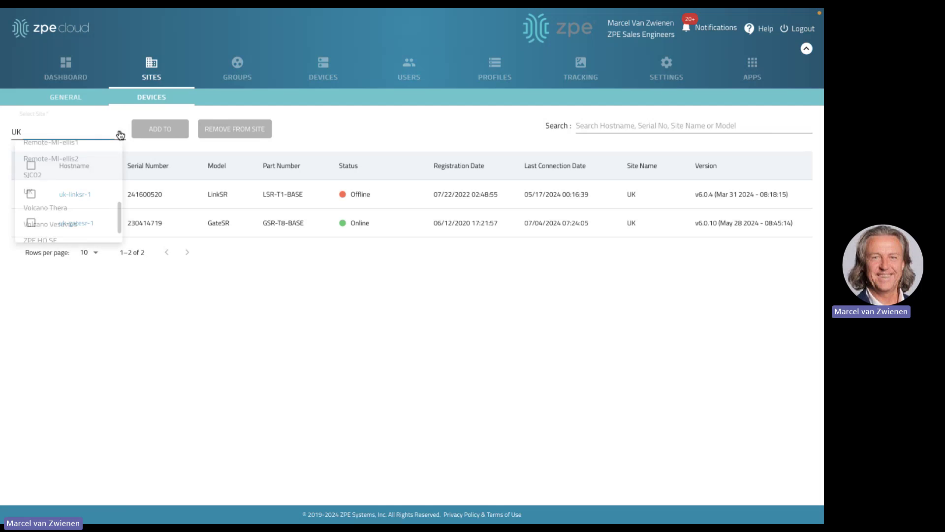
scroll(95, 169, "up", 5)
left_click(39, 154)
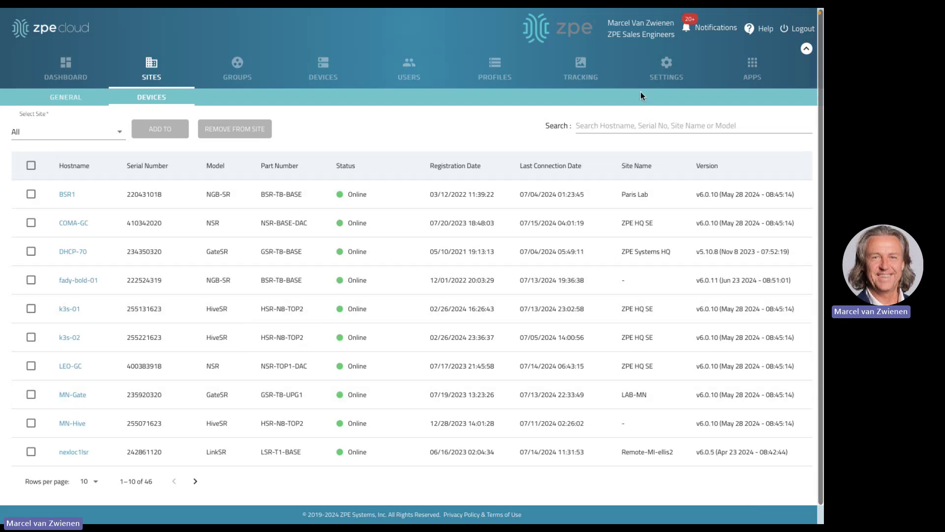
Search the device list for 'n' and open the nl-Bold-SR-001 details page.
left_click(605, 124)
type("nl")
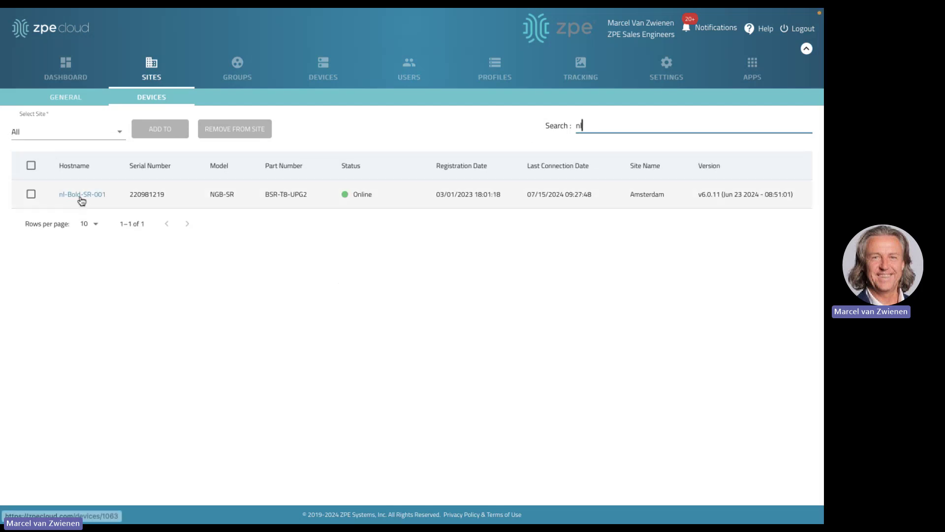
left_click(79, 196)
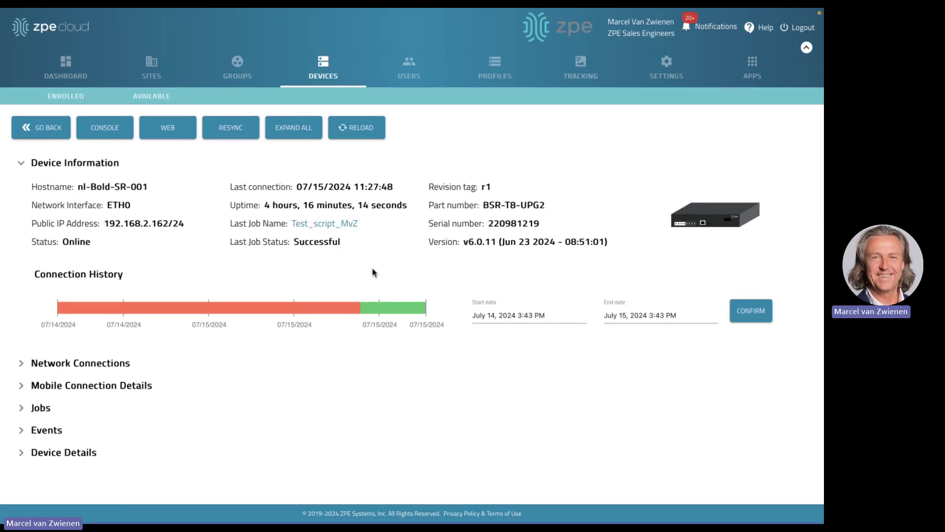
Review nl-Bold-SR-001's network connections, mobile connection details and job history.
left_click(23, 364)
scroll(86, 369, "down", 2)
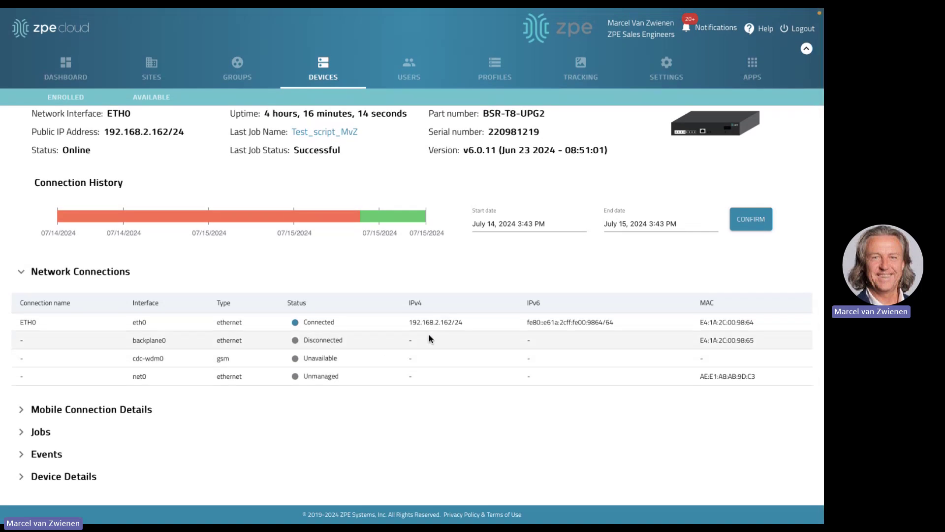
left_click(22, 409)
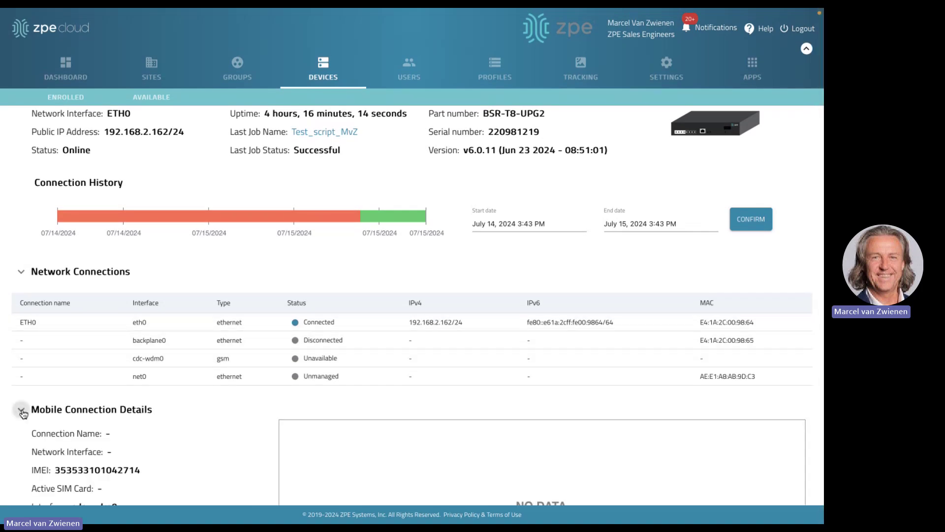
left_click(21, 410)
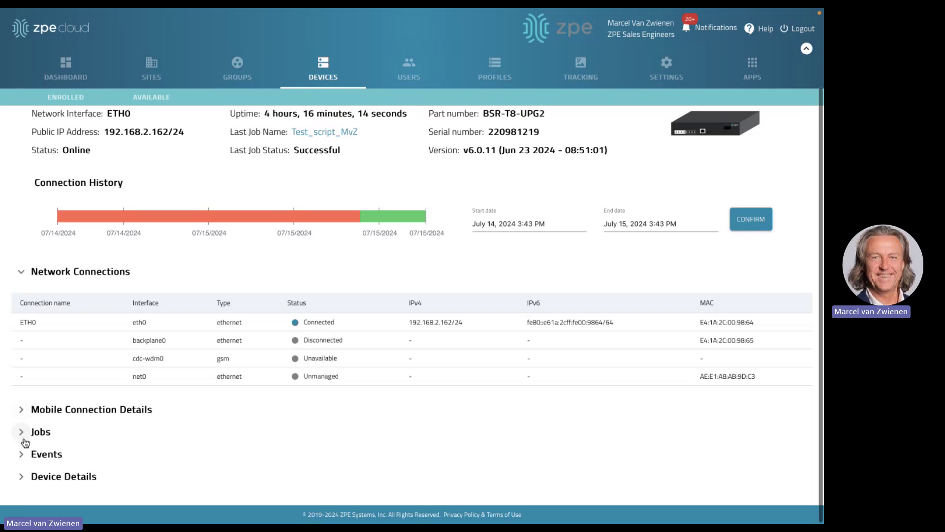
left_click(21, 431)
scroll(22, 433, "down", 4)
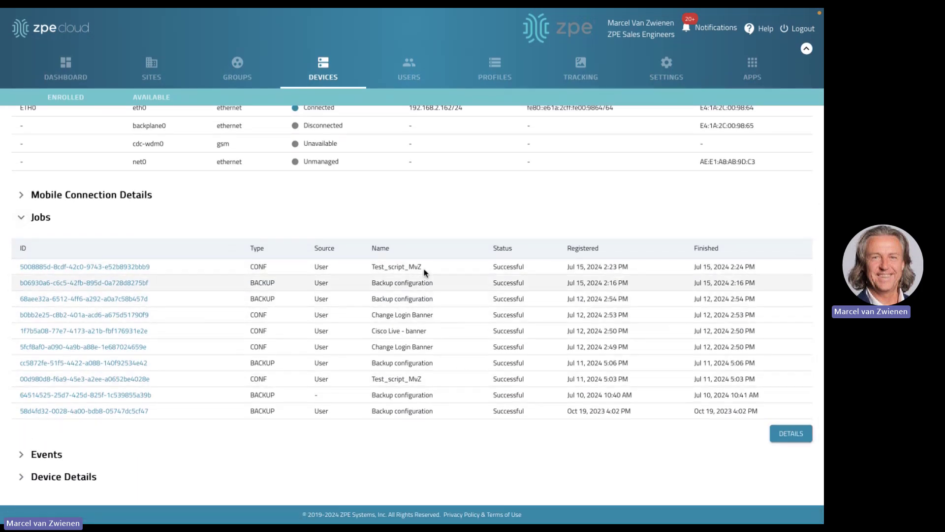
left_click(20, 219)
Review the device's event log, then return to the Sites device list.
left_click(21, 455)
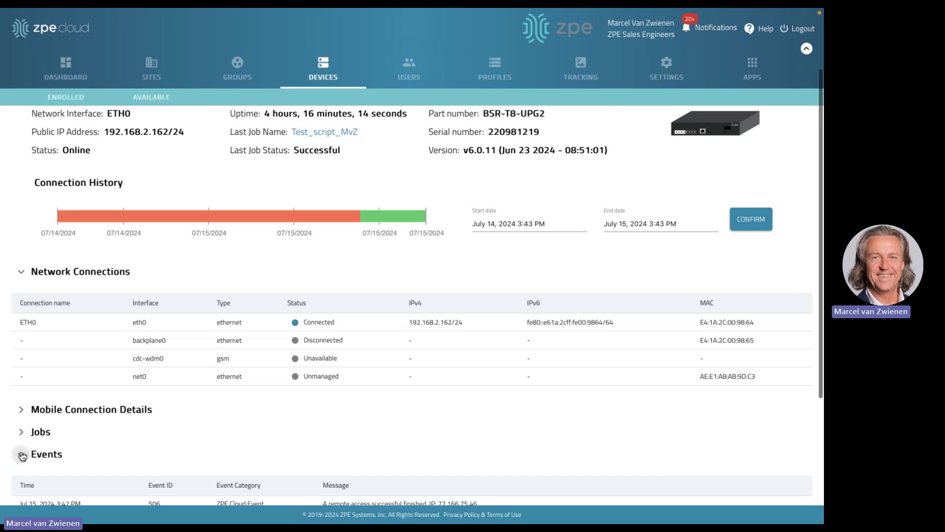
scroll(59, 443, "down", 4)
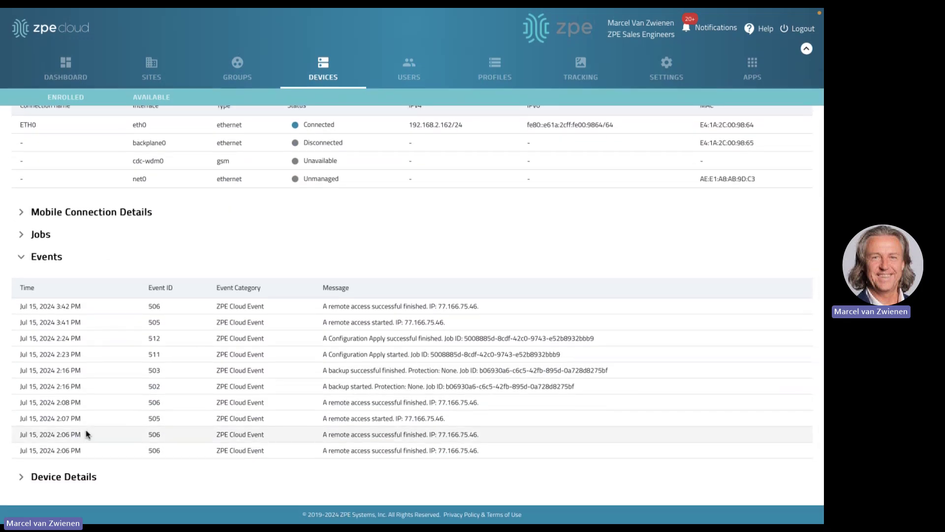
scroll(118, 410, "up", 6)
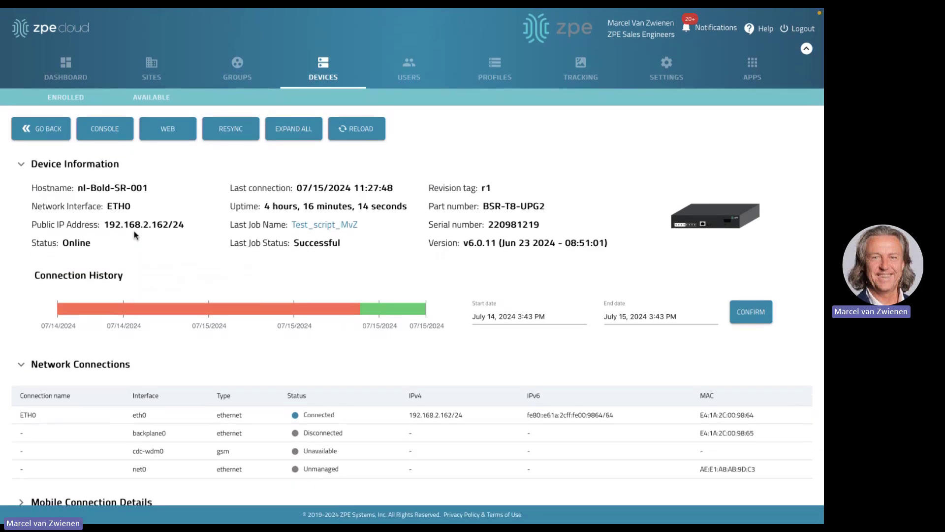
left_click(44, 131)
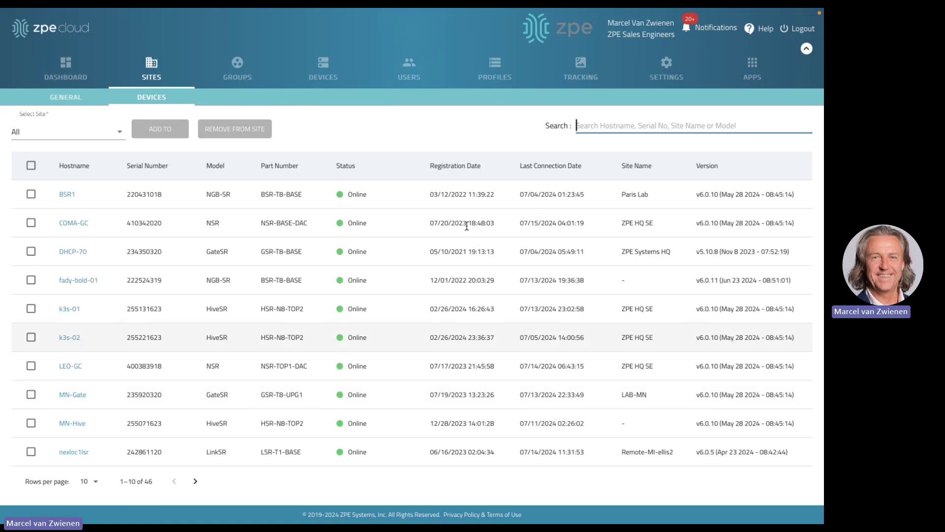
type("n")
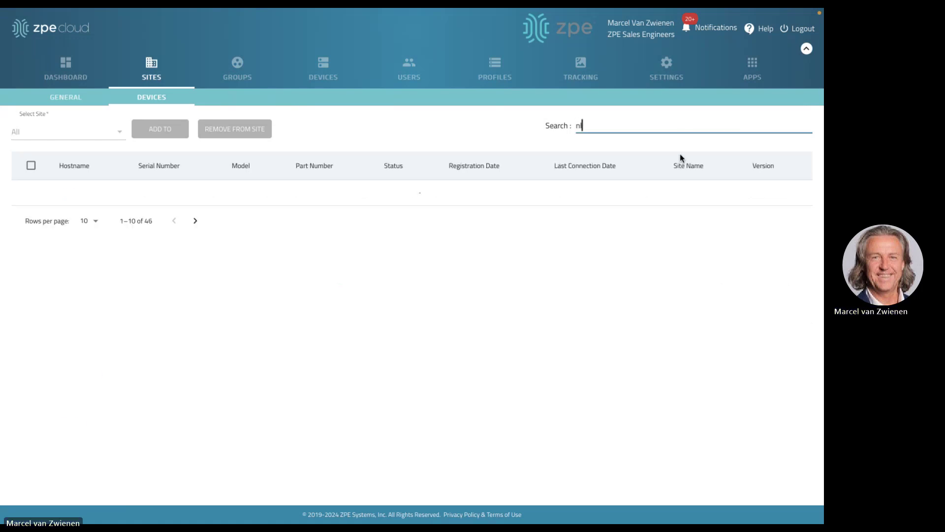
type("l")
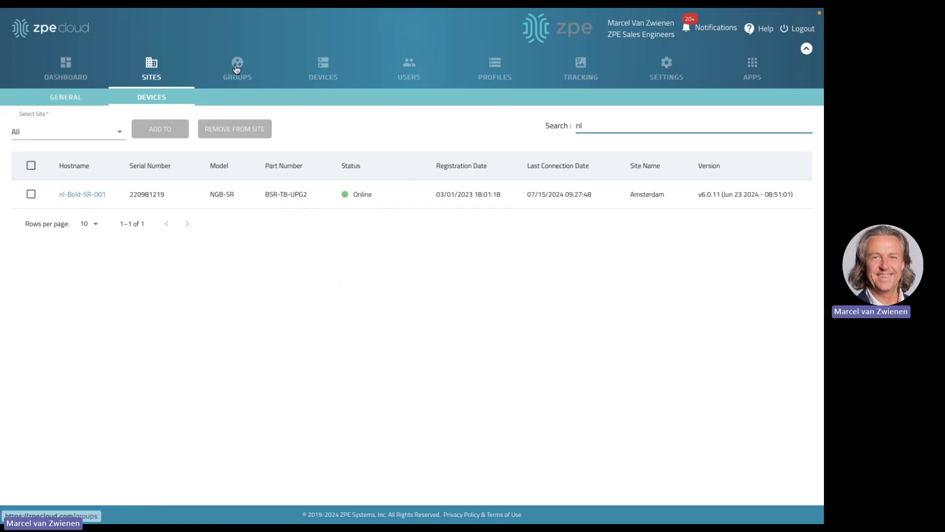
left_click(237, 68)
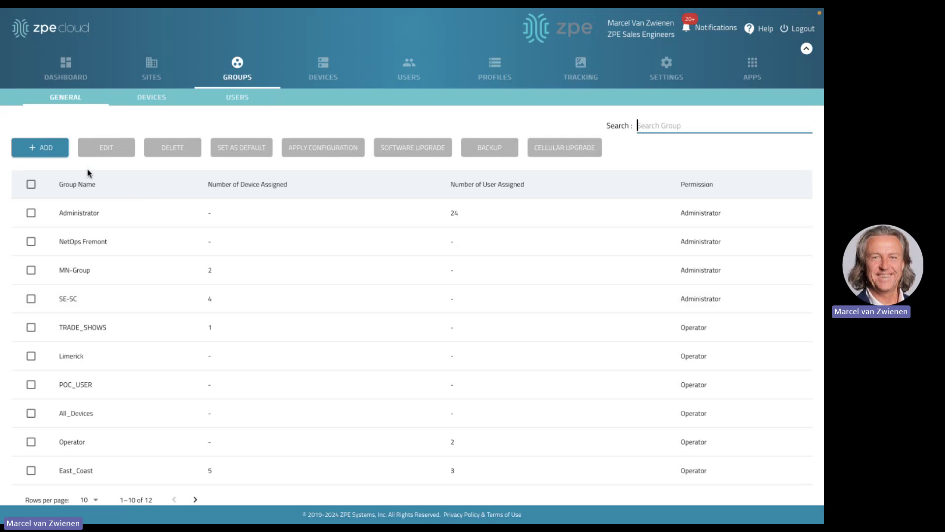
Open the Add New Group form, cancel it unsaved, and check MN-Group.
left_click(49, 155)
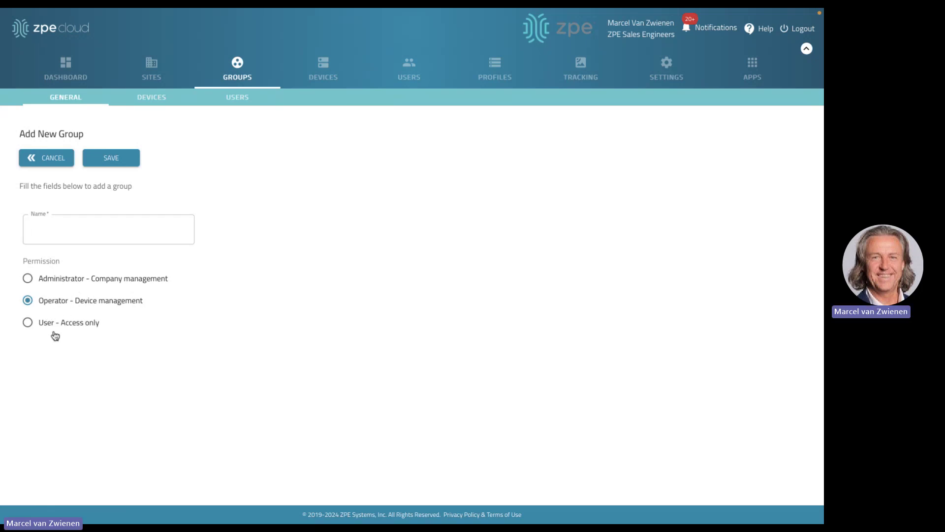
left_click(54, 162)
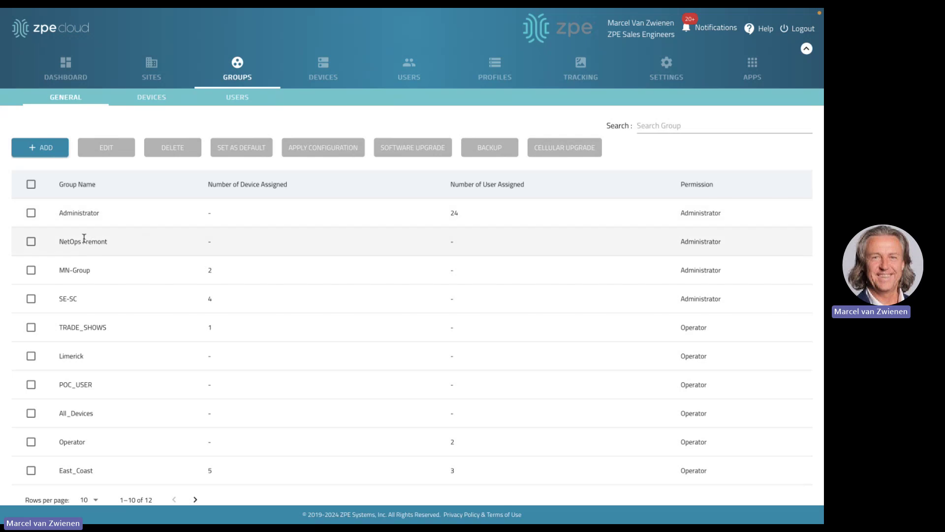
left_click(31, 271)
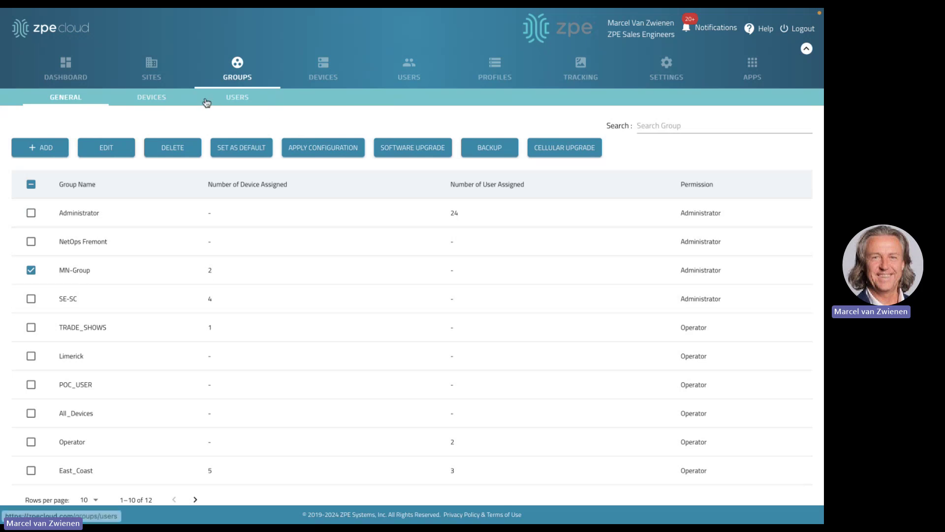
left_click(158, 100)
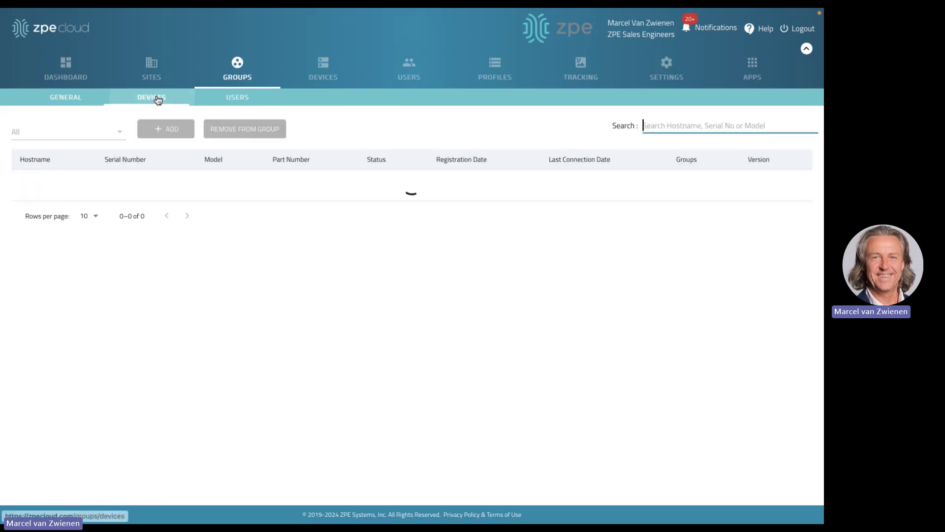
left_click(118, 134)
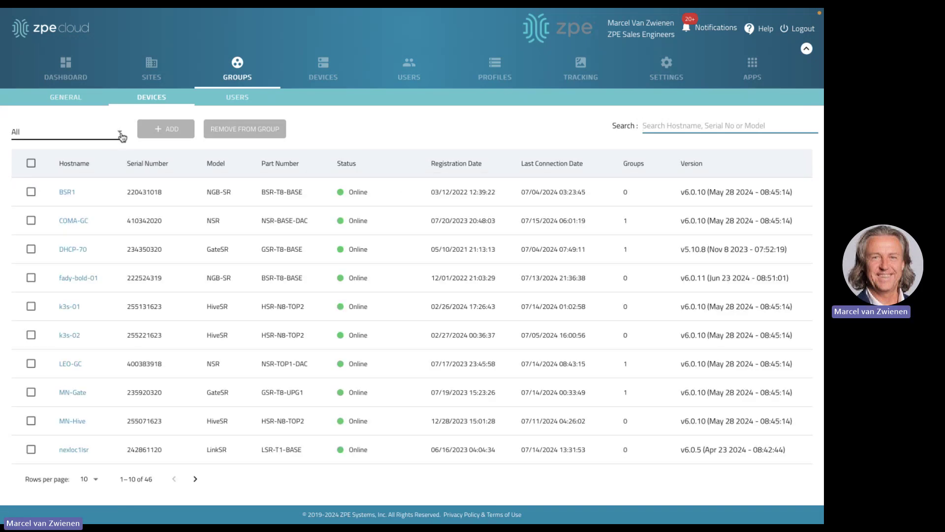
left_click(78, 227)
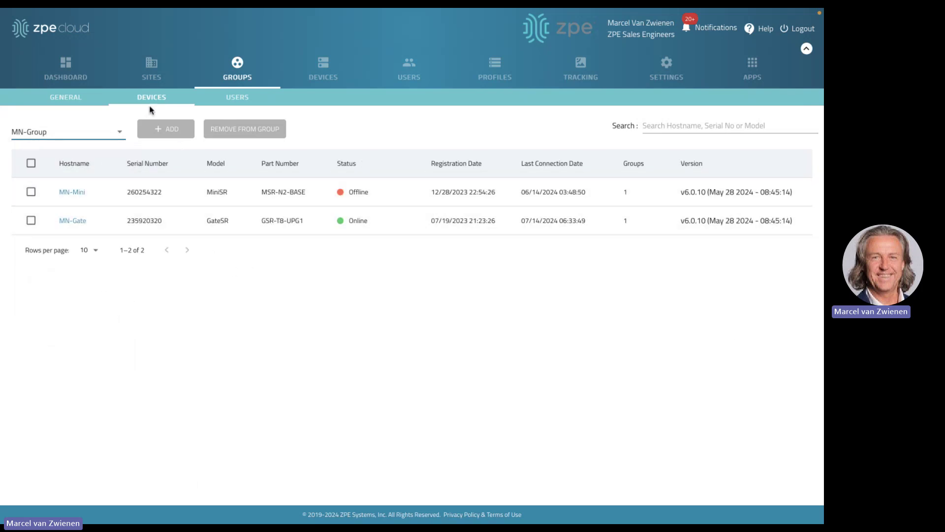
left_click(78, 98)
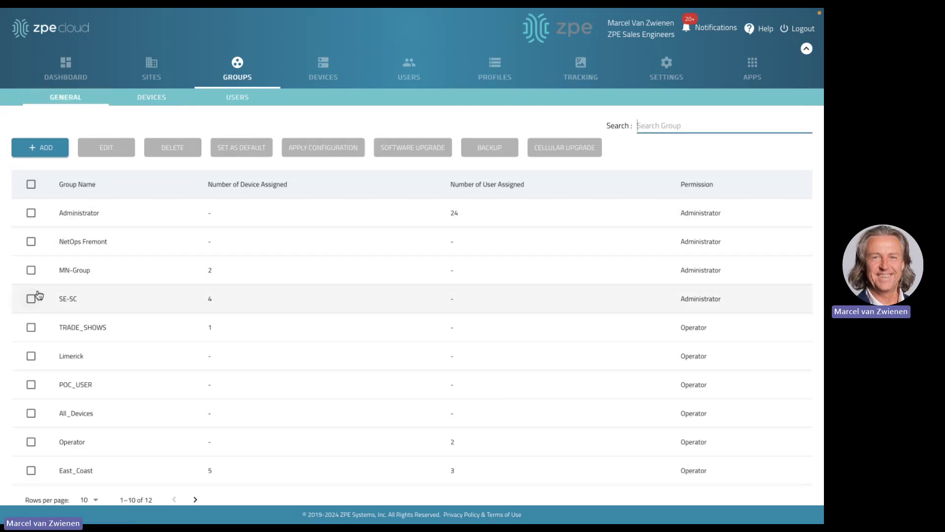
Check MN-Group, look over Apply Configuration, and cancel it.
left_click(31, 270)
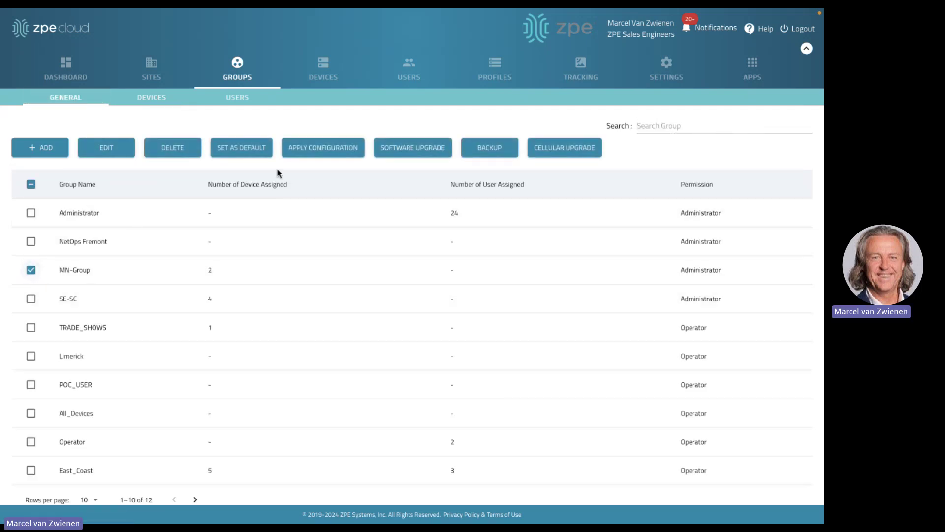
left_click(326, 152)
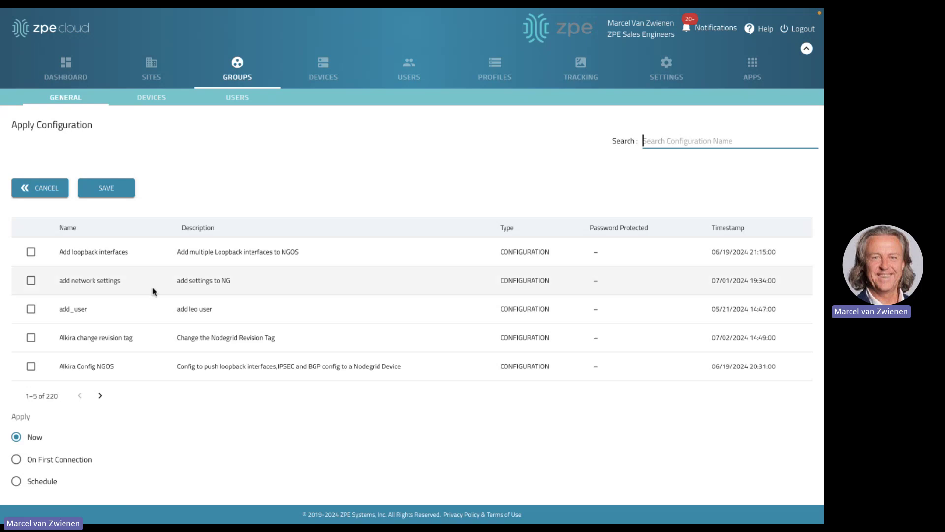
scroll(151, 310, "down", 1)
scroll(151, 313, "up", 1)
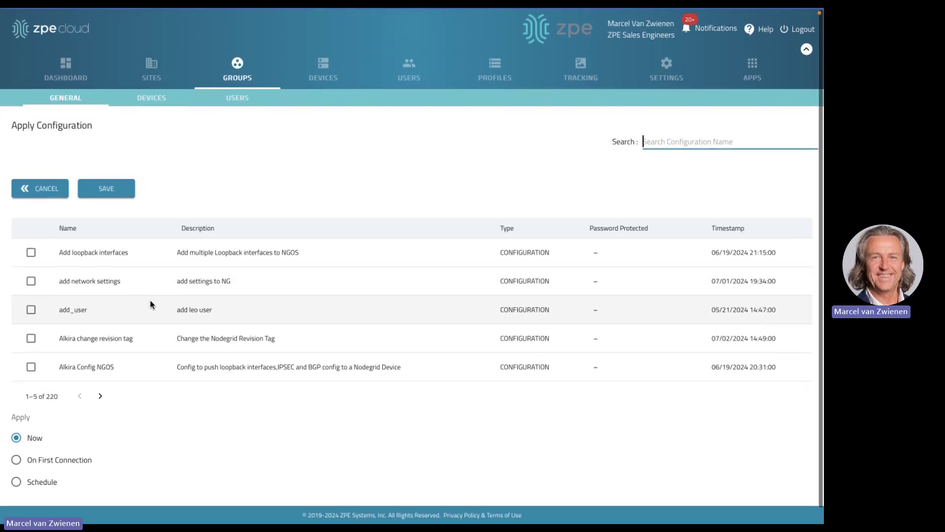
left_click(54, 189)
Look over MN-Group's Software Upgrade options and cancel without upgrading.
left_click(408, 152)
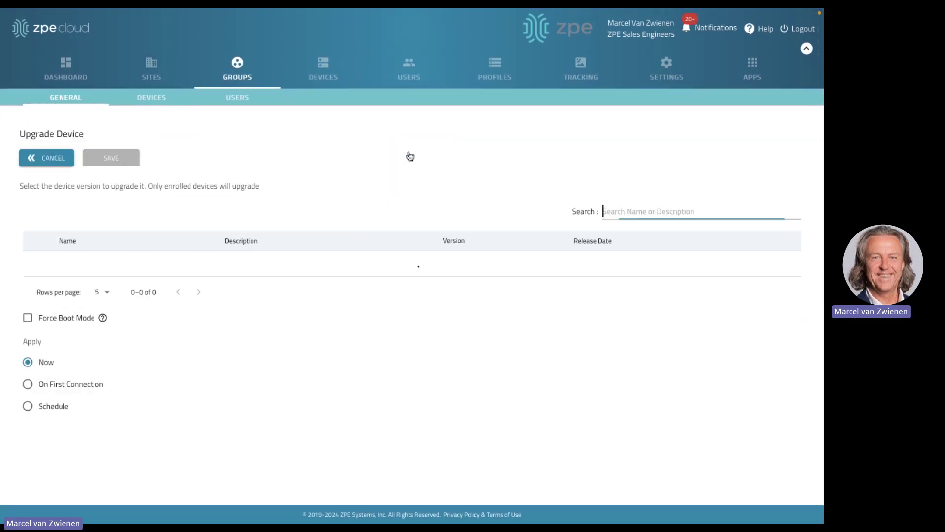
scroll(105, 382, "down", 2)
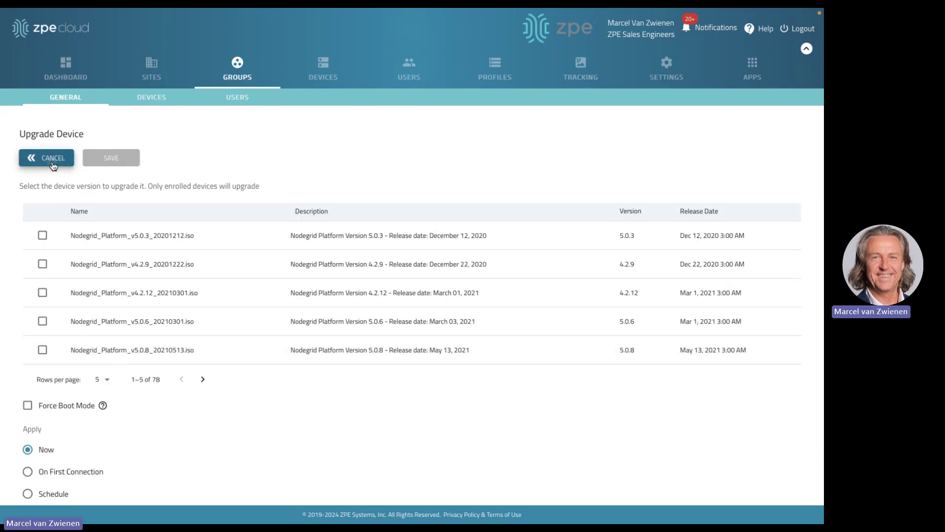
left_click(25, 158)
Set MN-Group's backup to Schedule and Recurrent, view frequency choices, then cancel unsaved.
left_click(489, 152)
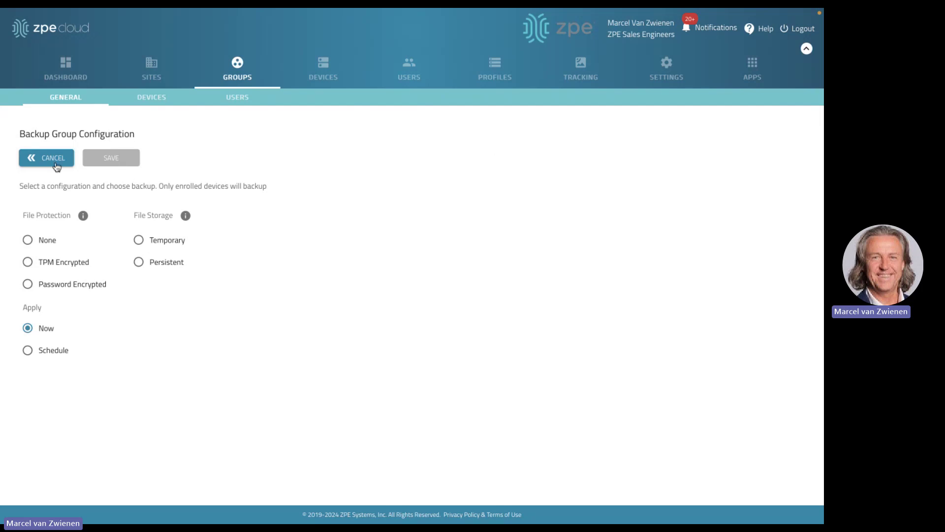
left_click(28, 351)
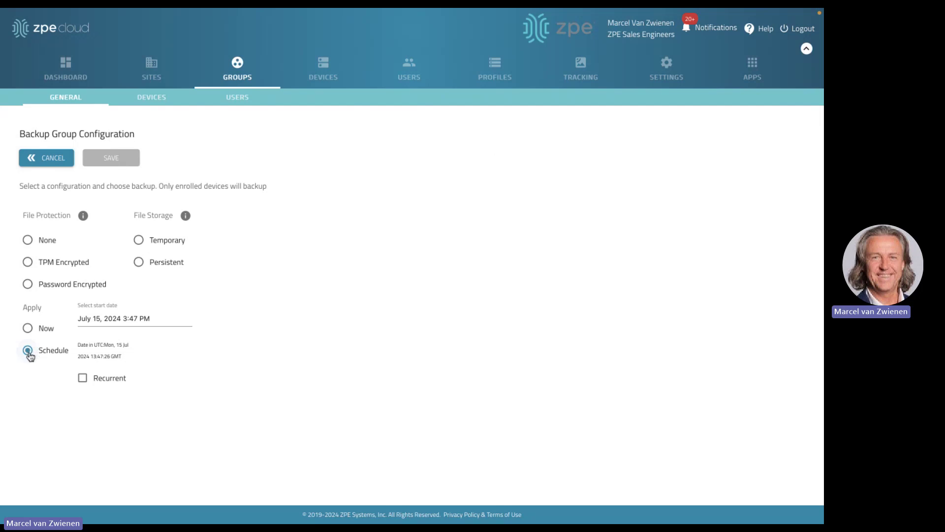
left_click(84, 379)
left_click(115, 405)
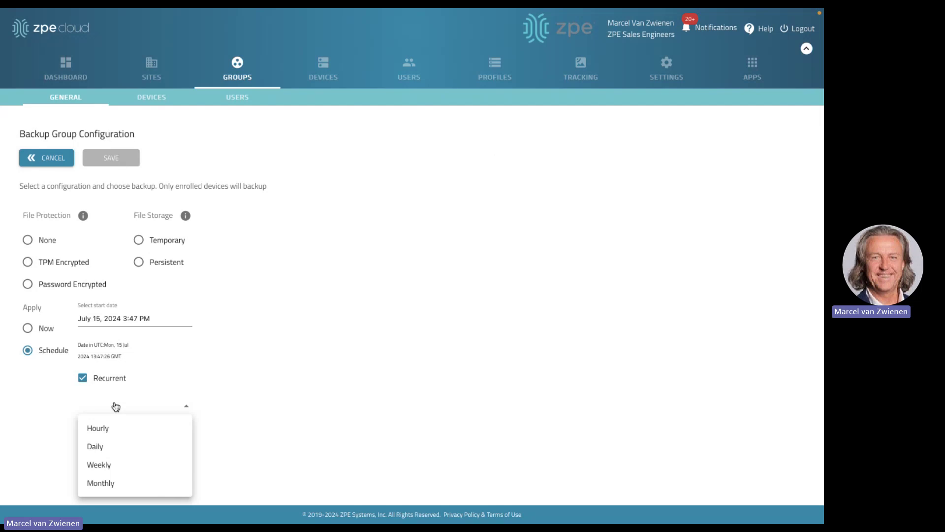
left_click(46, 162)
left_click(46, 162)
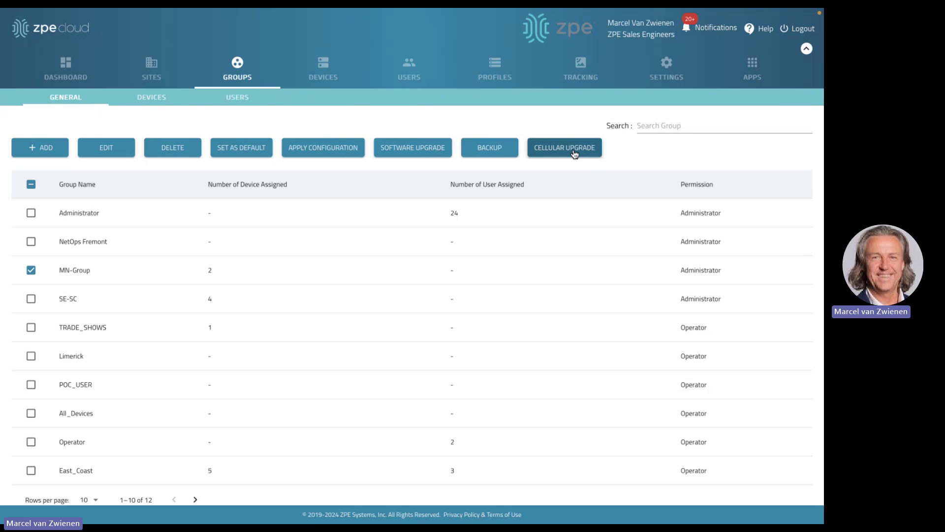
In the group Users sub-tab, filter members by MN-Group, then by Netherlands_Users.
left_click(241, 98)
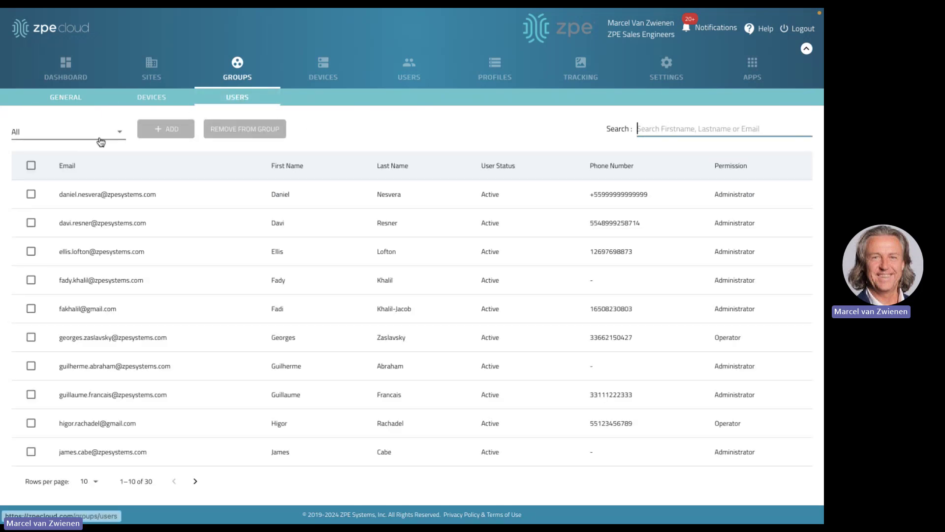
left_click(117, 135)
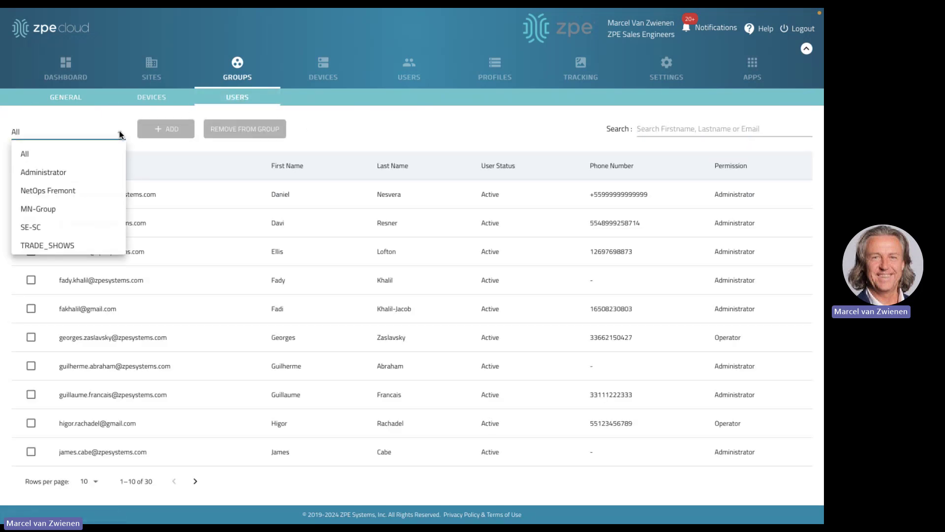
left_click(74, 209)
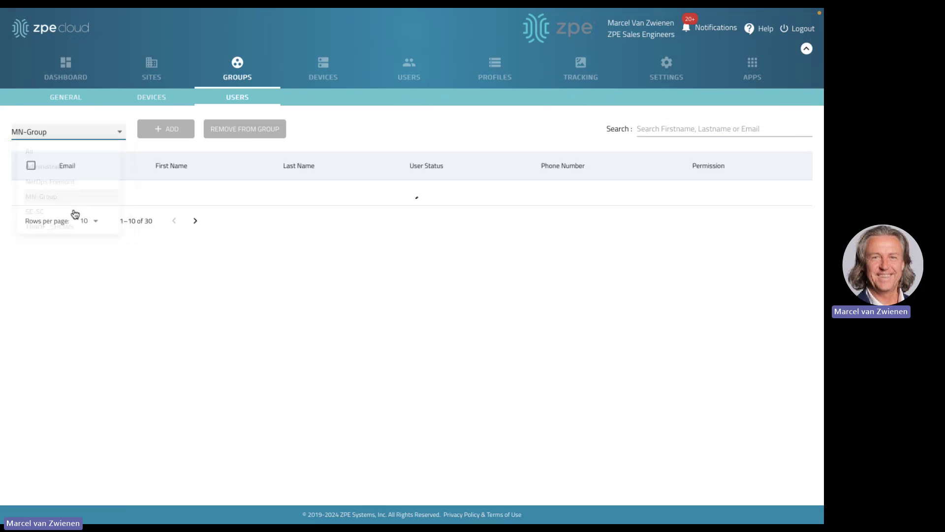
left_click(115, 138)
scroll(87, 232, "down", 3)
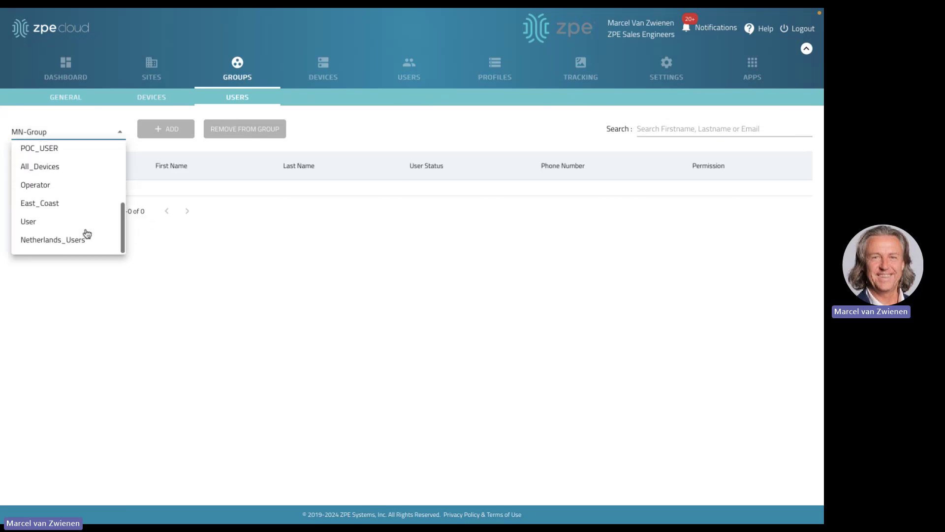
left_click(40, 242)
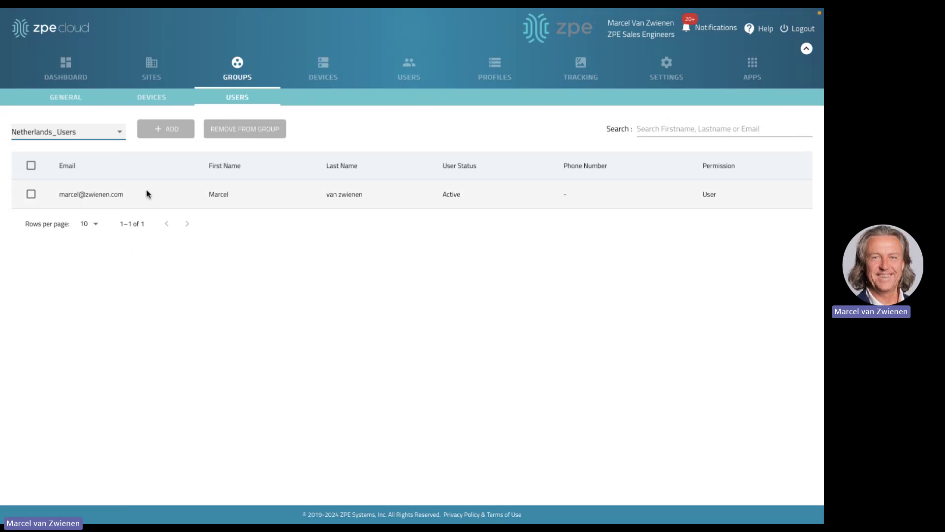
Leave the group filter unchanged and switch to the DEVICES sub-tab showing all 46 devices.
left_click(121, 134)
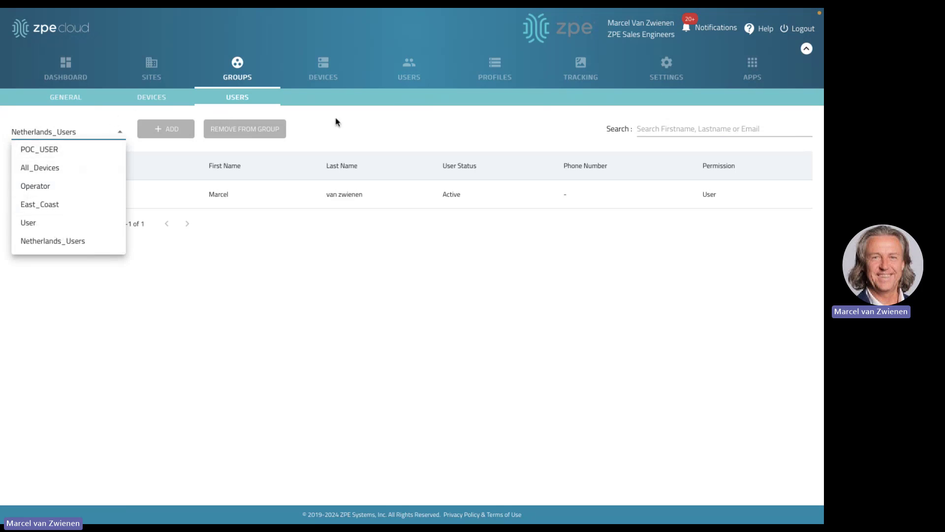
left_click(160, 93)
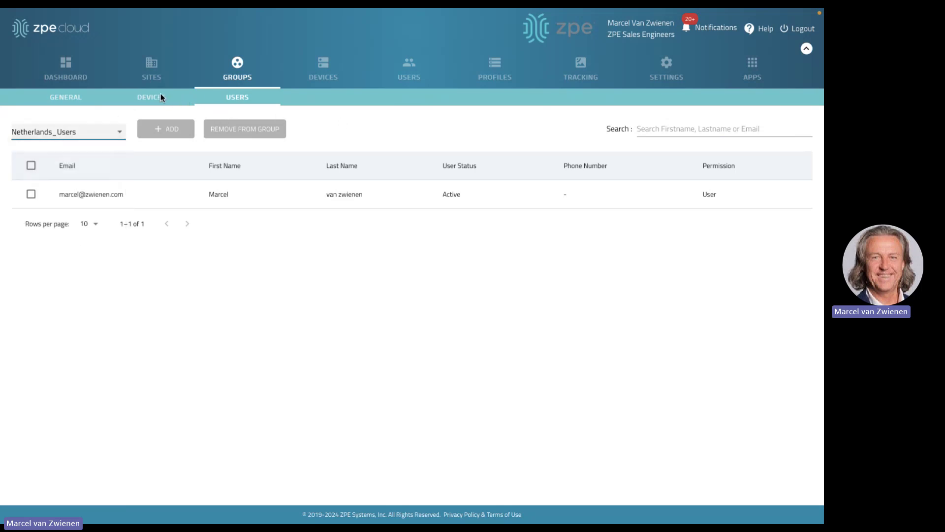
left_click(154, 100)
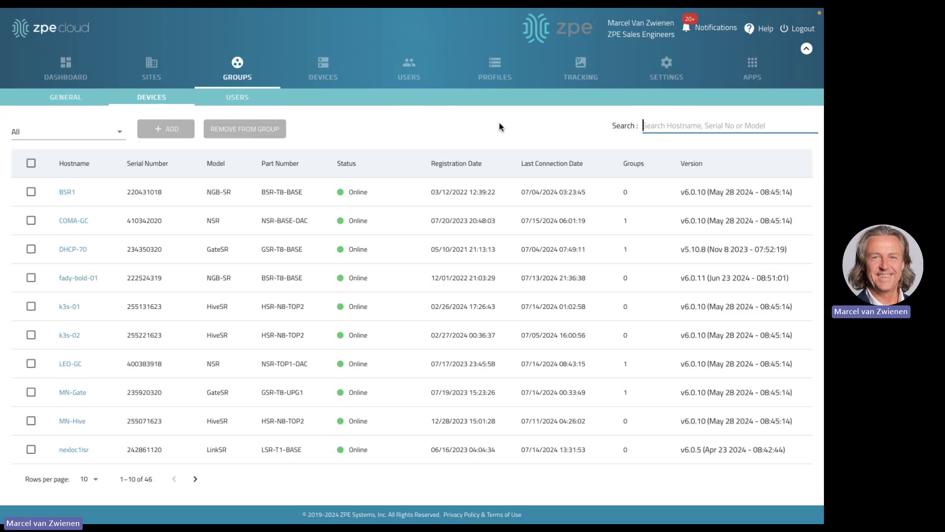
Search devices for 'nl', select nl-Bold-SR-001, and request an unprotected backup to temporary storage.
left_click(321, 68)
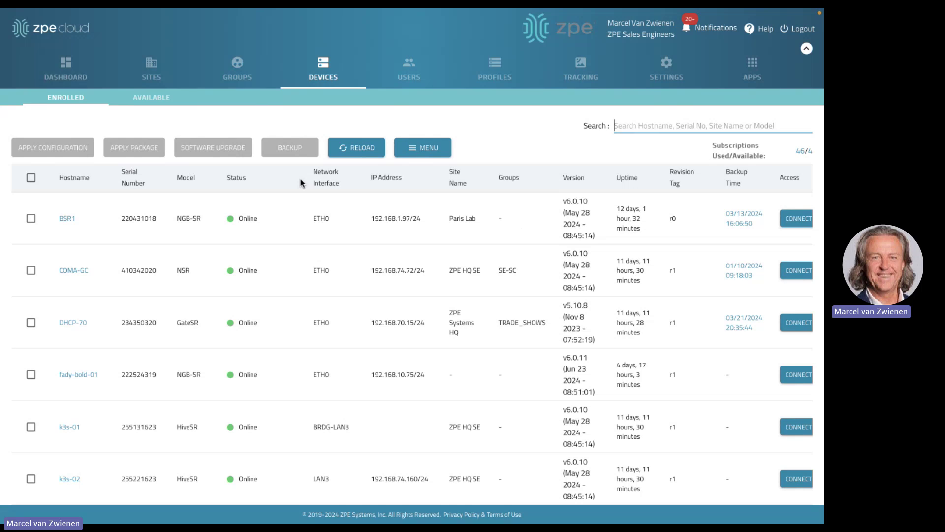
type("nl")
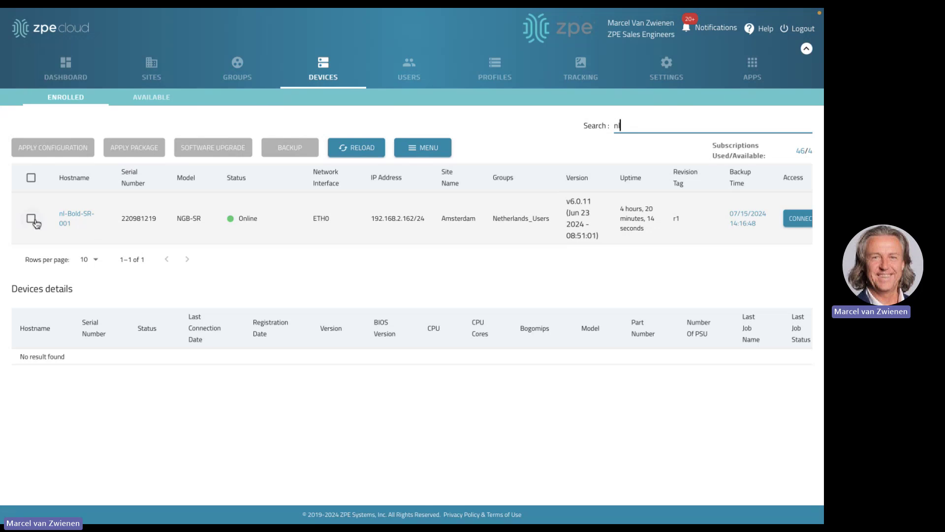
left_click(31, 218)
left_click(300, 147)
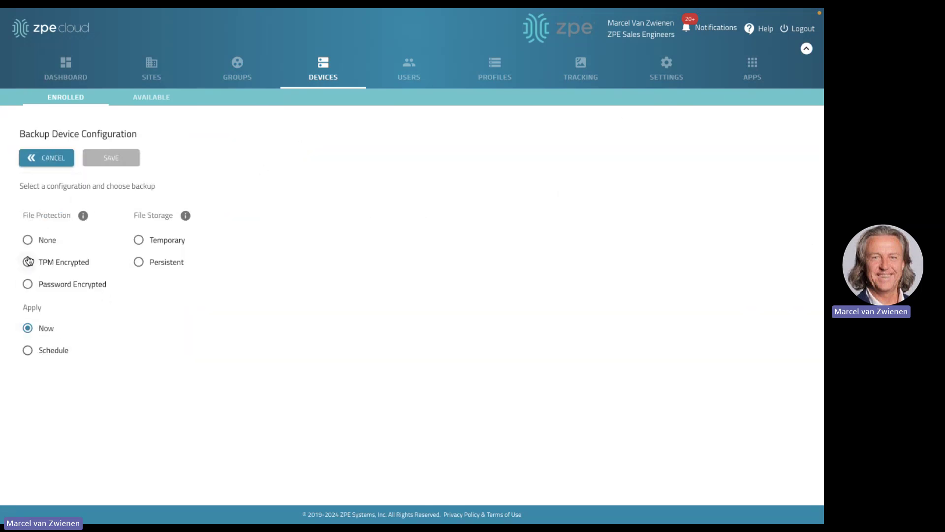
left_click(27, 240)
left_click(139, 240)
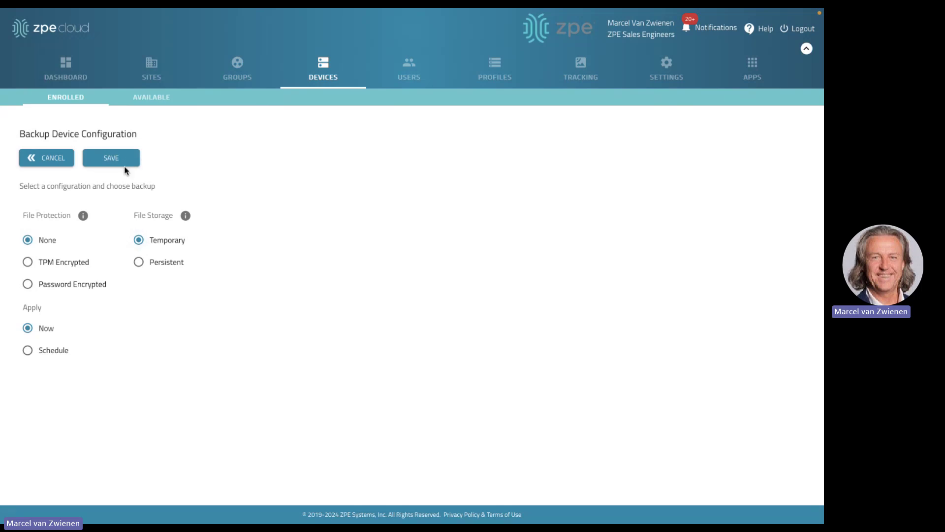
left_click(119, 159)
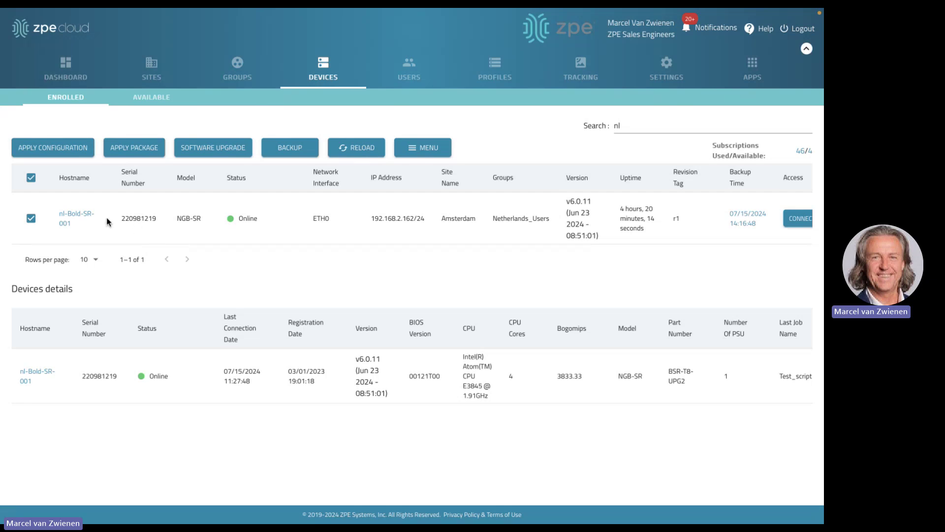
View nl-Bold-SR-001's details, re-filter devices by 'nl' and select it, then open Users.
left_click(80, 219)
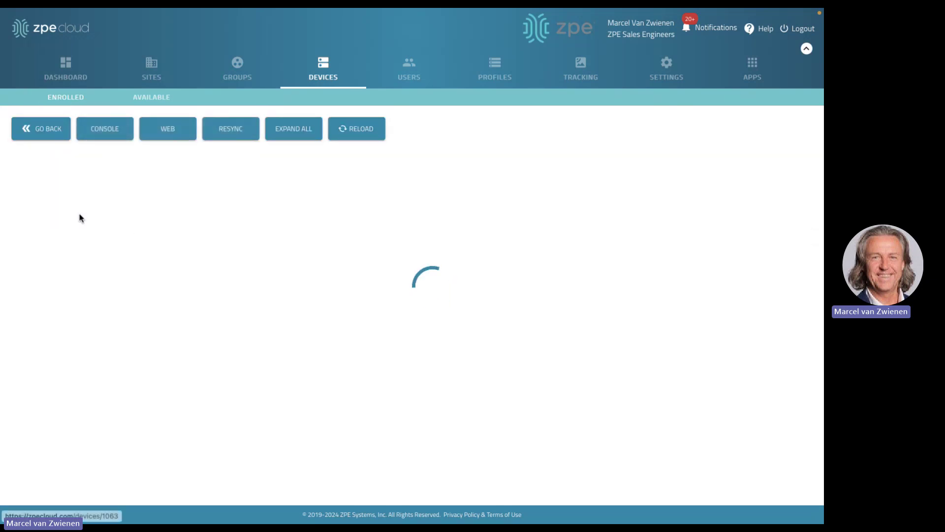
left_click(42, 129)
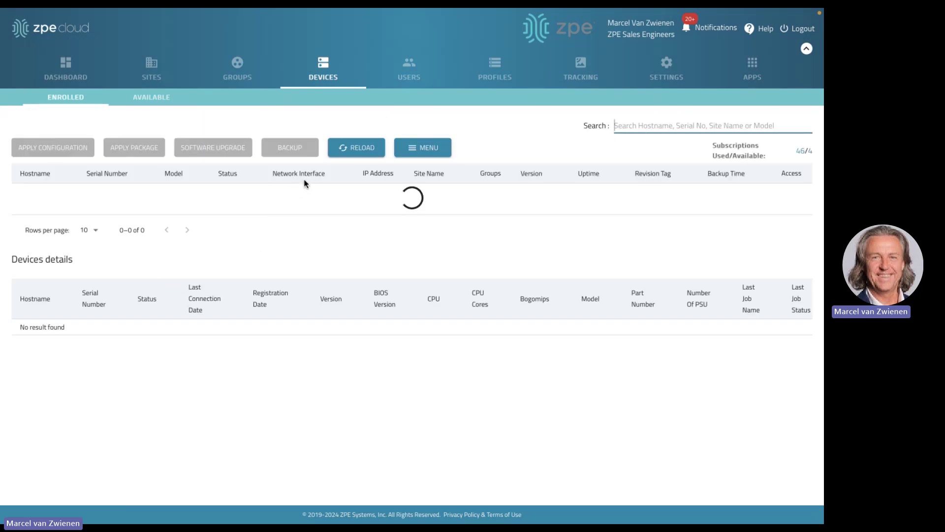
left_click(618, 126)
type("nl")
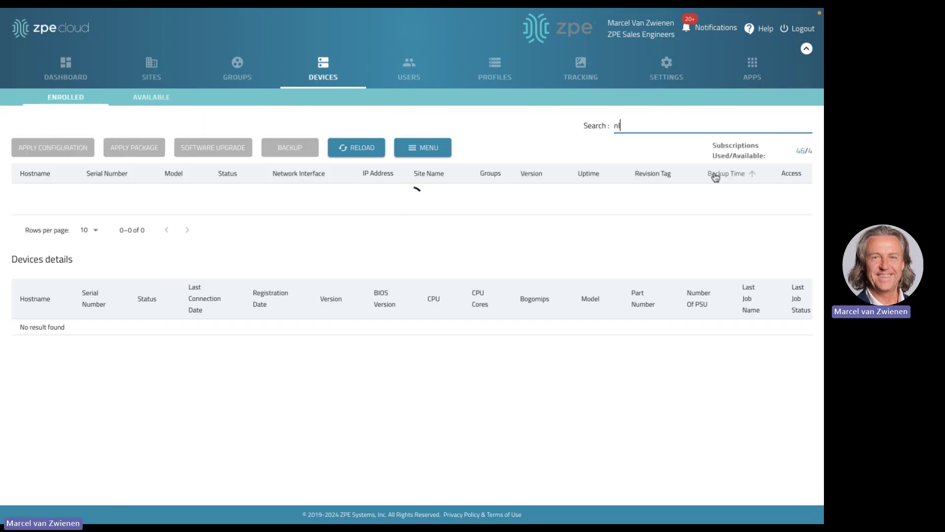
left_click(31, 217)
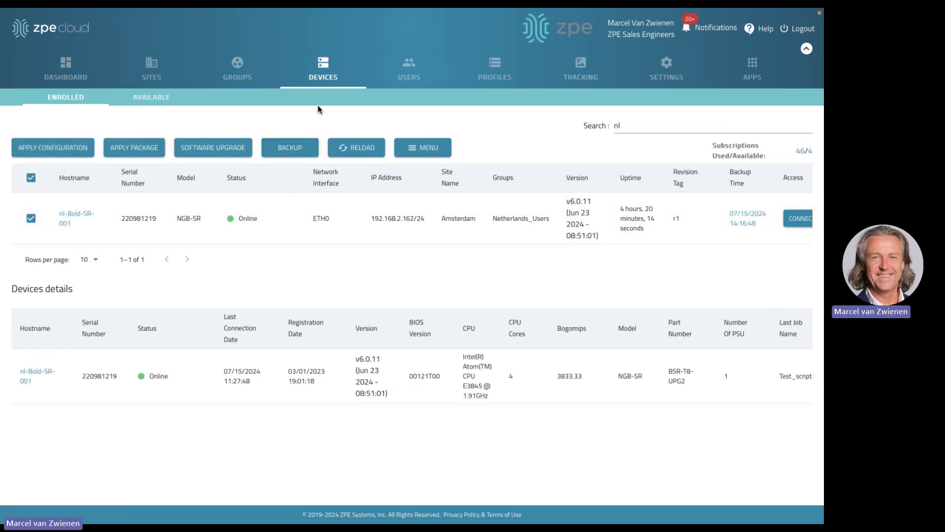
left_click(415, 66)
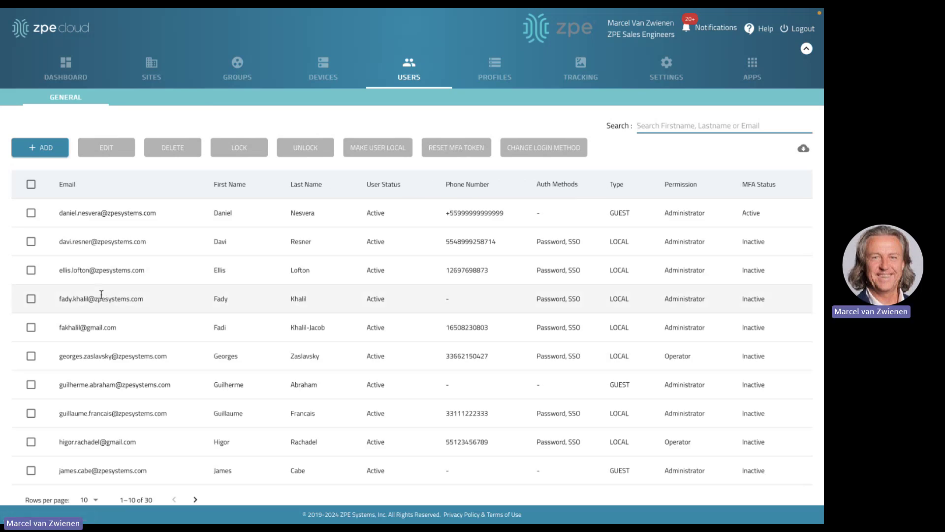
Search the Users list by the presenter's first name, leaving two matching accounts.
type("marce")
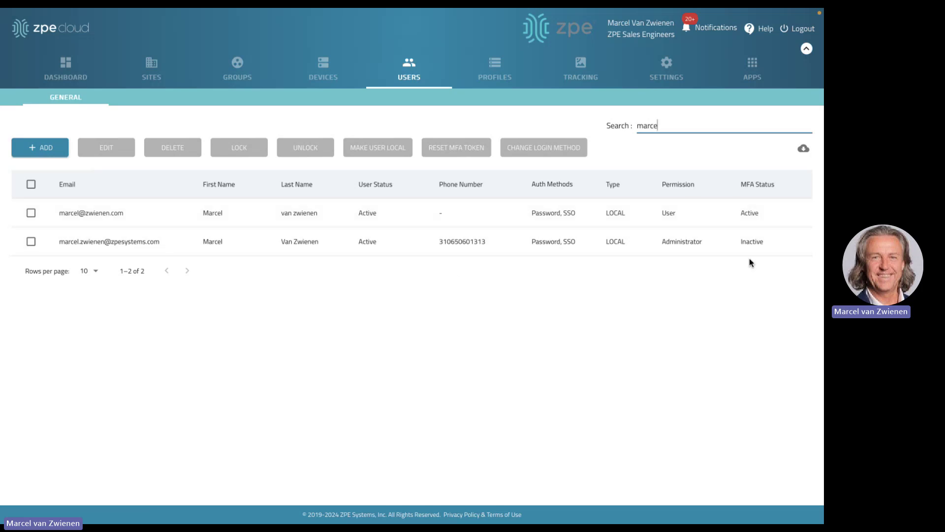
Sign out and sign in with the saved User-level account's e-mail and password.
left_click(803, 29)
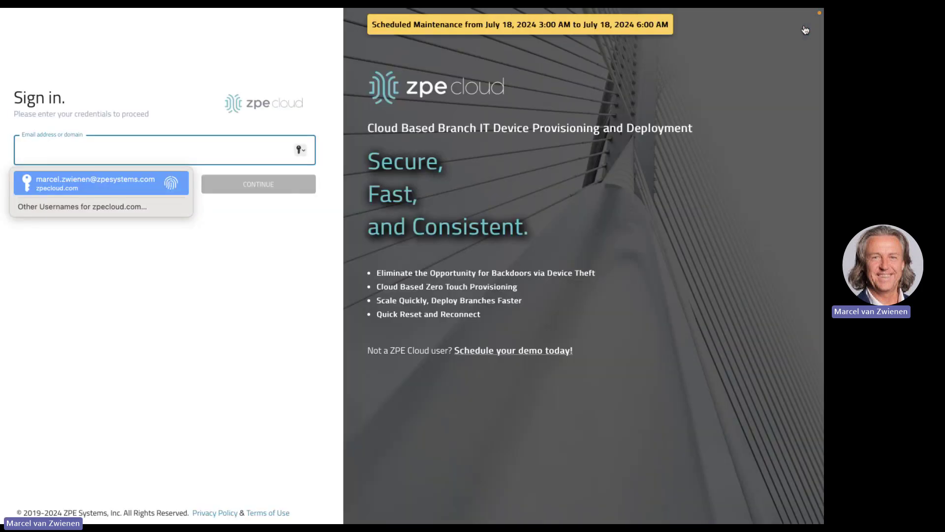
type("m")
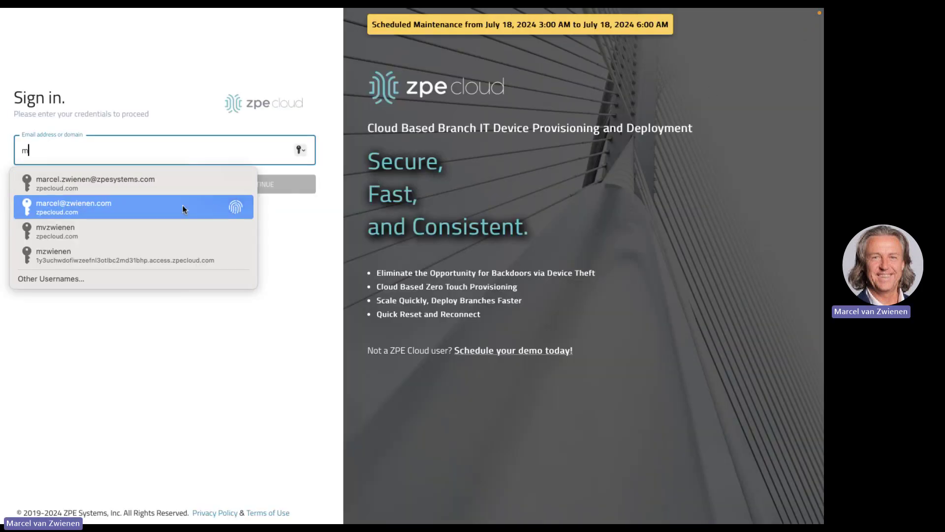
left_click(182, 208)
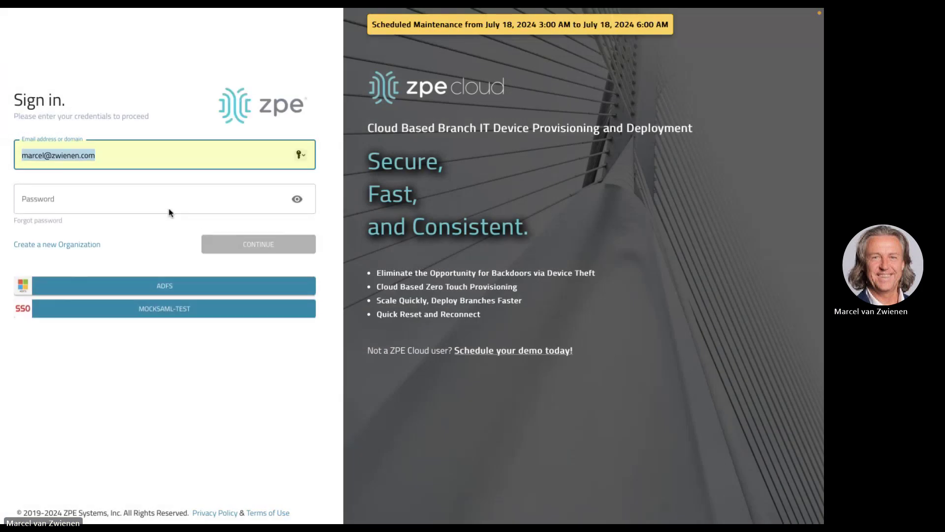
left_click(169, 212)
key("Return")
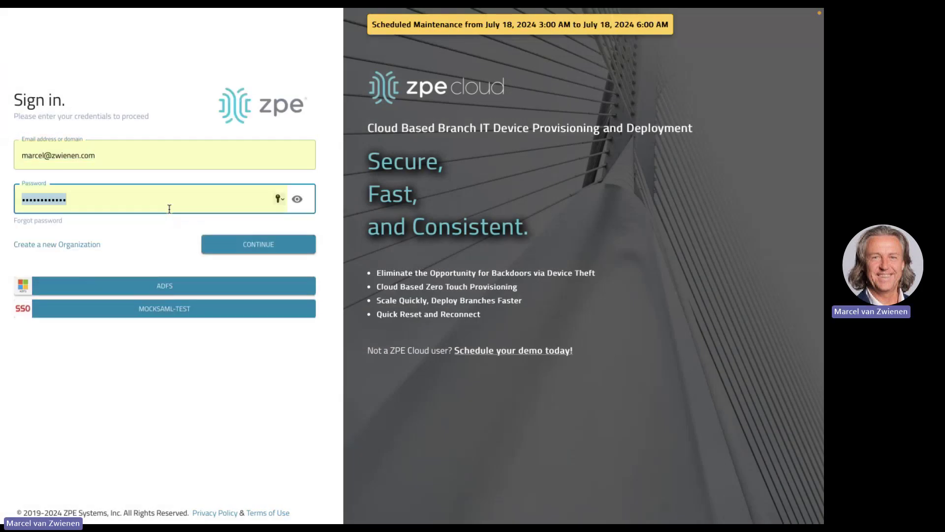
key("Return")
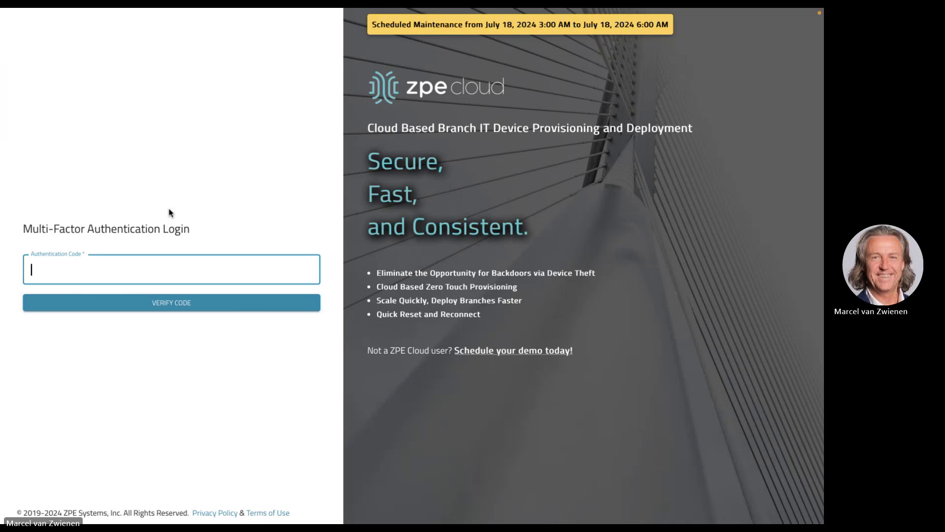
Enter the MFA authentication code, correcting a mistyped attempt, and verify it.
key("BackSpace")
key("BackSpace")
key("BackSpace")
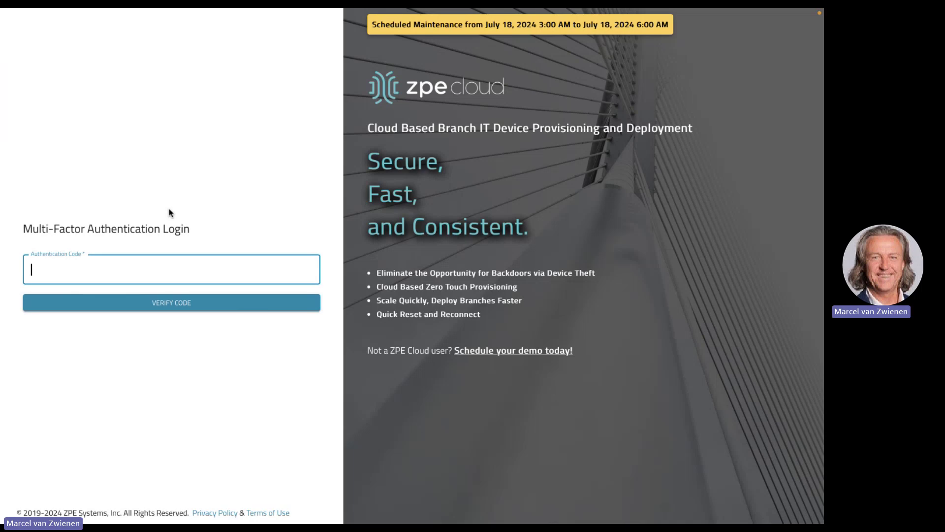
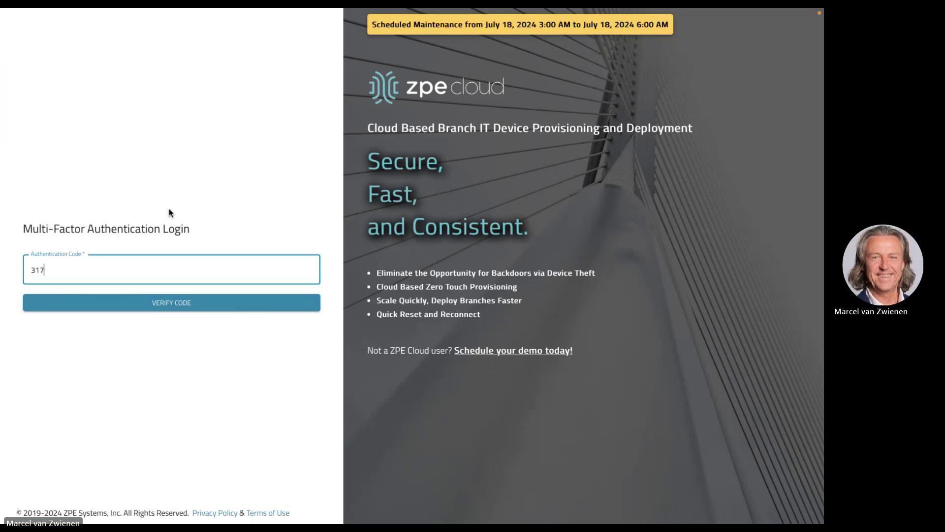
left_click(173, 302)
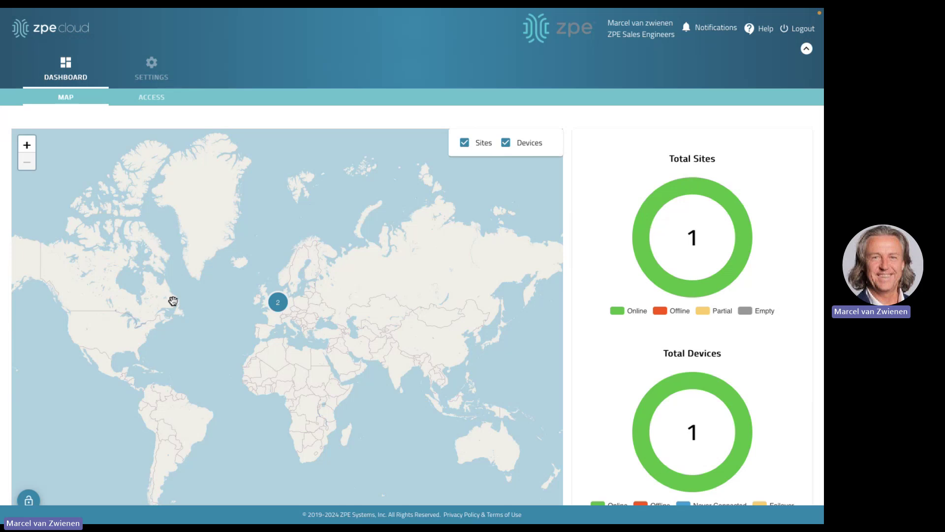
Expand the Europe map cluster, view nl-Bold-SR-001 under Access, check Settings, then sign out.
left_click(279, 304)
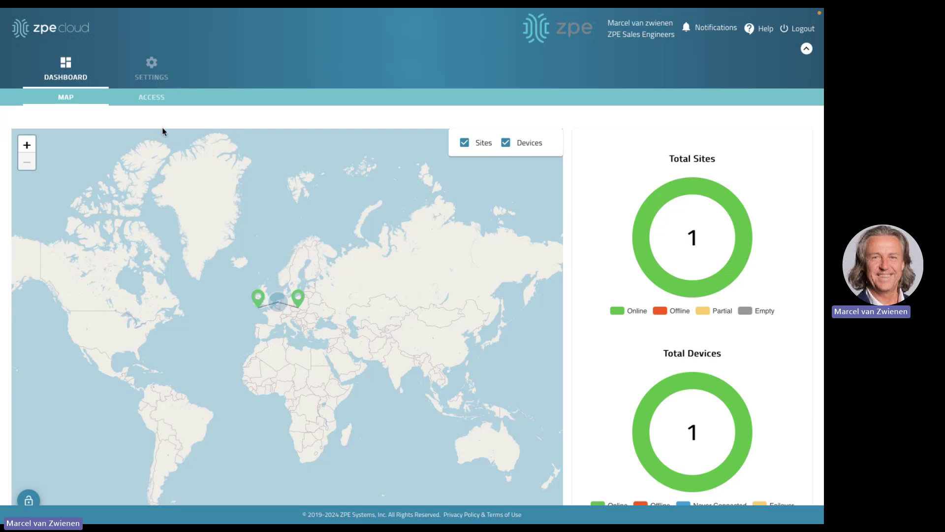
left_click(151, 97)
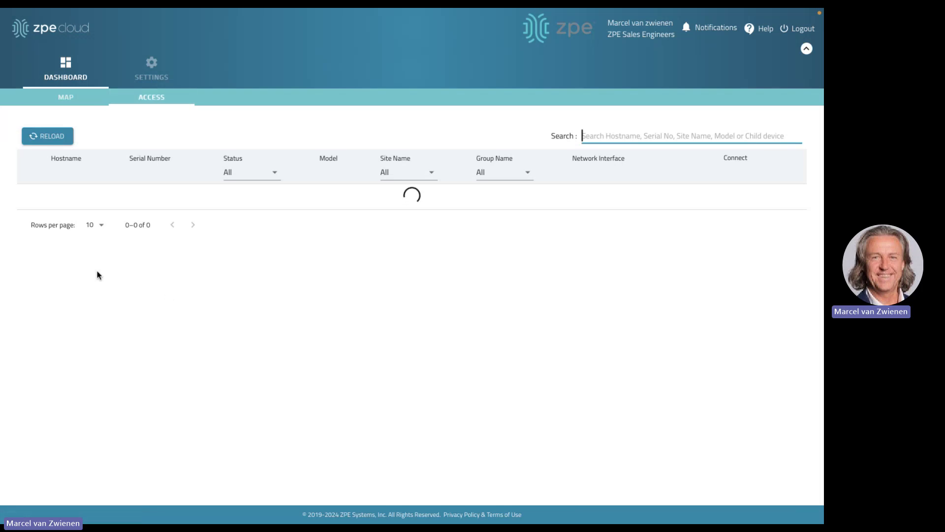
left_click(27, 197)
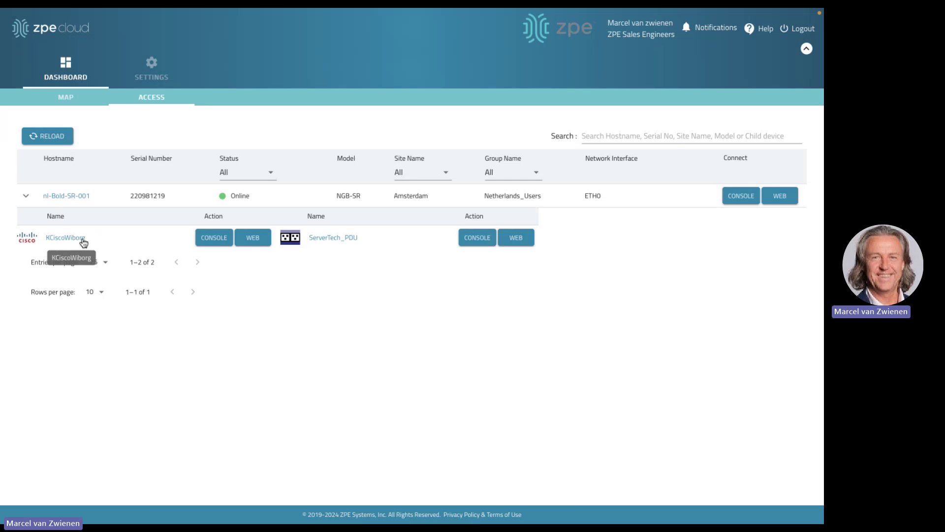
left_click(160, 72)
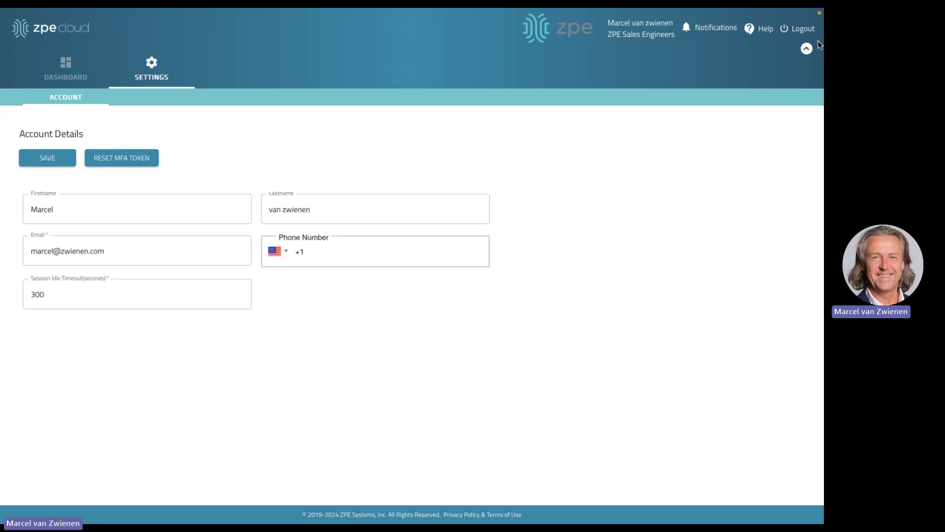
left_click(802, 30)
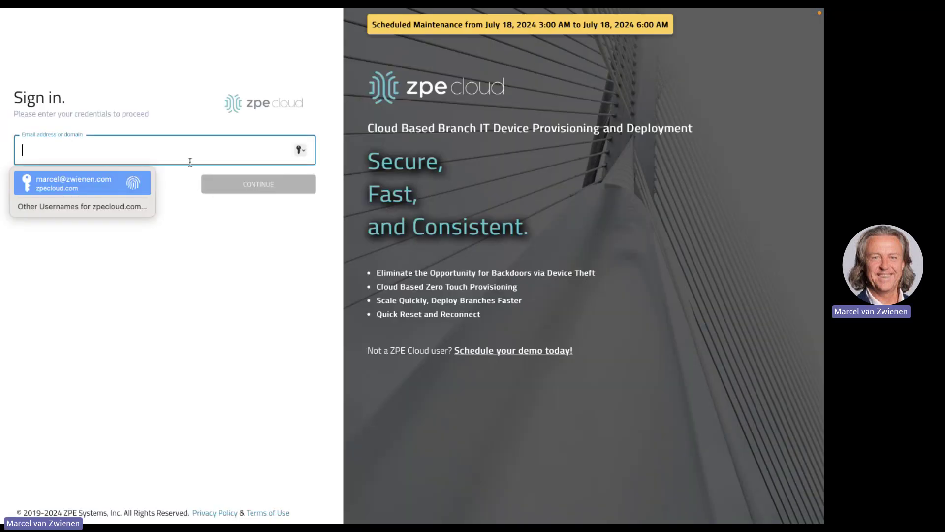
Sign back in with the saved administrator account's e-mail and password.
type("m")
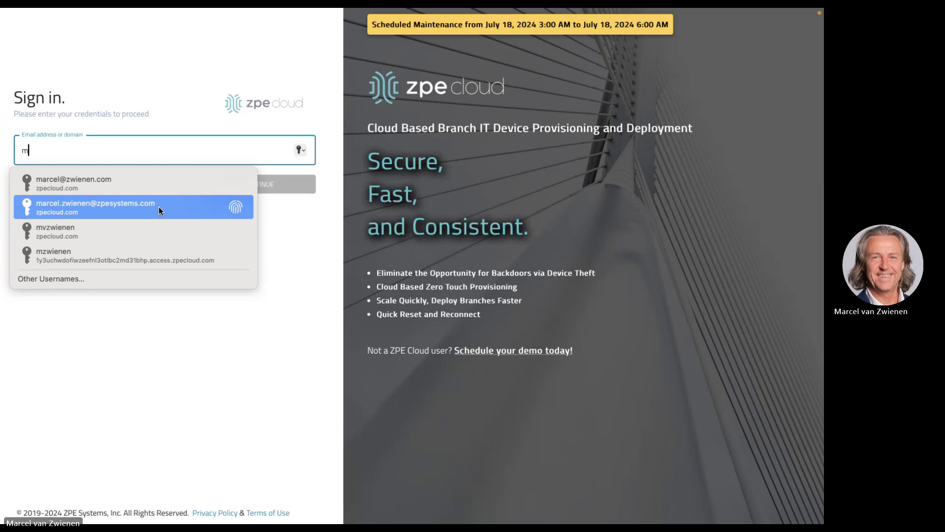
left_click(158, 205)
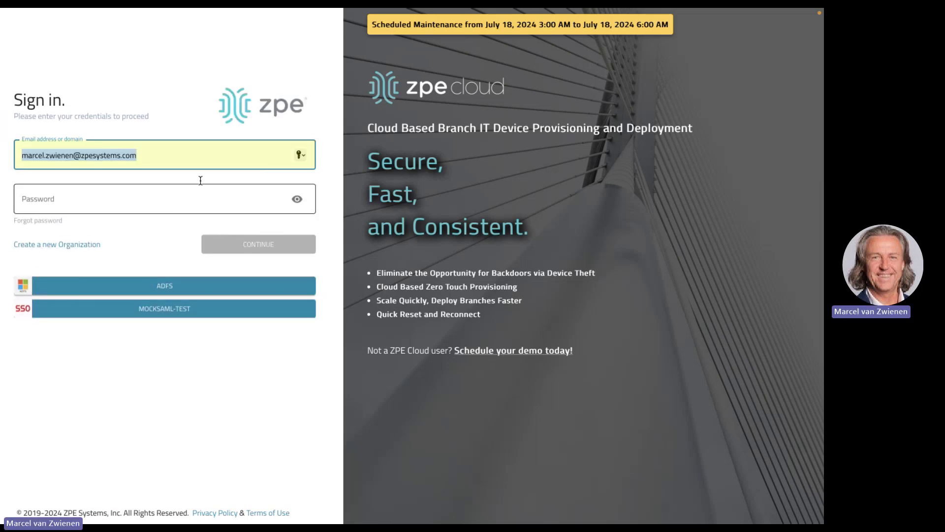
left_click(199, 199)
key("Down")
key("Return")
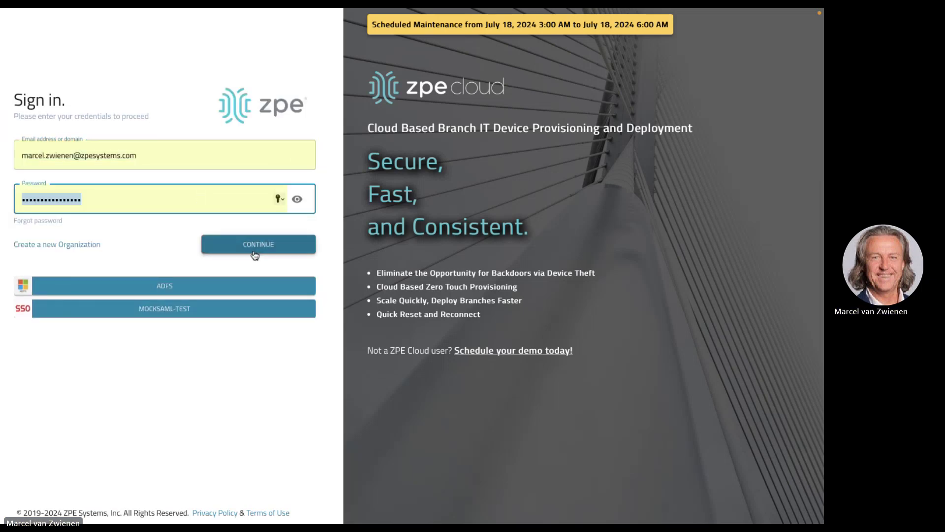
left_click(253, 245)
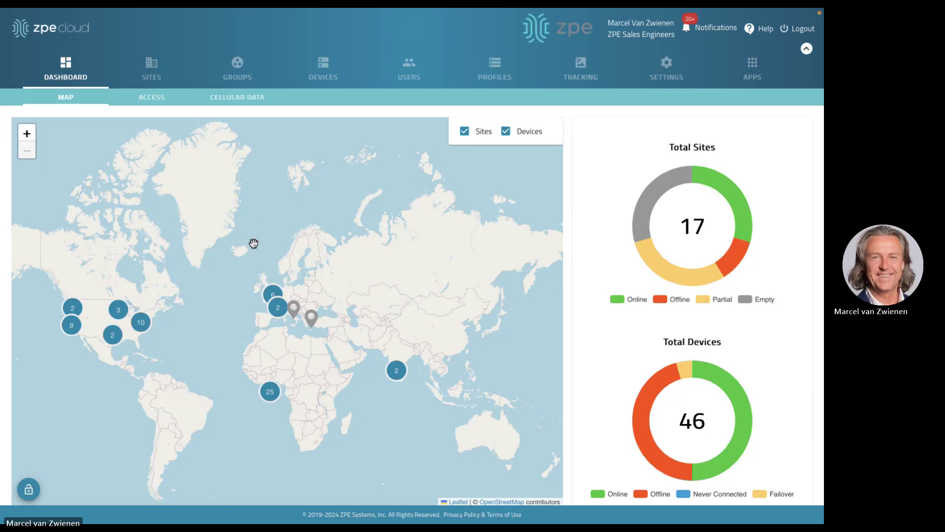
Start adding a new user, cancel it, then go to the configuration profiles.
left_click(412, 74)
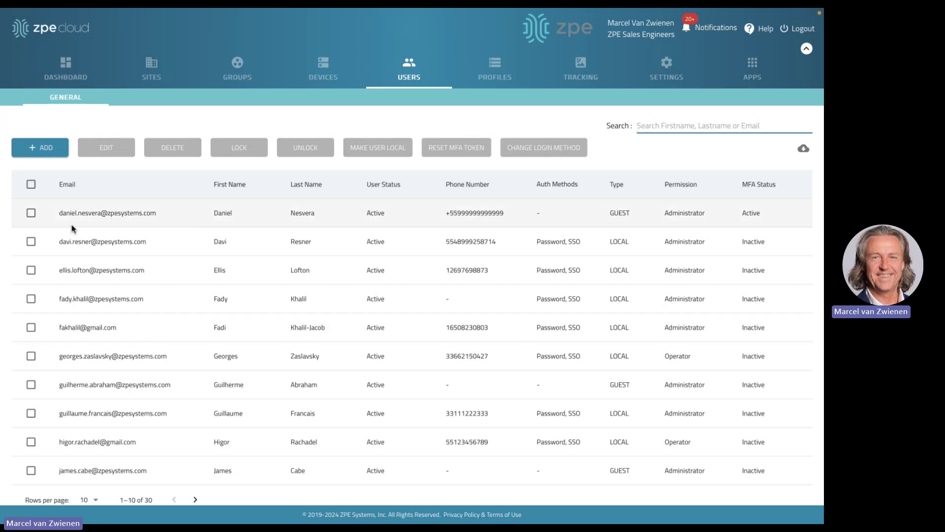
left_click(43, 149)
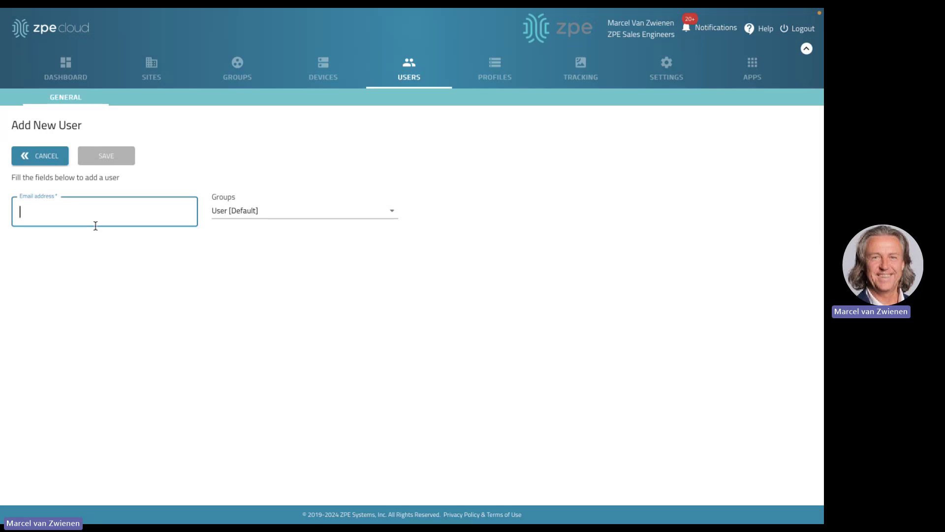
left_click(43, 156)
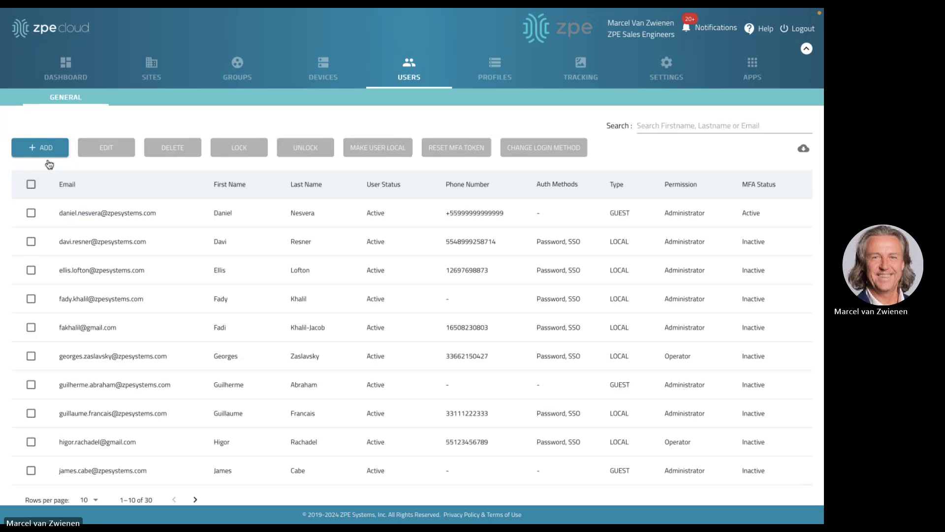
left_click(493, 71)
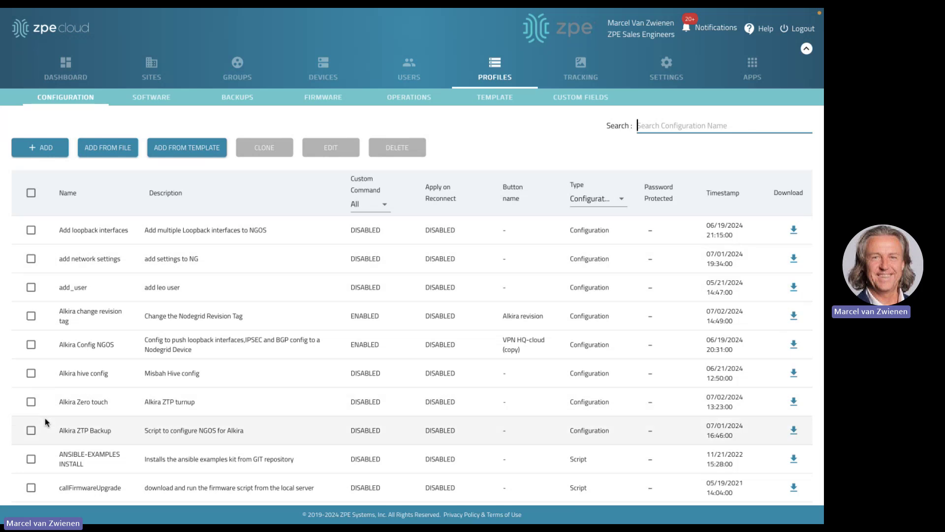
Glance at Software versions, then search 'Test_' and open Test_script_MvZ for editing.
left_click(155, 98)
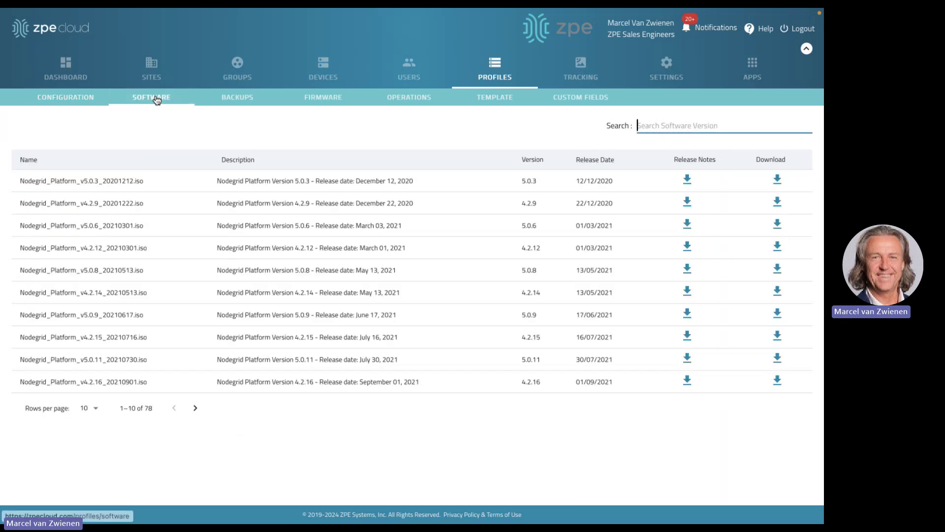
left_click(66, 97)
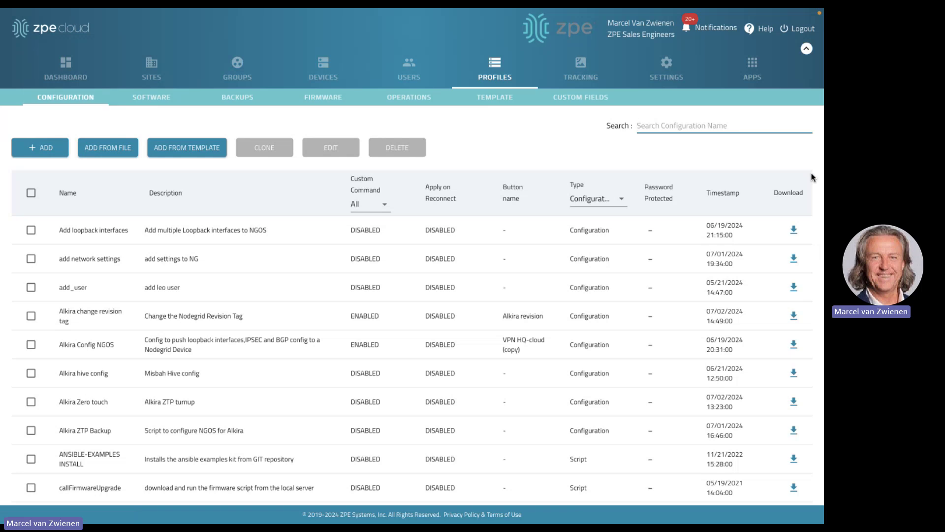
type("Test")
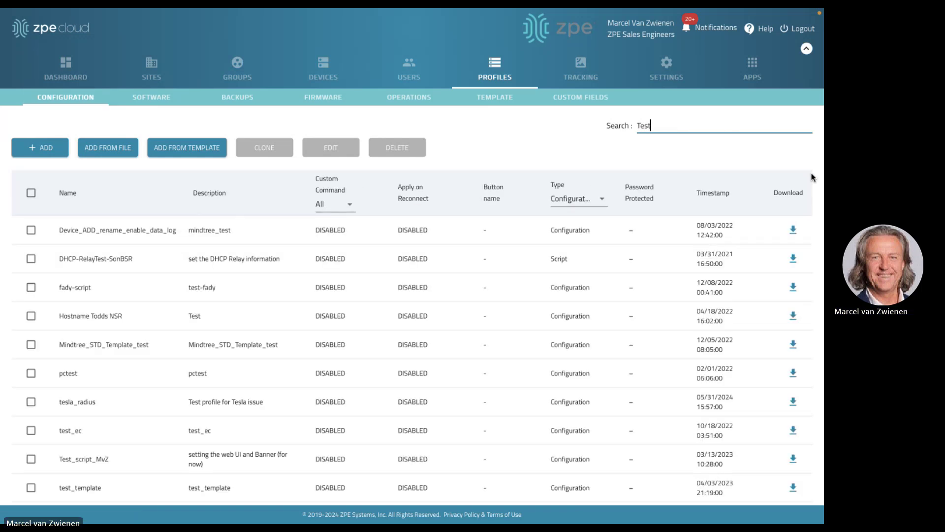
type("_")
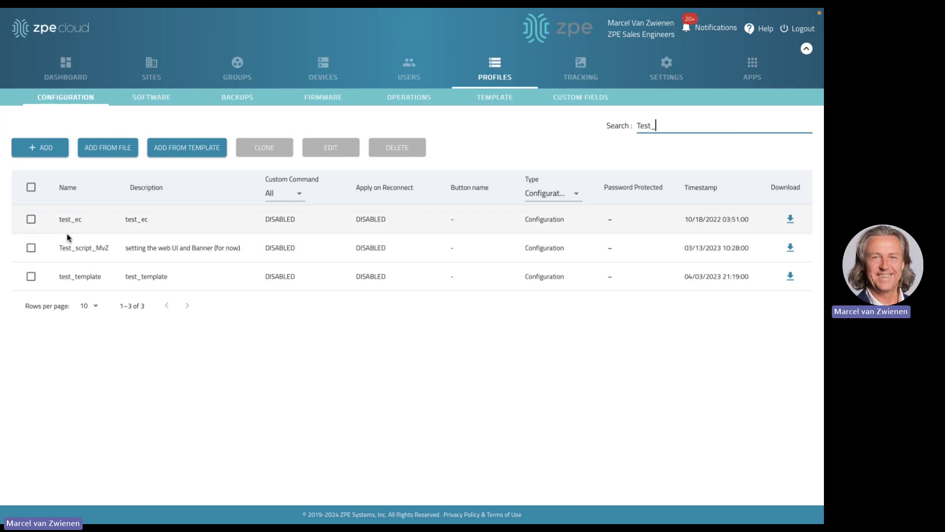
left_click(31, 248)
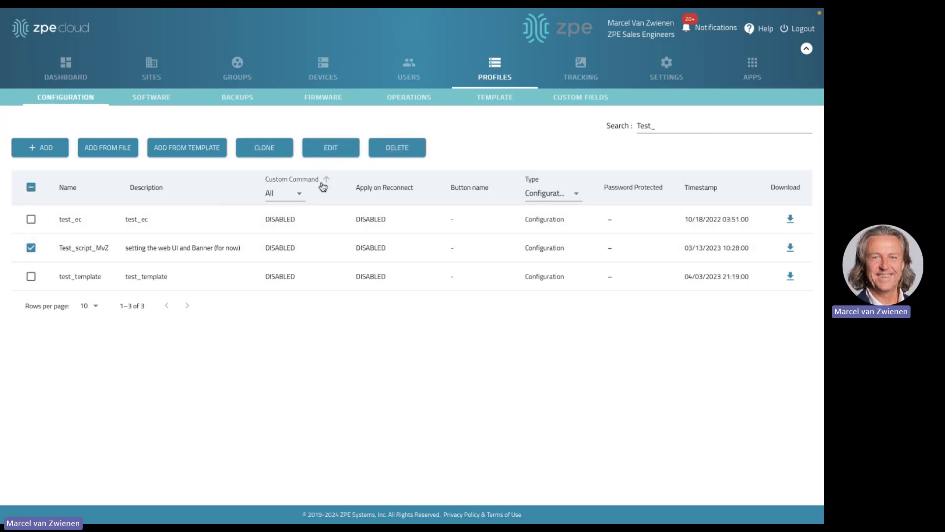
left_click(334, 149)
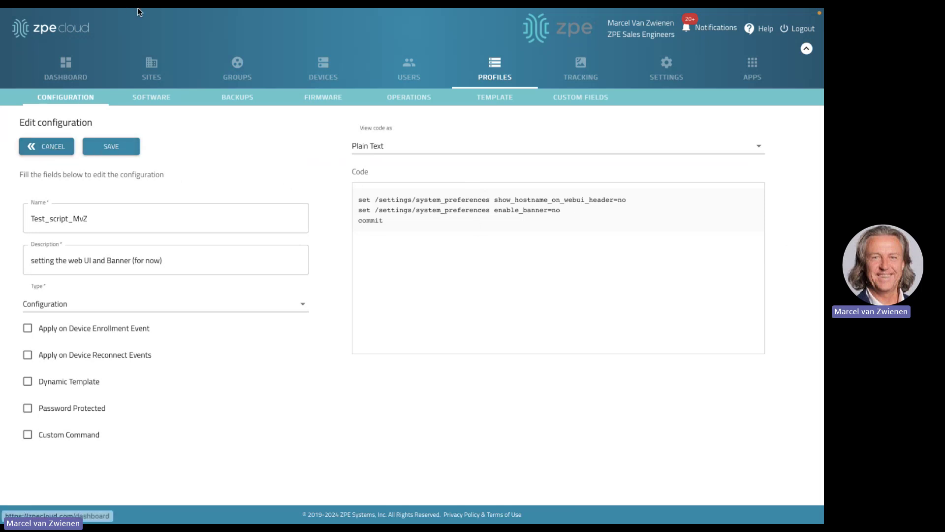
On the nl-Bold-SR-001 Nodegrid page, view the Dashboard and then the Access device table.
mouse_move(138, 7)
left_click(158, 64)
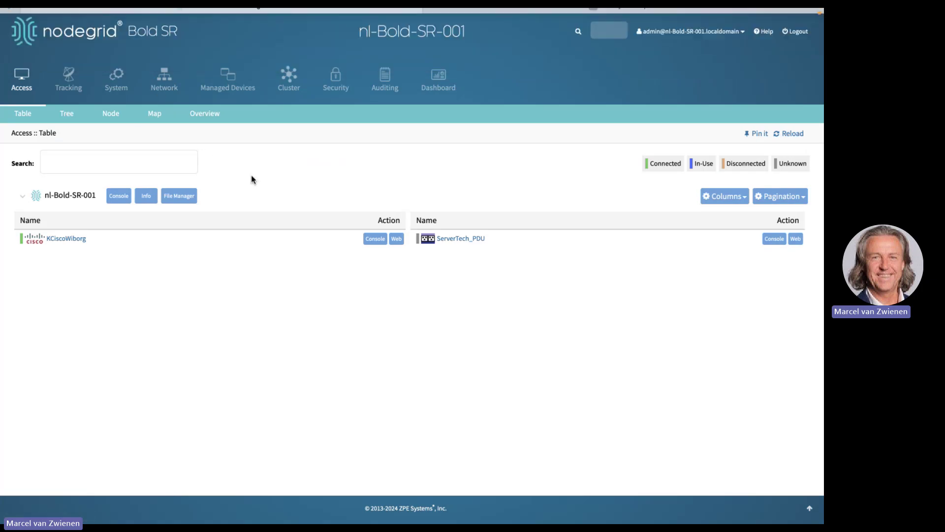
key("ctrl+Left")
key("ctrl+Right")
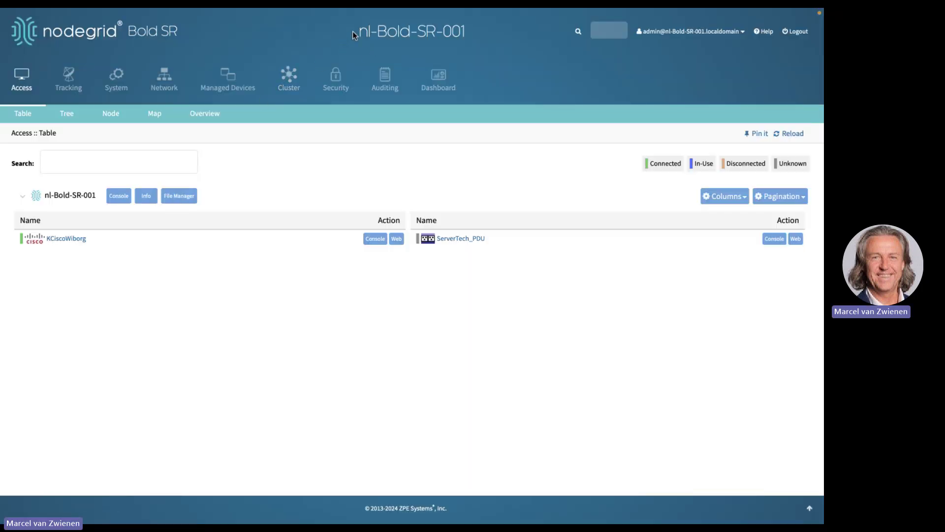
left_click(426, 62)
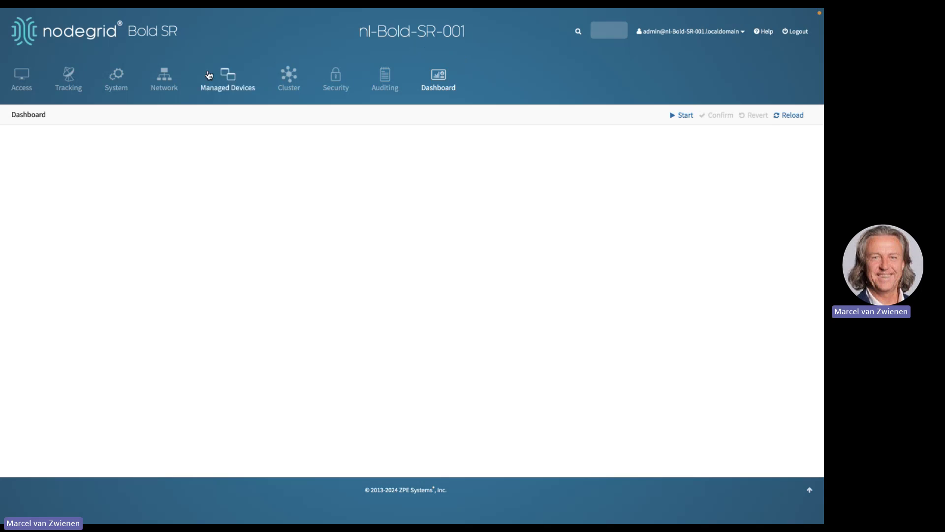
left_click(24, 80)
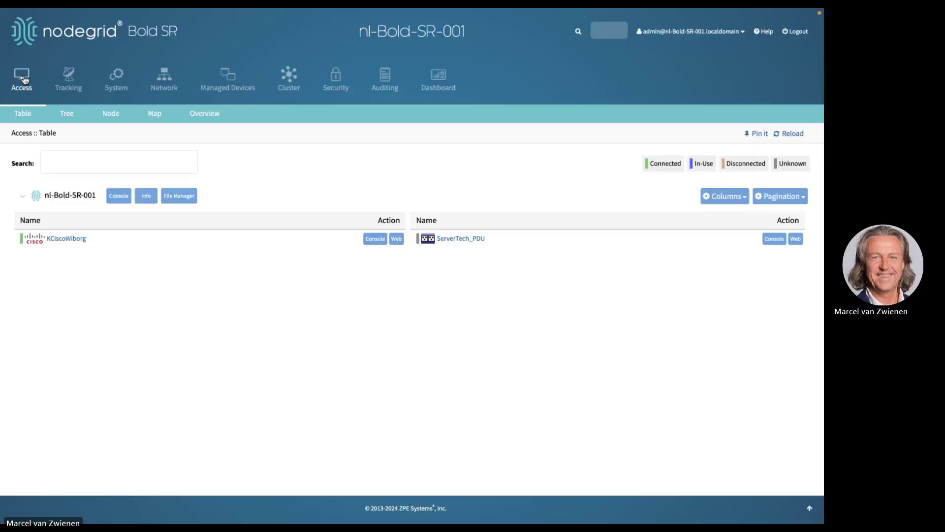
Log out of the Nodegrid device and return to the ZPE Cloud browser tab.
left_click(795, 31)
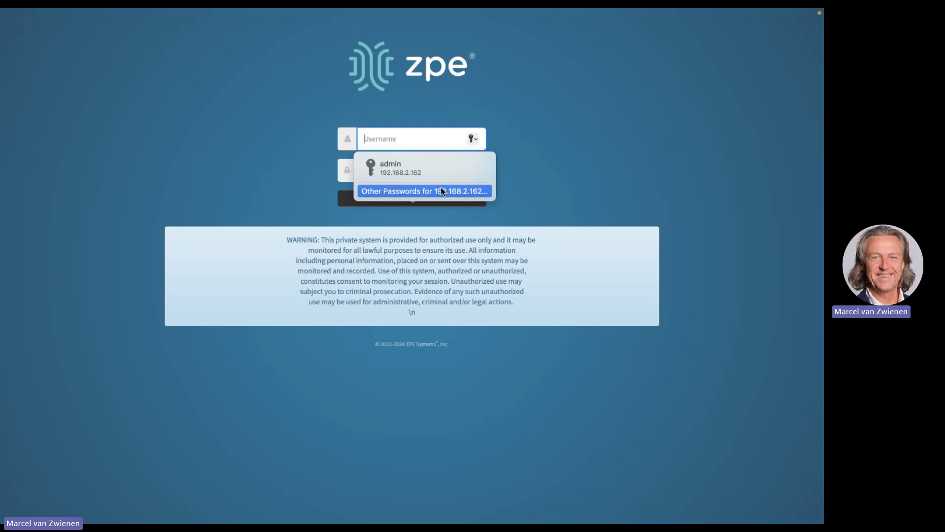
mouse_move(662, 11)
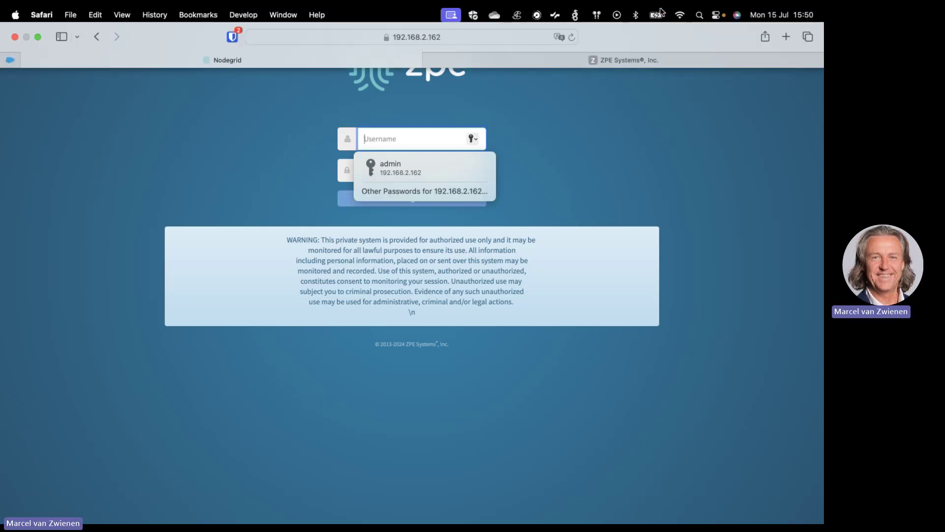
left_click(637, 59)
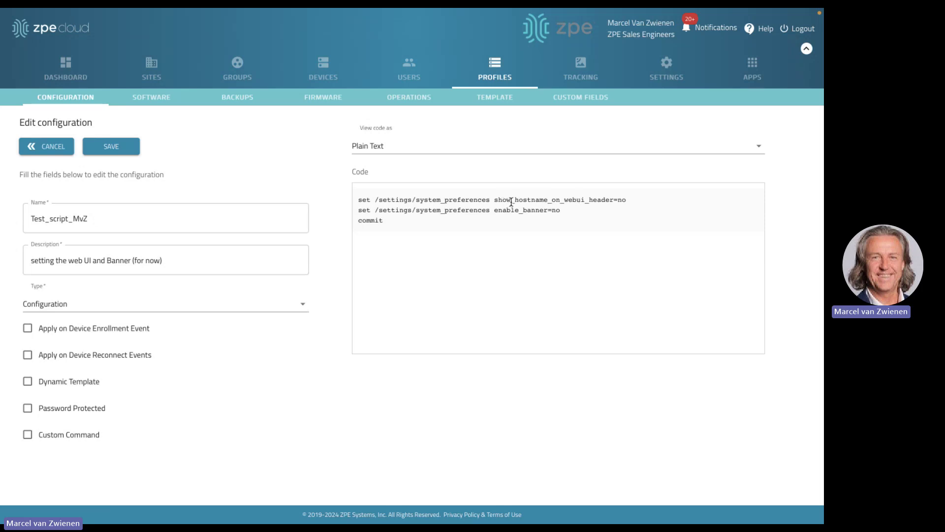
Leave the Test_script_MvZ edit unsaved and go to the Devices Enrolled list.
left_click_drag(631, 199, 620, 200)
left_click(50, 149)
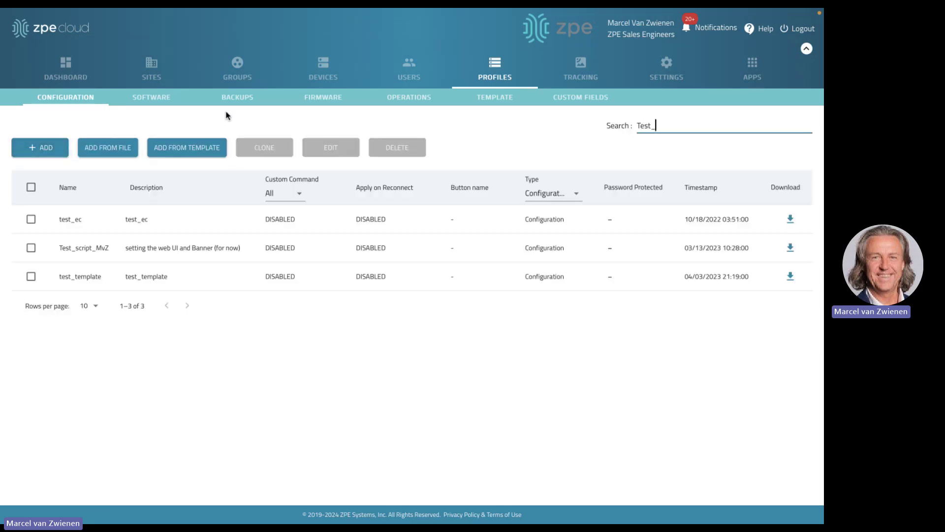
left_click(322, 66)
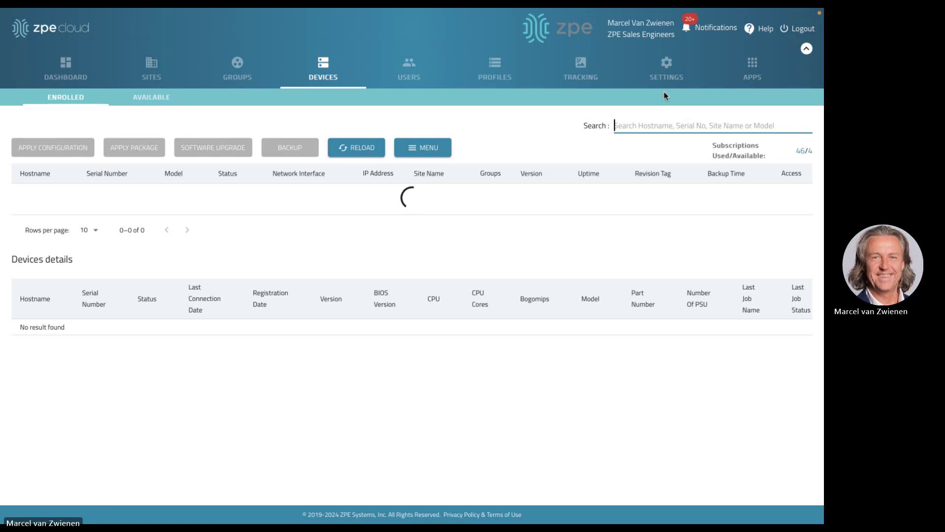
Apply the Test_script_MvZ configuration to device nl-Bold-SR-001 with the schedule set to Now.
type("ml")
key("BackSpace")
key("BackSpace")
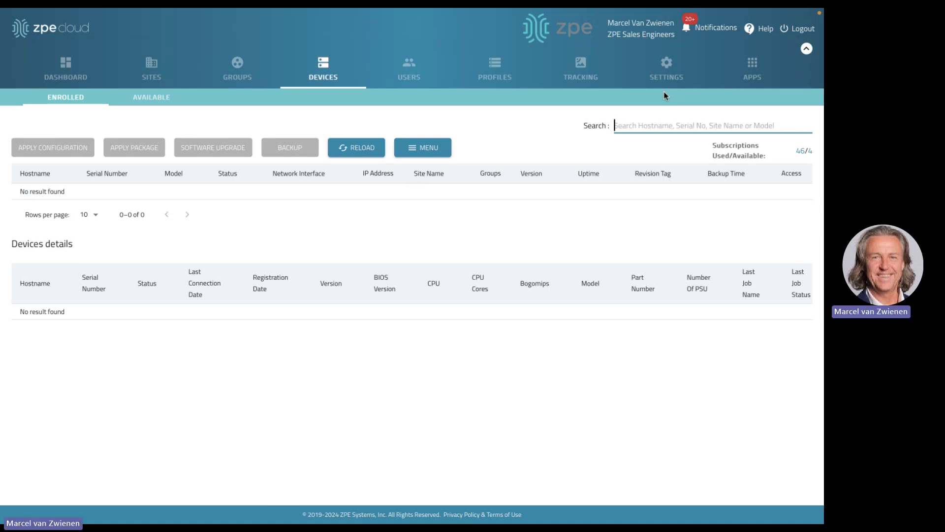
type("nl")
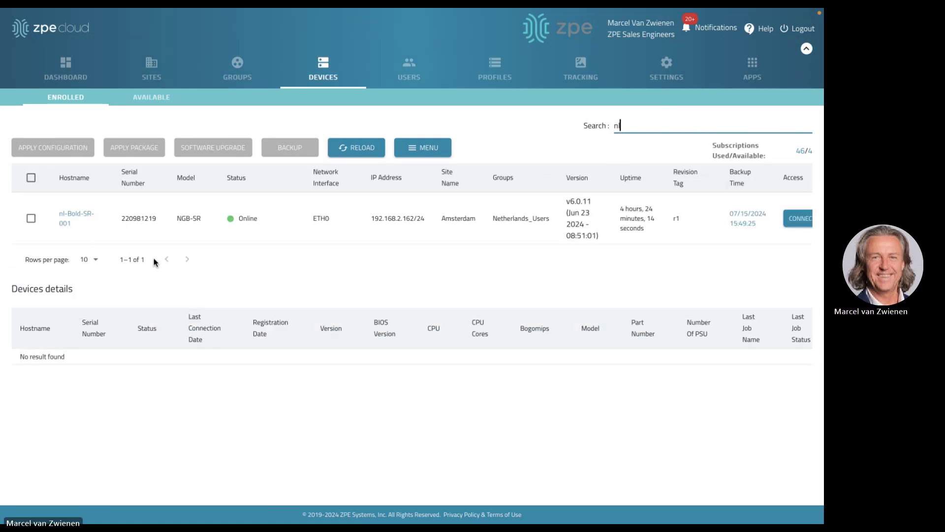
left_click(30, 218)
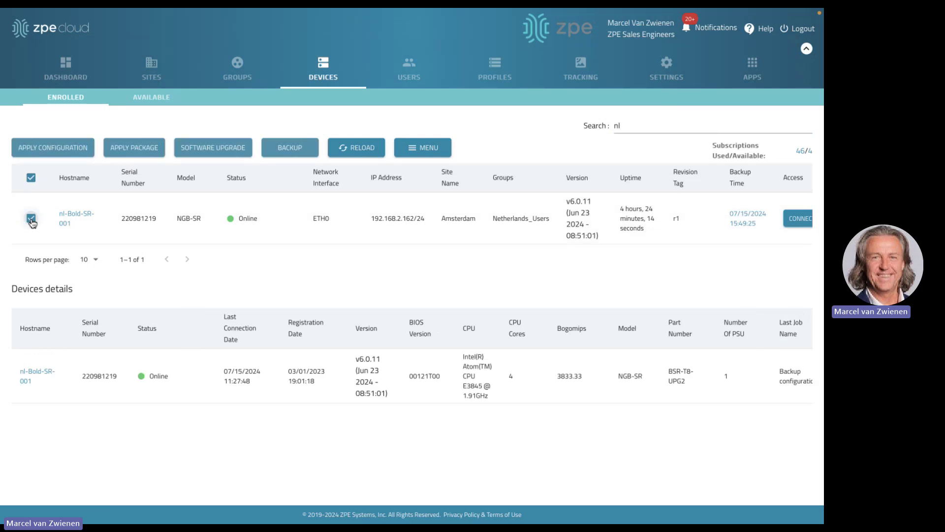
left_click(52, 148)
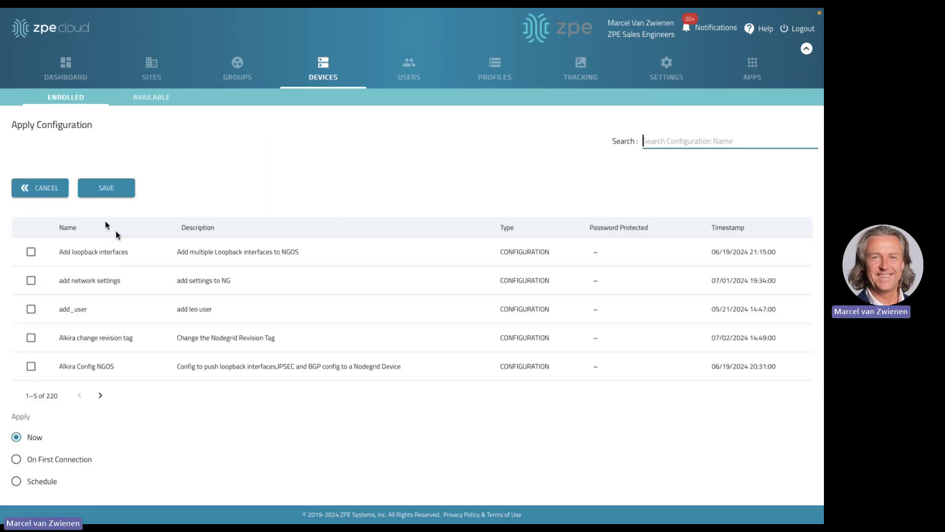
type("test_")
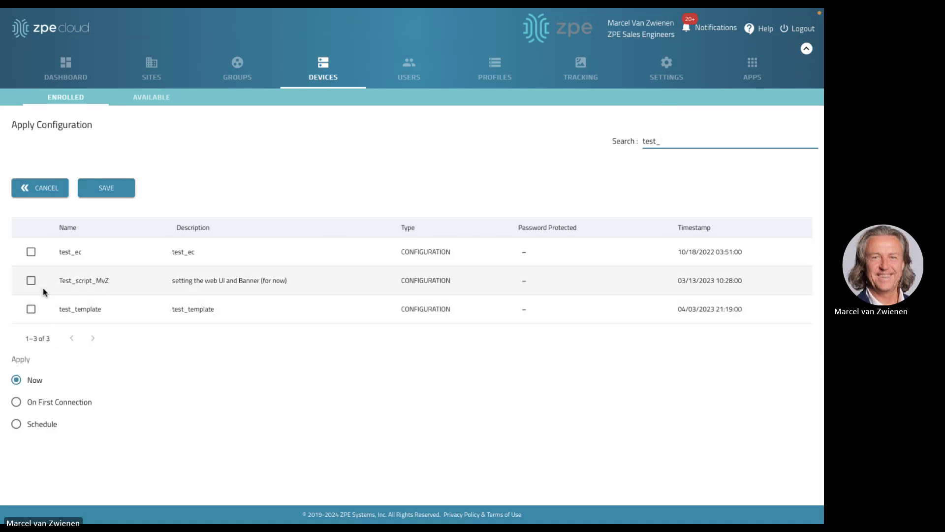
left_click(32, 282)
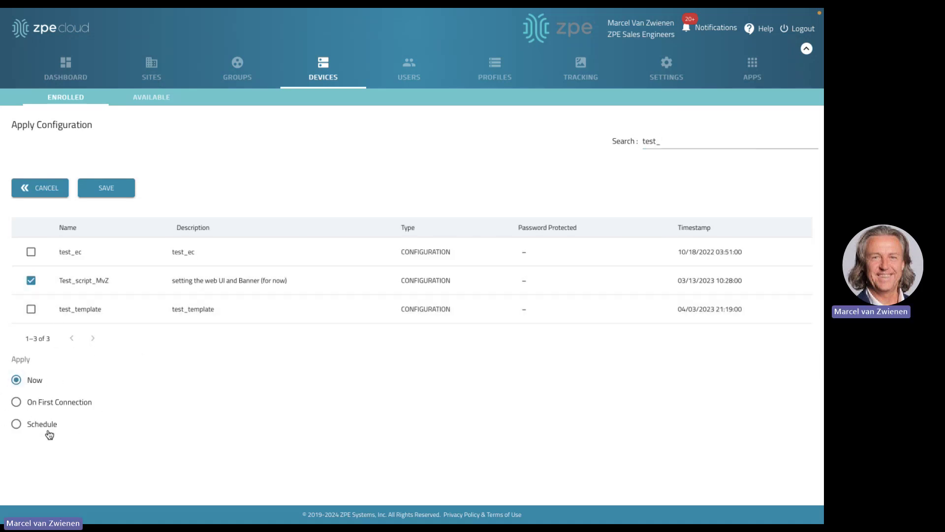
left_click(112, 195)
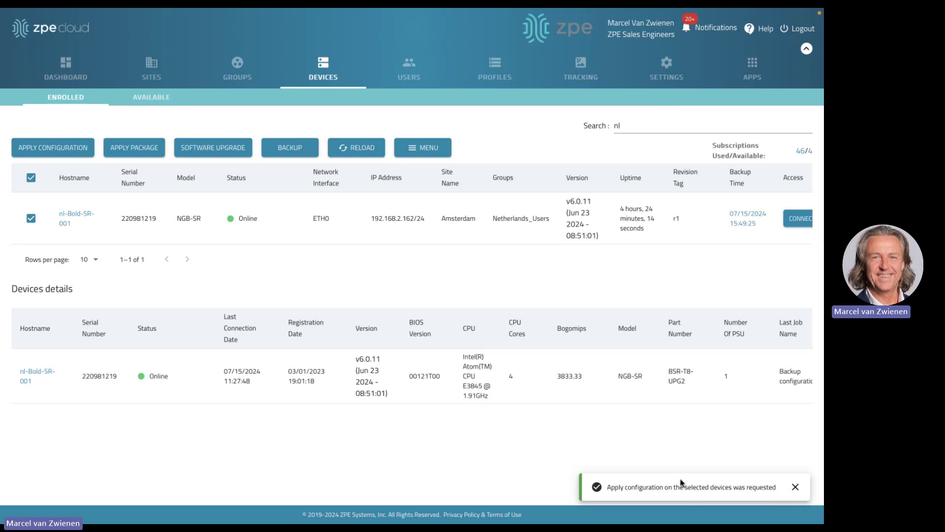
mouse_move(548, 10)
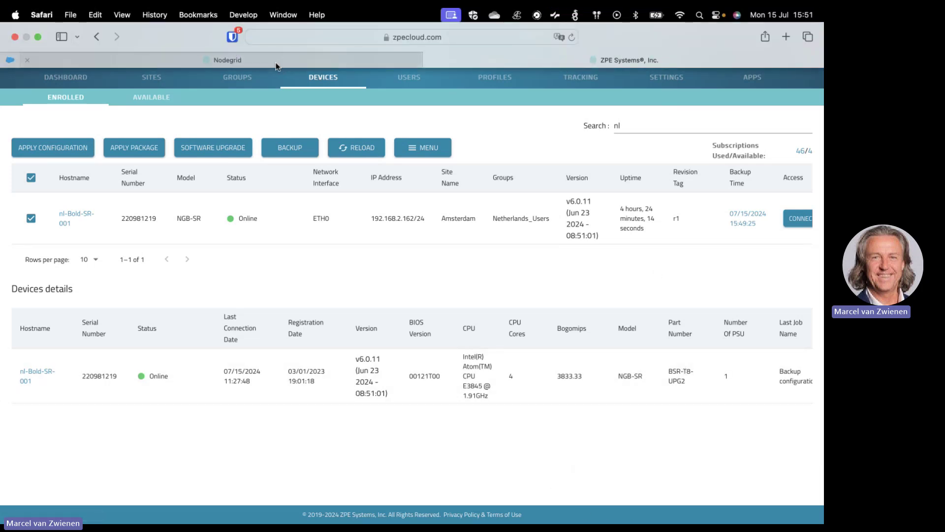
left_click(254, 59)
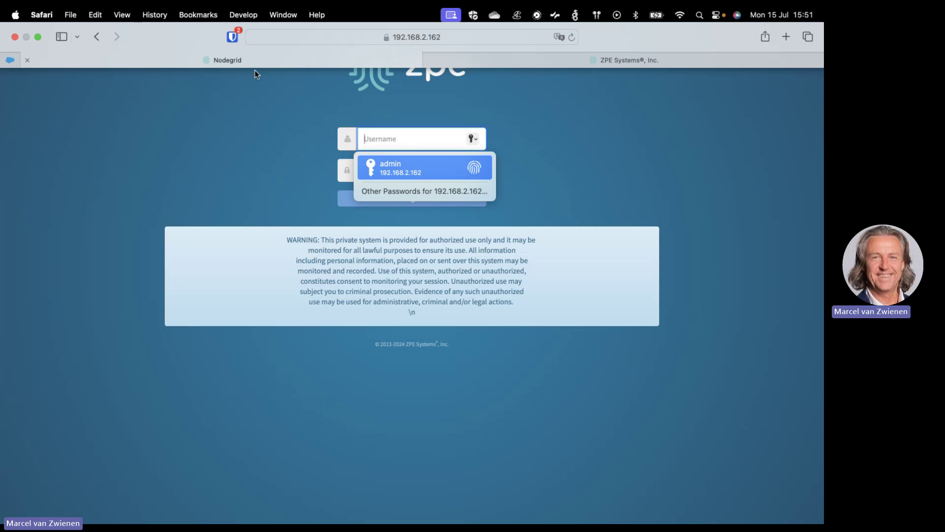
key("Return")
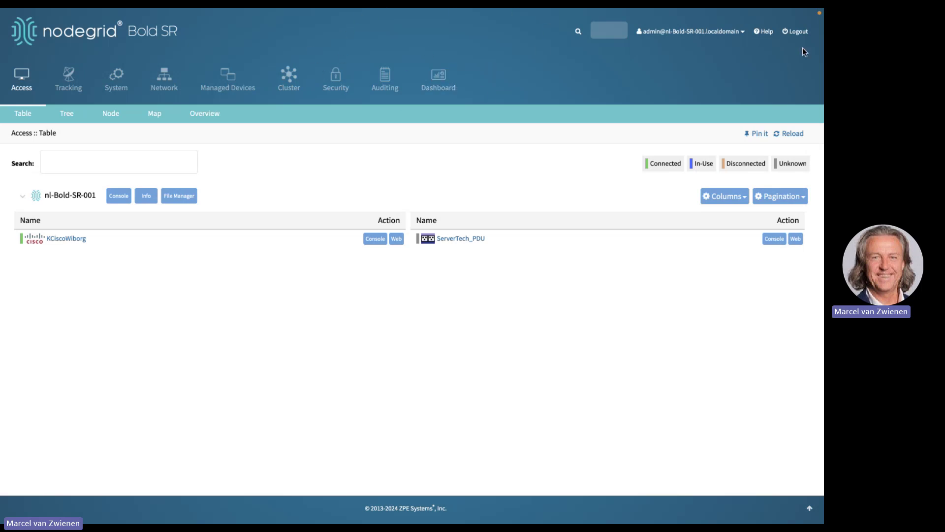
left_click(796, 31)
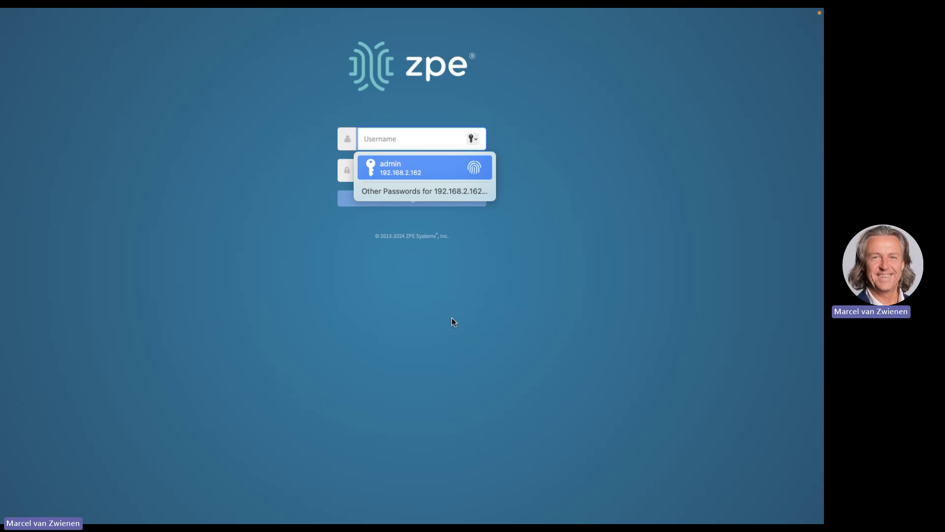
key("Return")
key("ctrl+Right")
key("ctrl+Left")
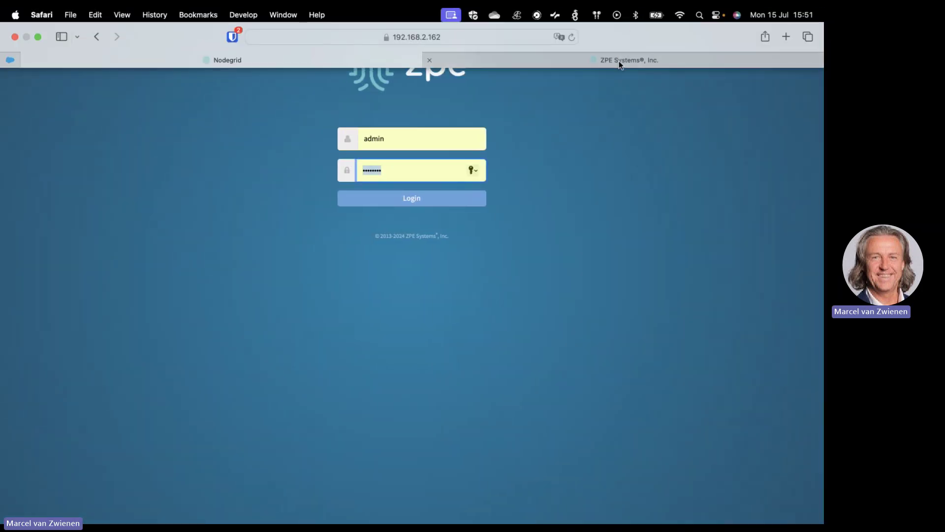
left_click(619, 60)
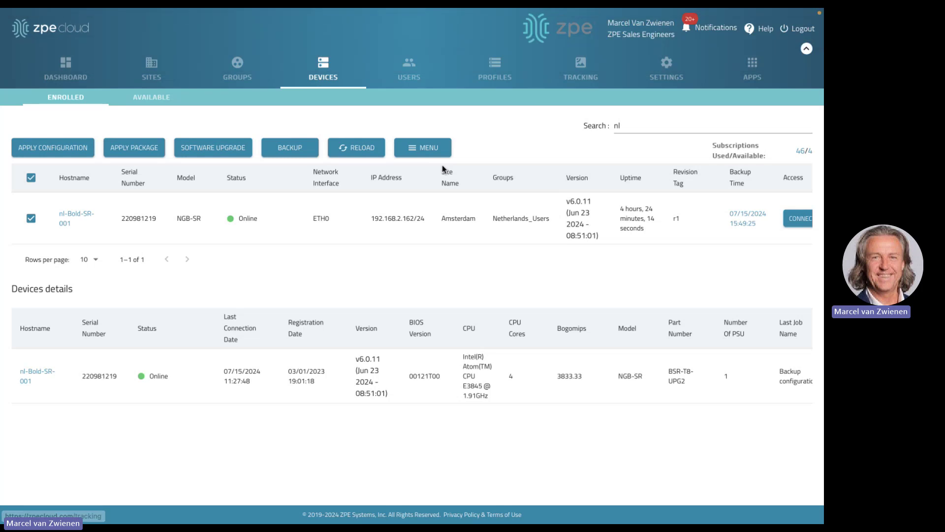
Review Profiles' Software and Backups lists, noting nl-Bold-SR-001's 3:49 PM backup, then Firmware.
left_click(492, 67)
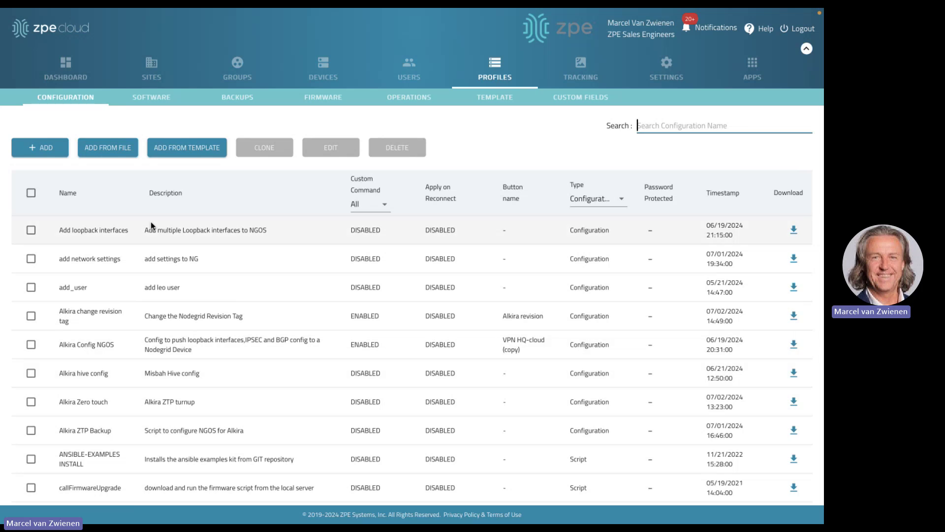
left_click(148, 98)
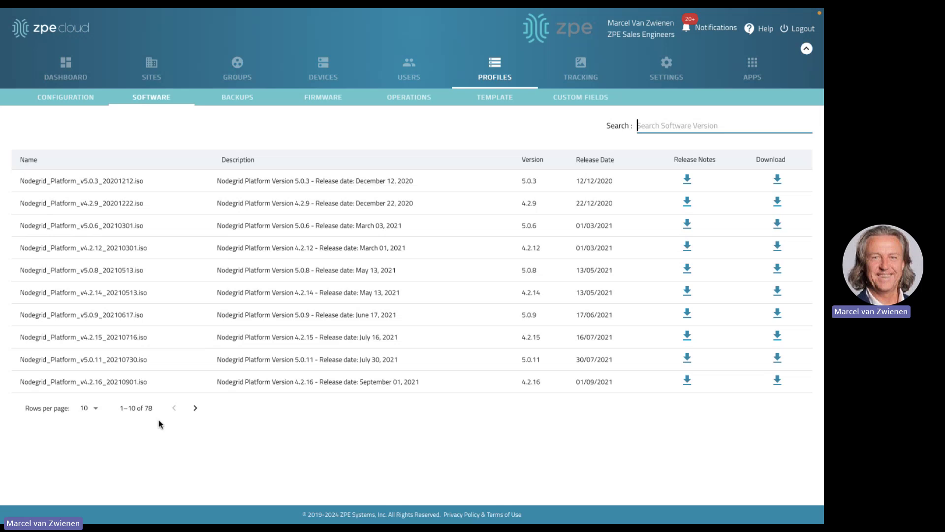
left_click(240, 96)
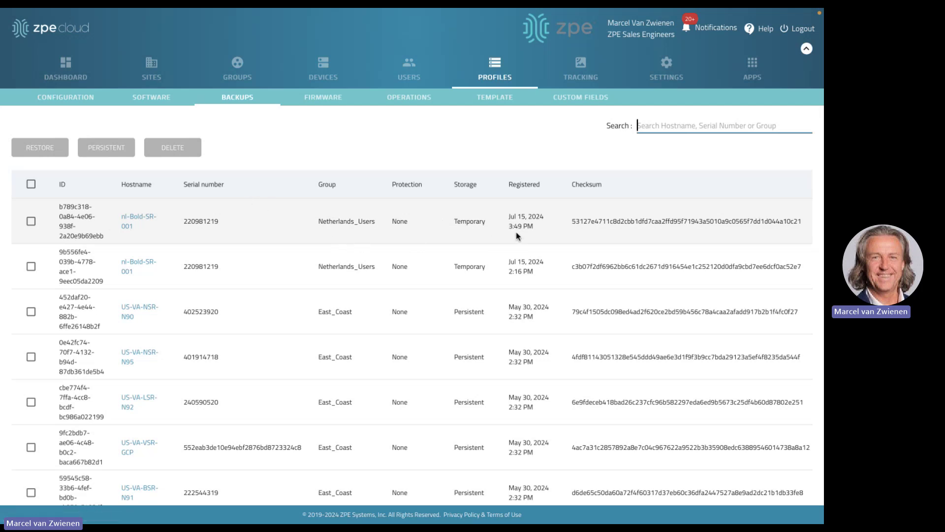
left_click_drag(539, 229, 506, 226)
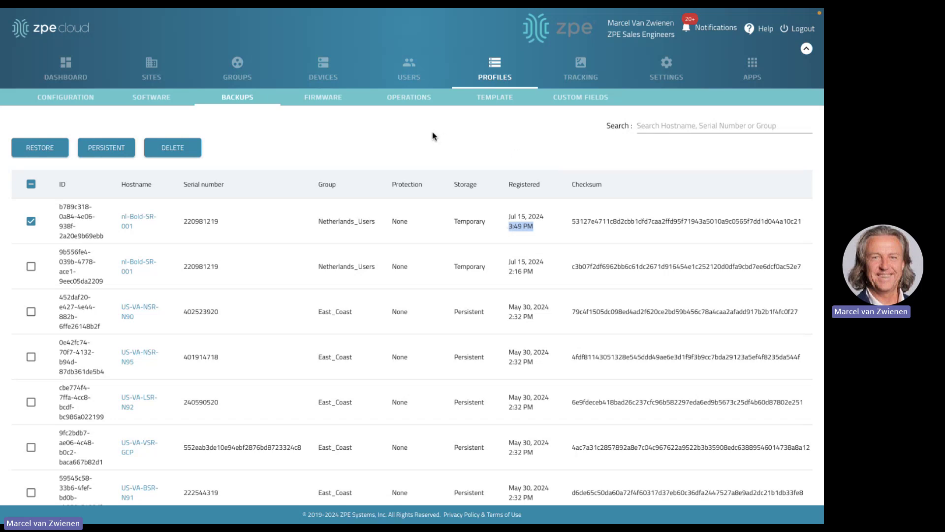
left_click(332, 106)
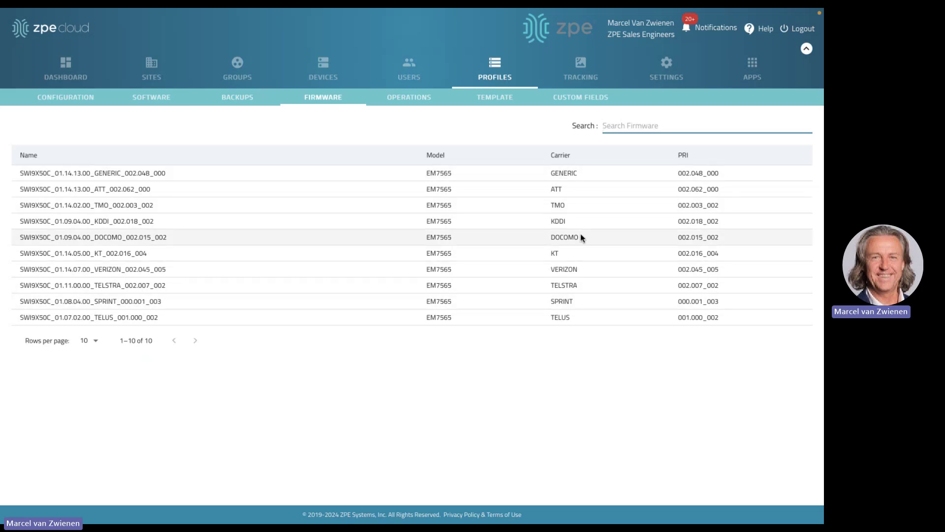
Look through Operations, Template and the 71 Custom Fields, then Tracking's two open sessions.
left_click(405, 102)
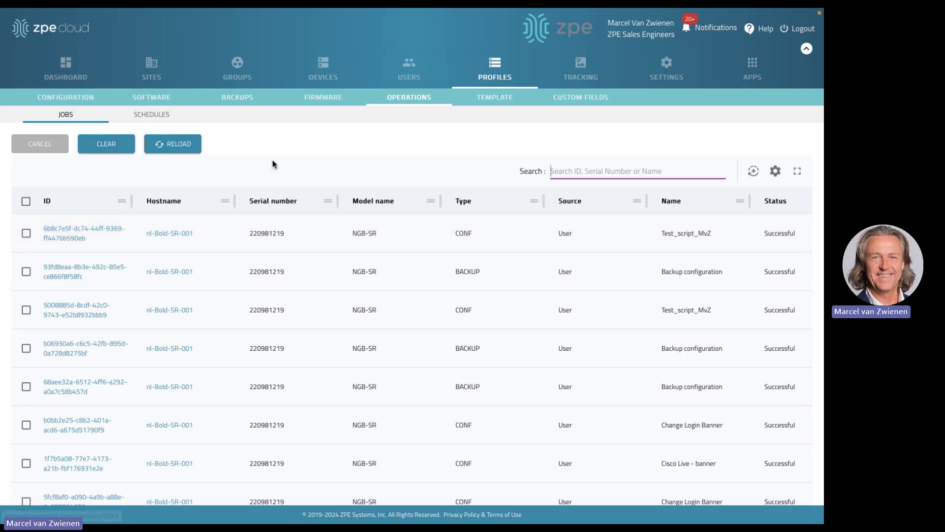
left_click(494, 101)
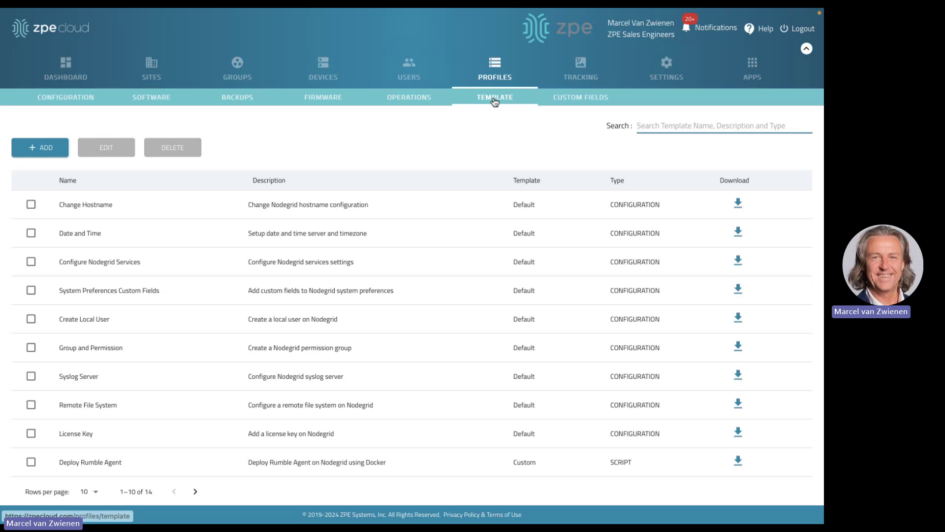
left_click(578, 100)
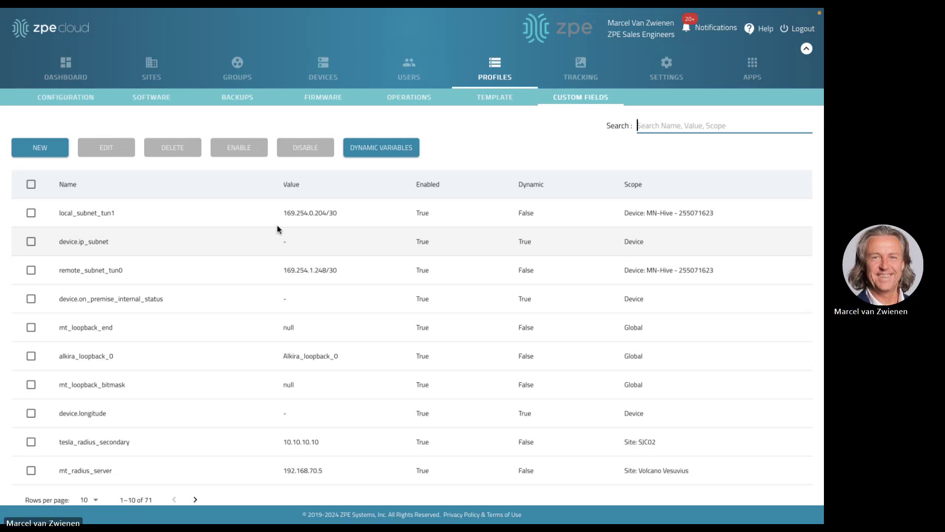
left_click(578, 70)
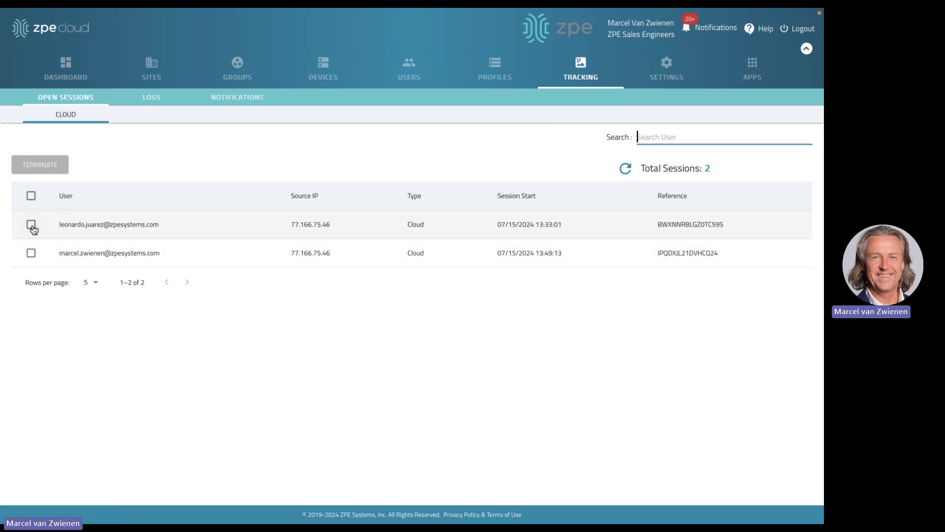
List nl-Bold-SR-001's device logs starting July 1, 2024, then show the 29 open notifications.
left_click(157, 98)
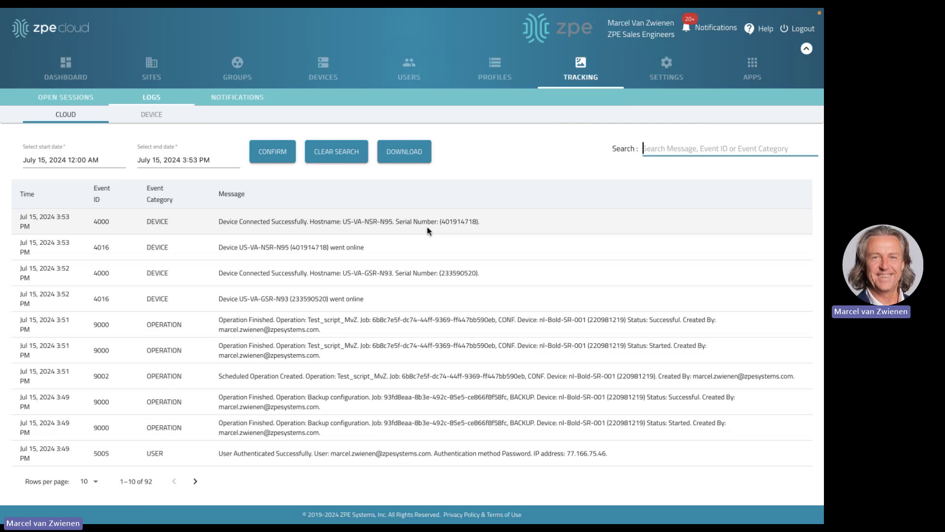
left_click(155, 121)
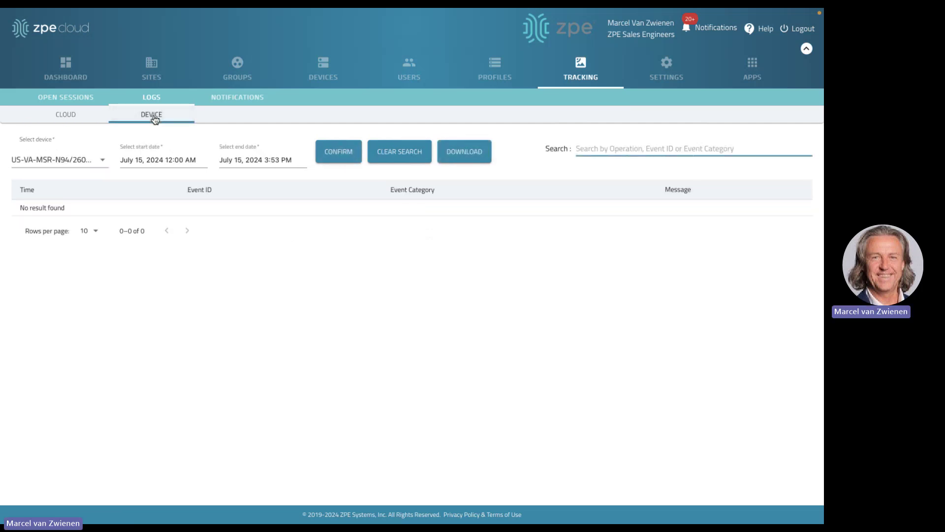
left_click(104, 162)
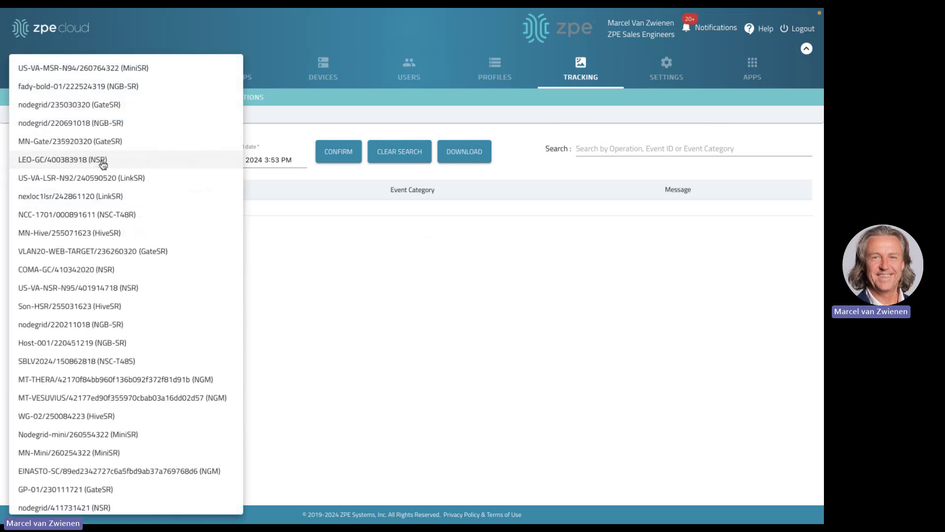
scroll(98, 374, "down", 8)
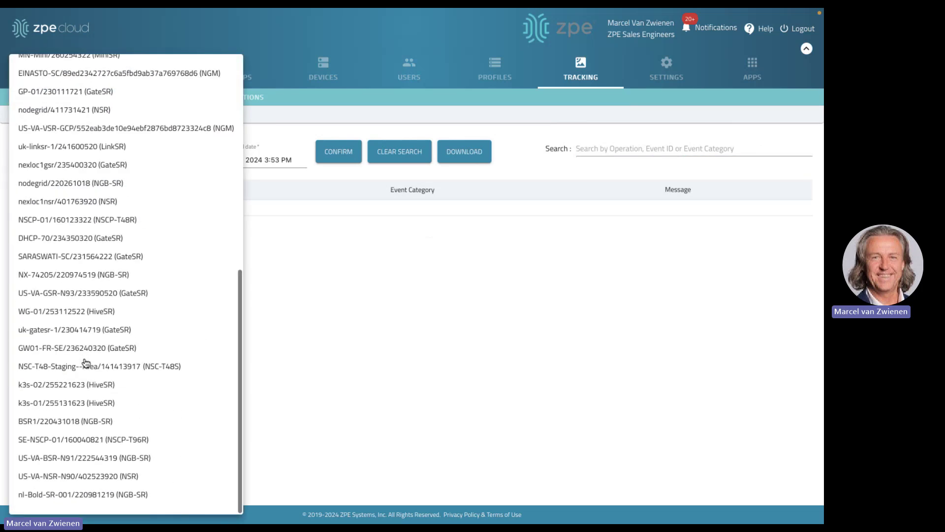
left_click(77, 500)
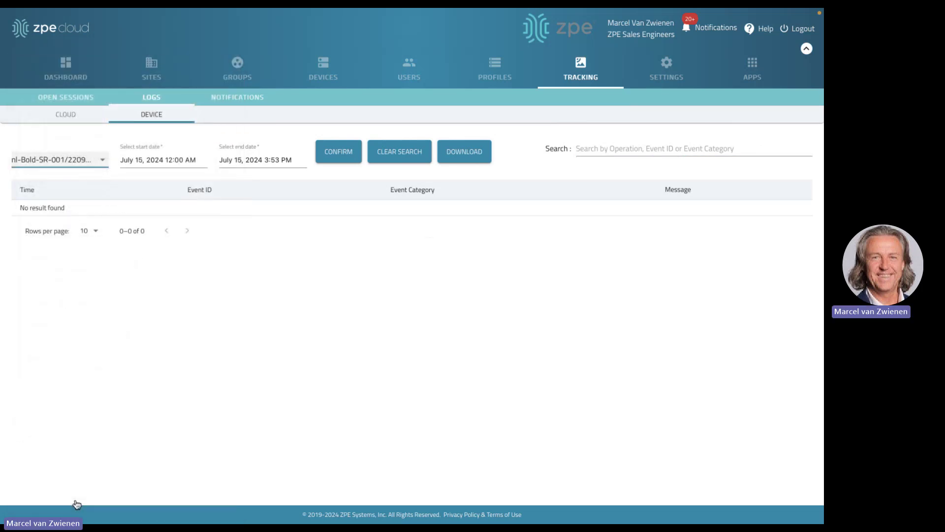
left_click(183, 160)
left_click(152, 224)
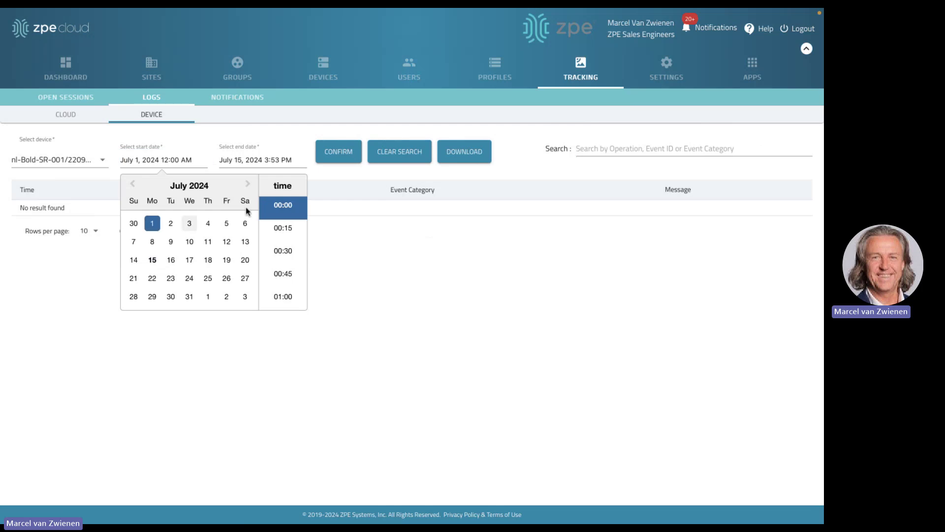
left_click(396, 222)
left_click(343, 160)
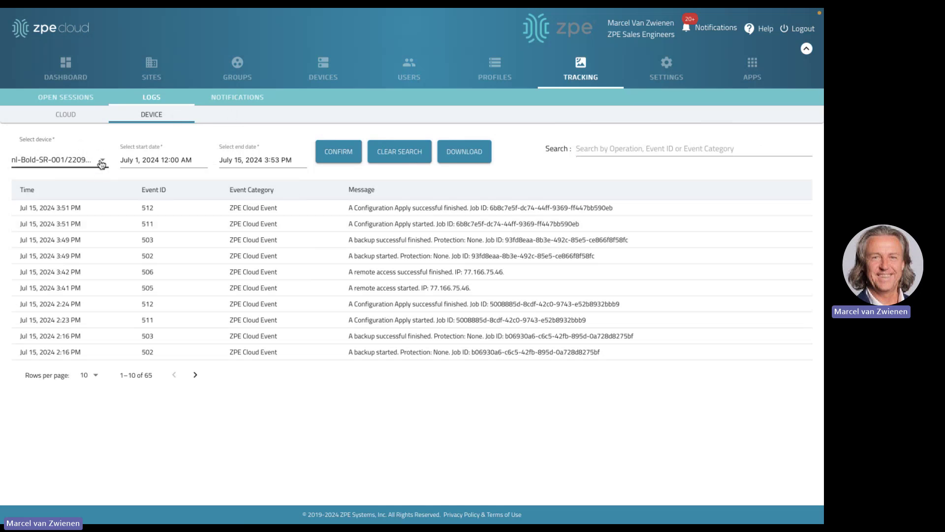
left_click(235, 103)
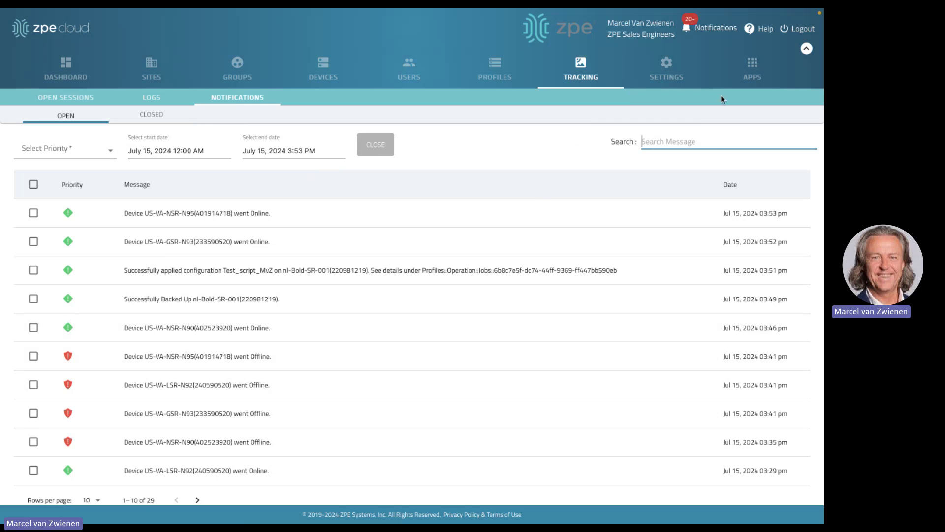
Check the recent notifications panel, then show the Enrollment settings with device enrollment enabled.
left_click(718, 28)
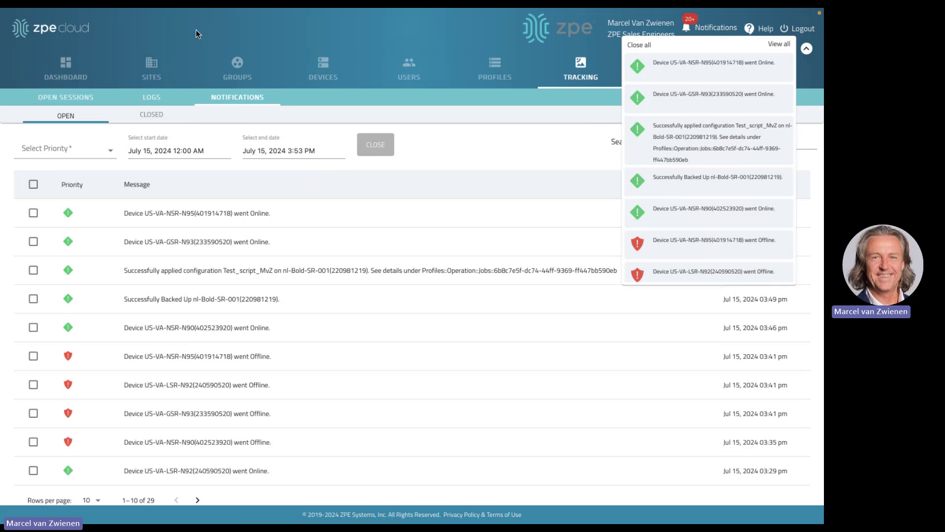
left_click(186, 35)
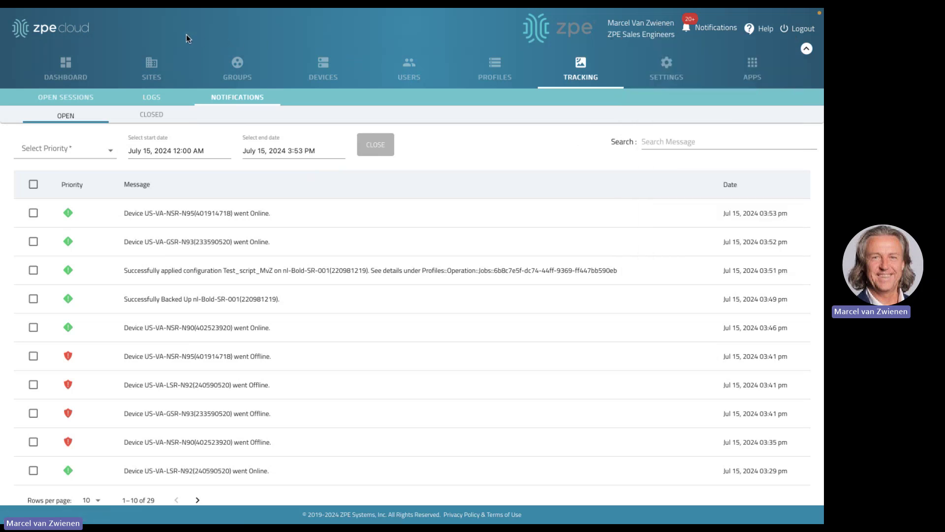
left_click(666, 73)
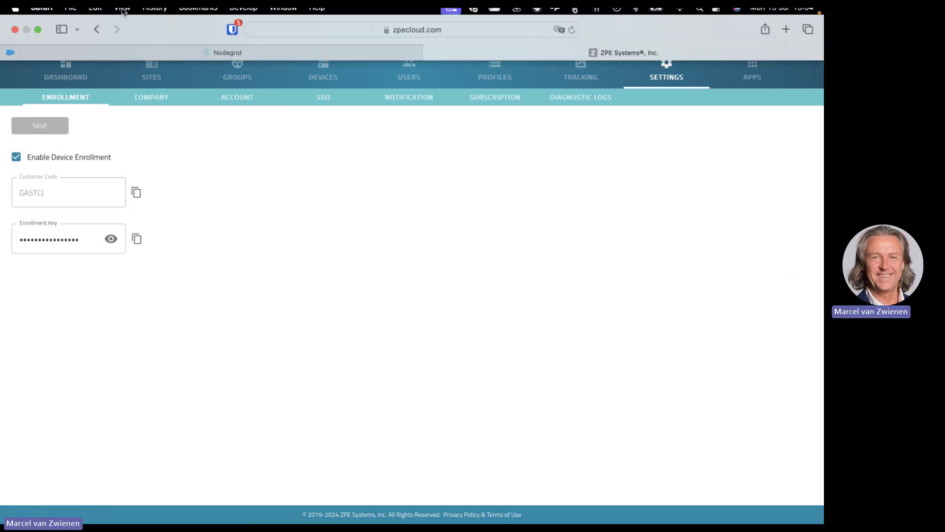
Log in to the Nodegrid device and open System > Toolkit > Cloud Enrollment.
left_click(154, 57)
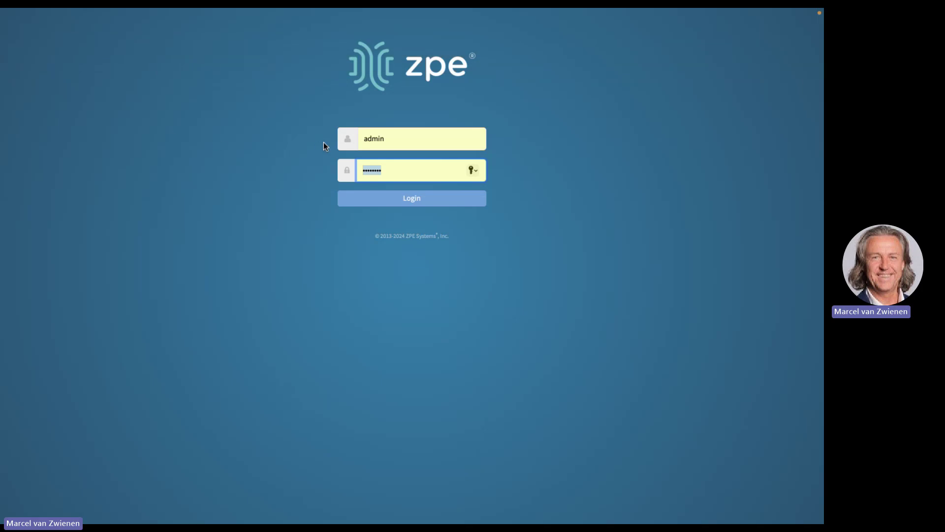
left_click(405, 201)
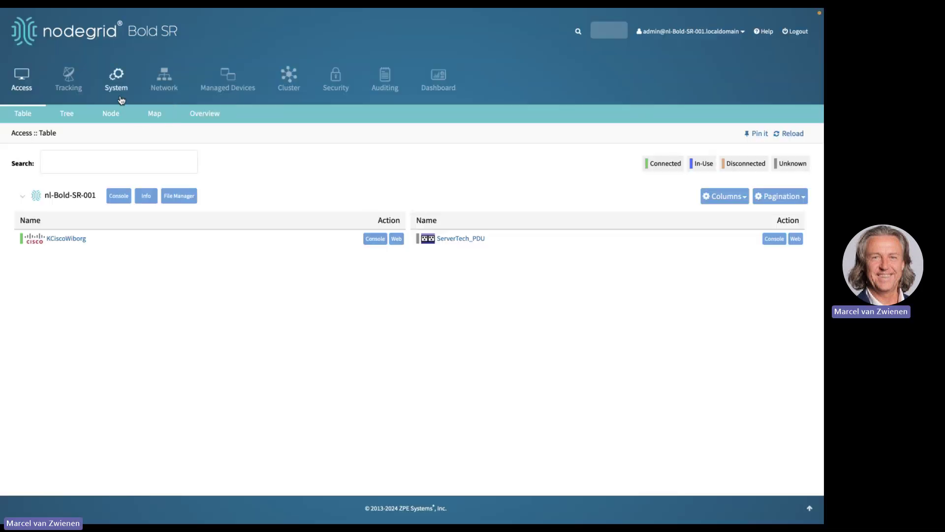
left_click(112, 86)
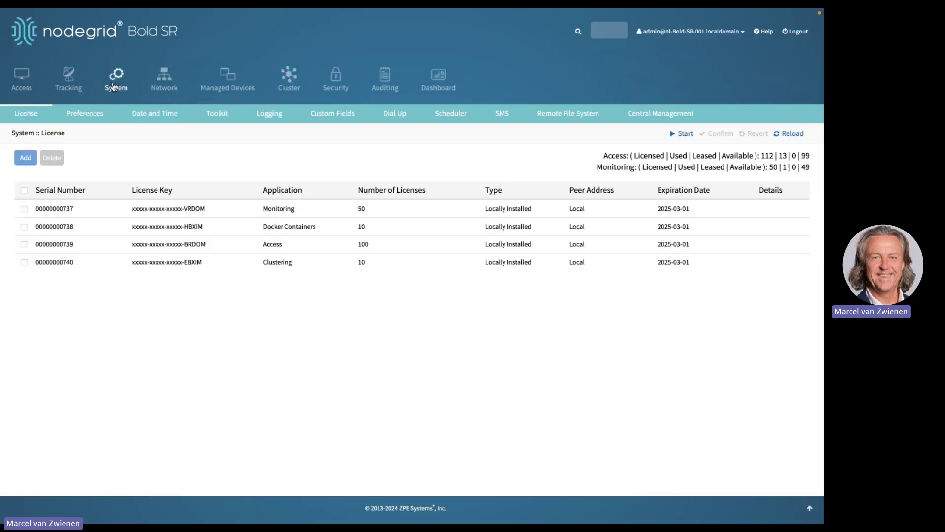
left_click(216, 121)
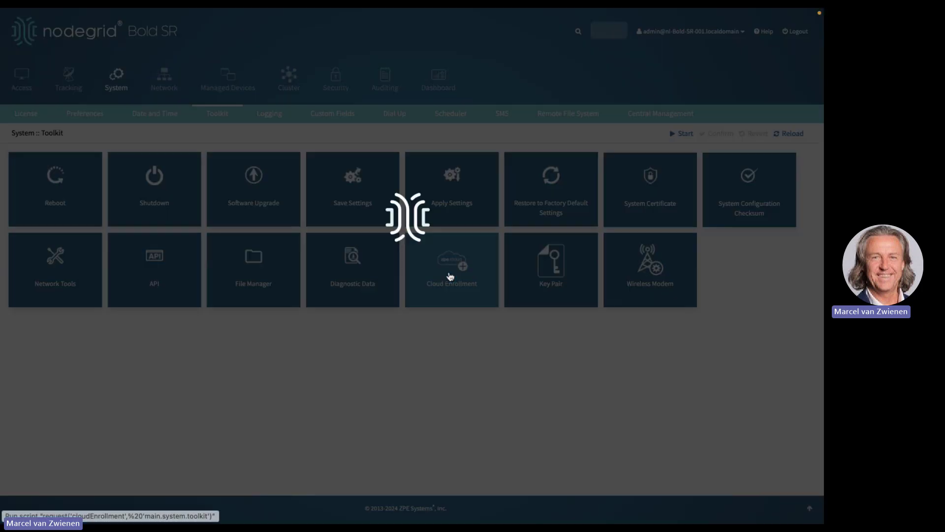
left_click(450, 276)
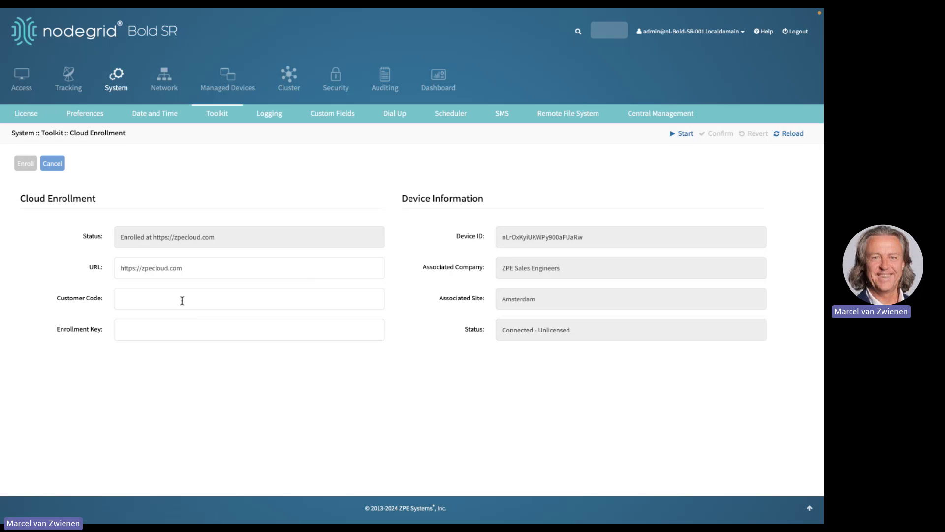
Review the Customer Code and Enrollment Key fields, then return to ZPE Cloud.
left_click(182, 300)
left_click(166, 331)
left_click(165, 303)
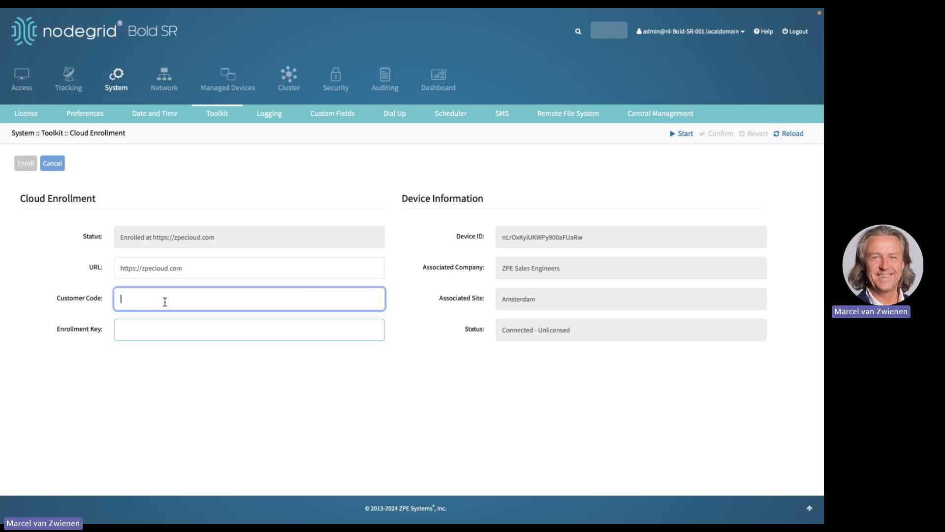
left_click(162, 329)
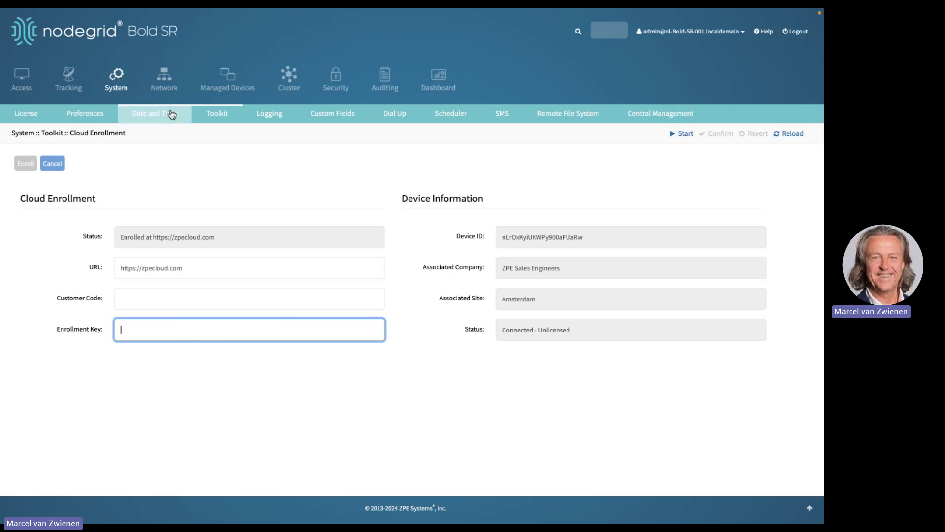
mouse_move(566, 10)
left_click(586, 60)
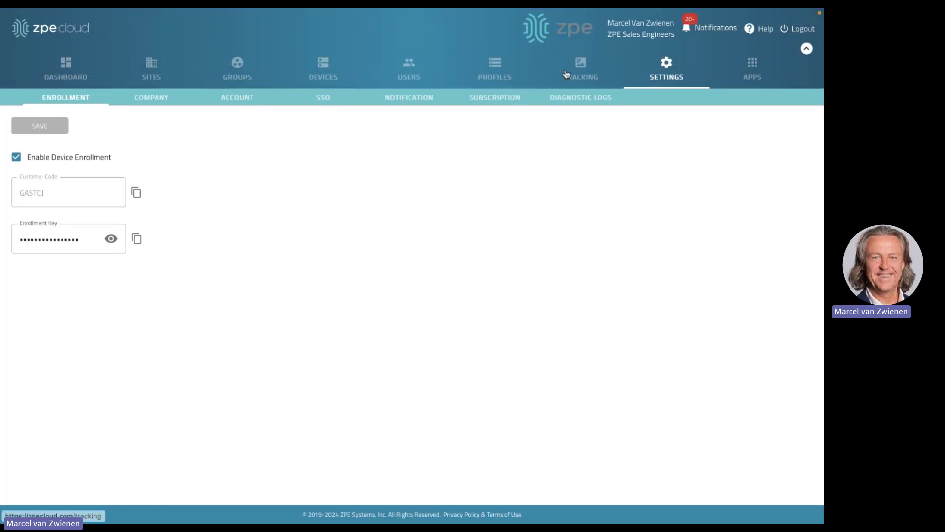
Search configuration profiles for 'test_', open Test_script_MvZ and tick Apply on Device Enrollment Event.
left_click(502, 72)
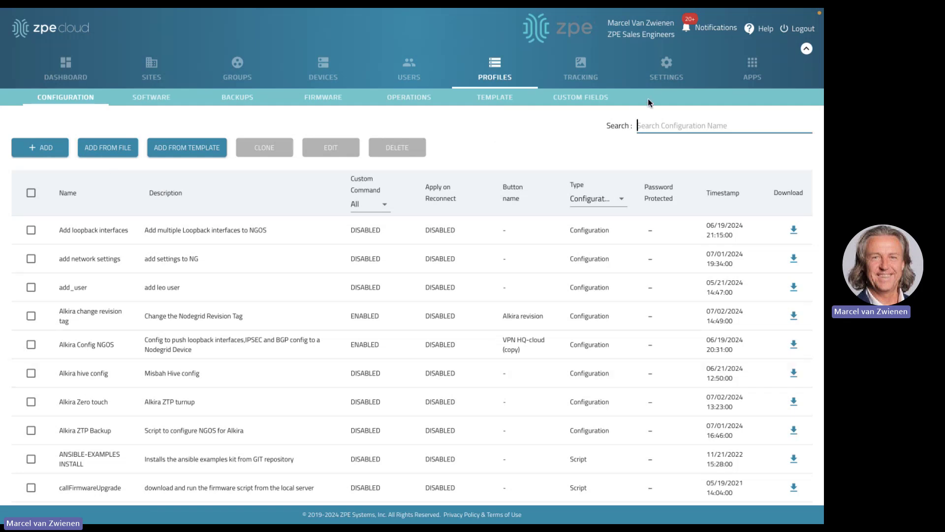
type("test")
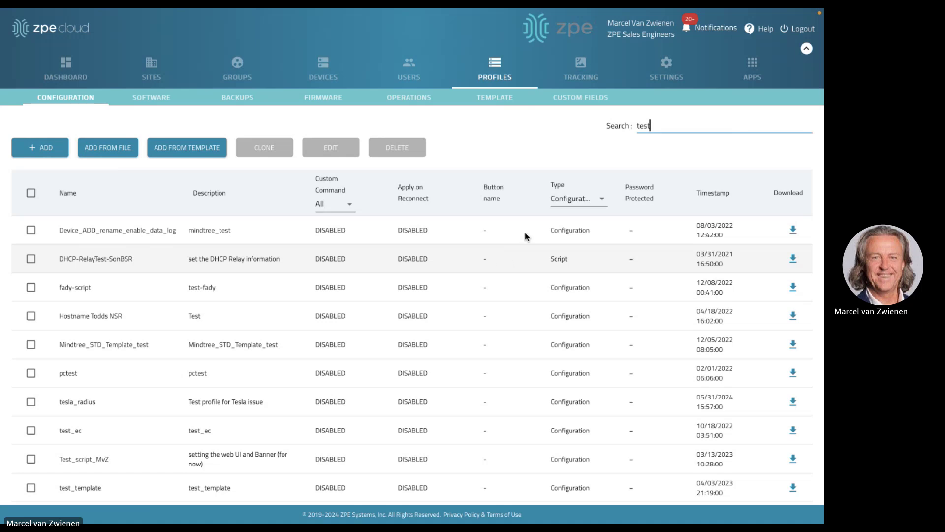
type("_")
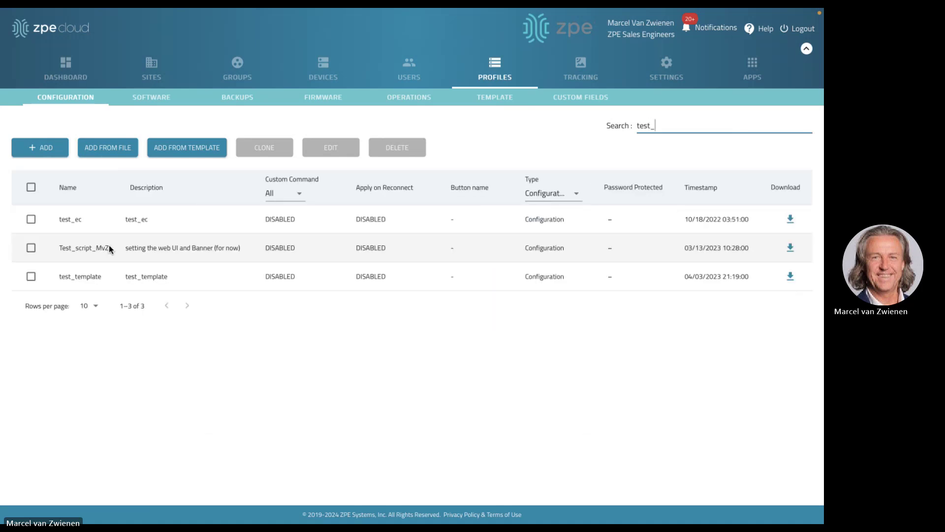
left_click(31, 248)
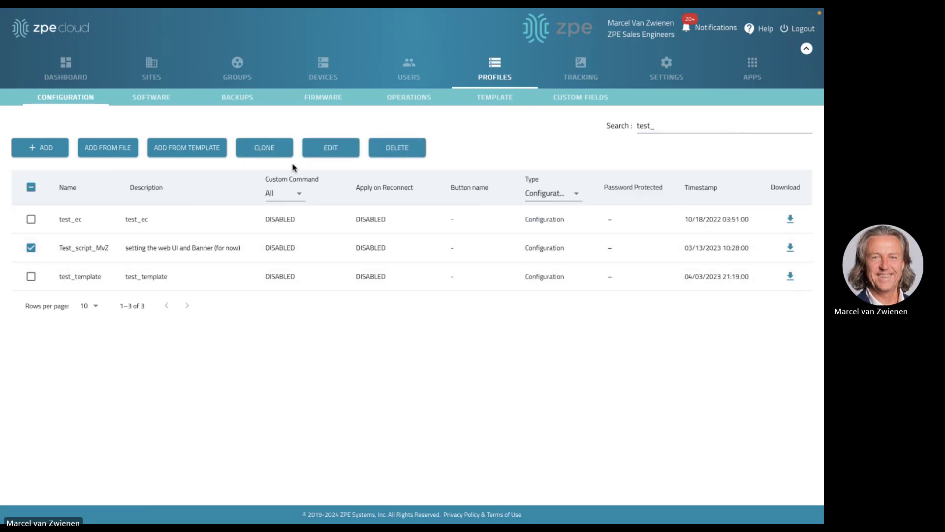
left_click(320, 155)
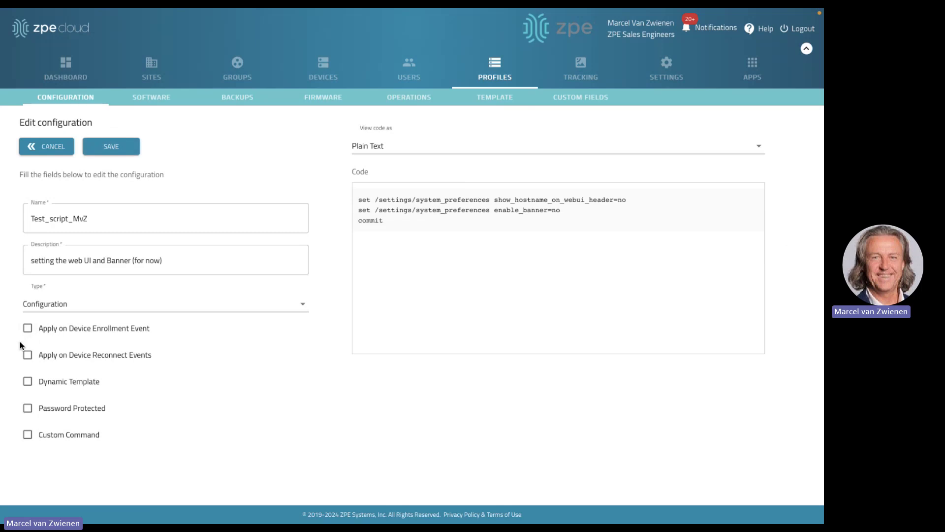
left_click(28, 328)
Discard the profile edits and review the open tracking sessions.
left_click(53, 146)
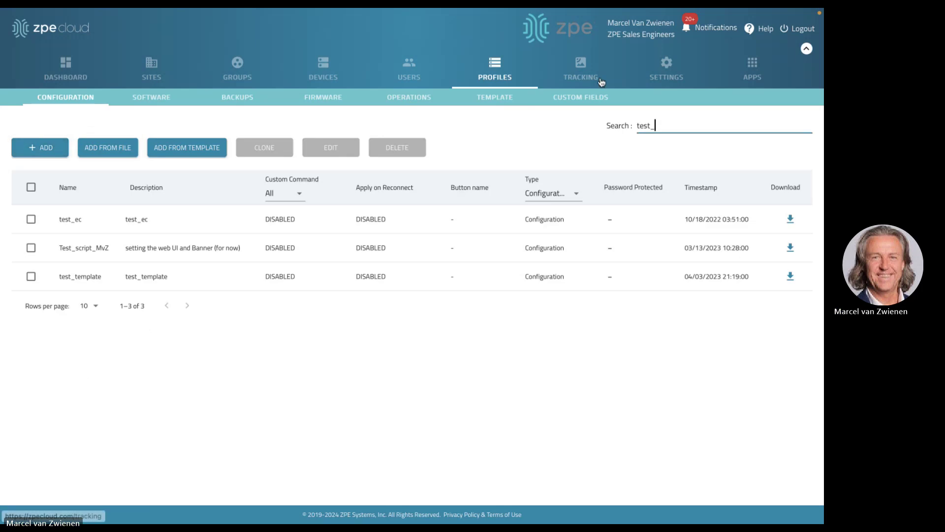
left_click(581, 69)
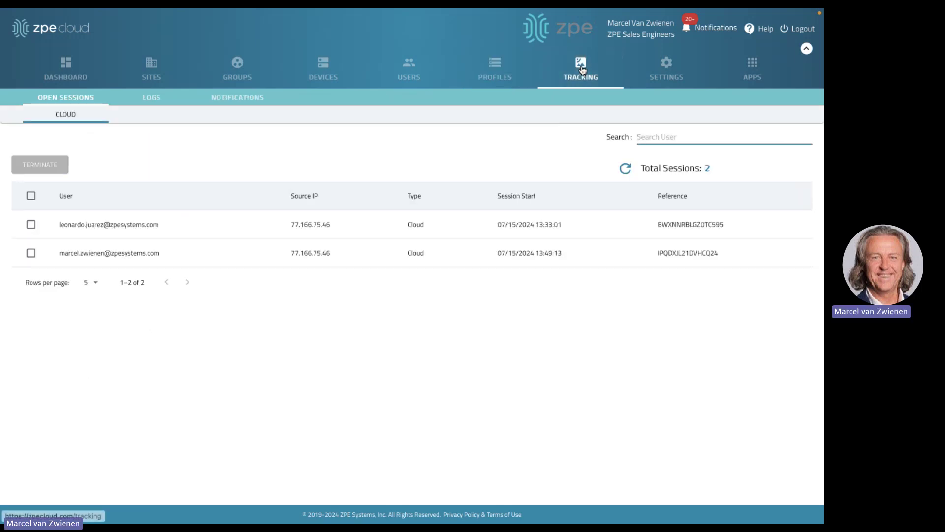
left_click(663, 77)
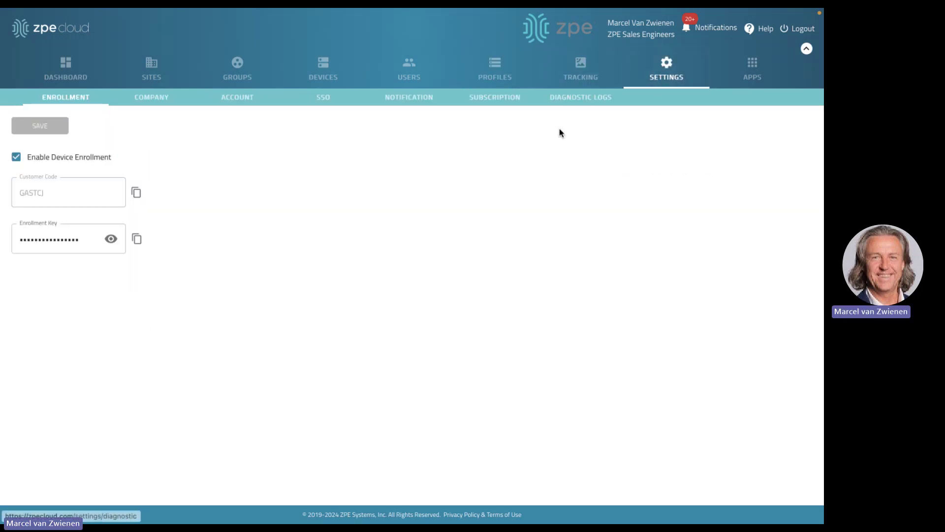
Review the Company and Account settings, then the SSO providers adfs and MockSAML-test.
left_click(149, 94)
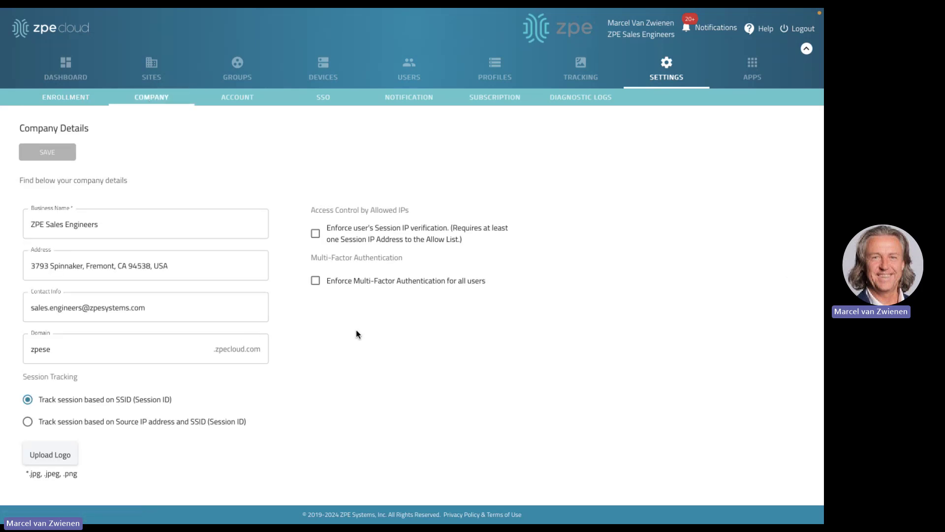
left_click(238, 98)
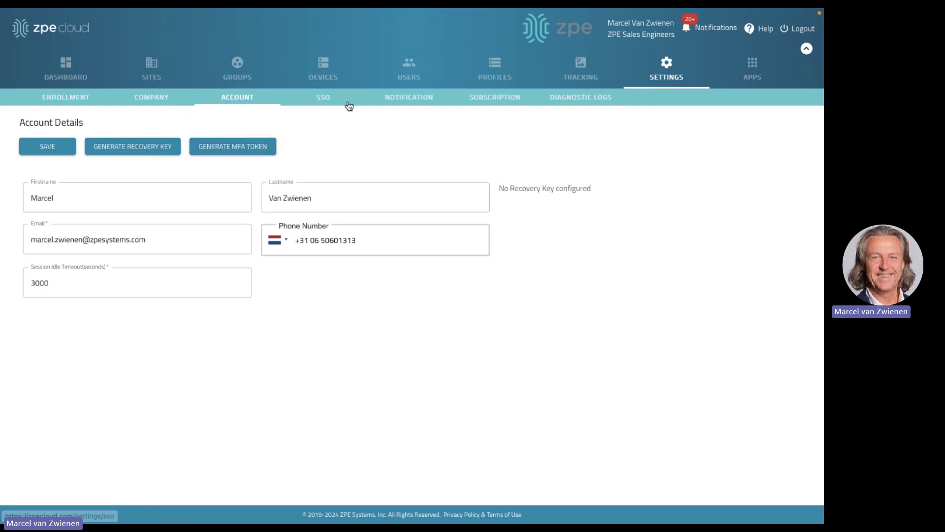
left_click(325, 99)
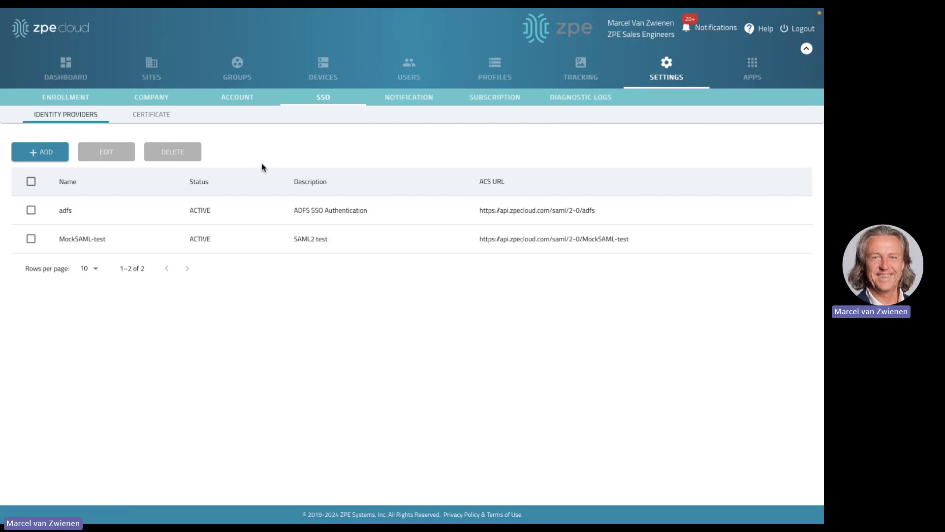
Review the Notification, Subscription and Diagnostic Logs settings, then list the six active apps.
left_click(402, 99)
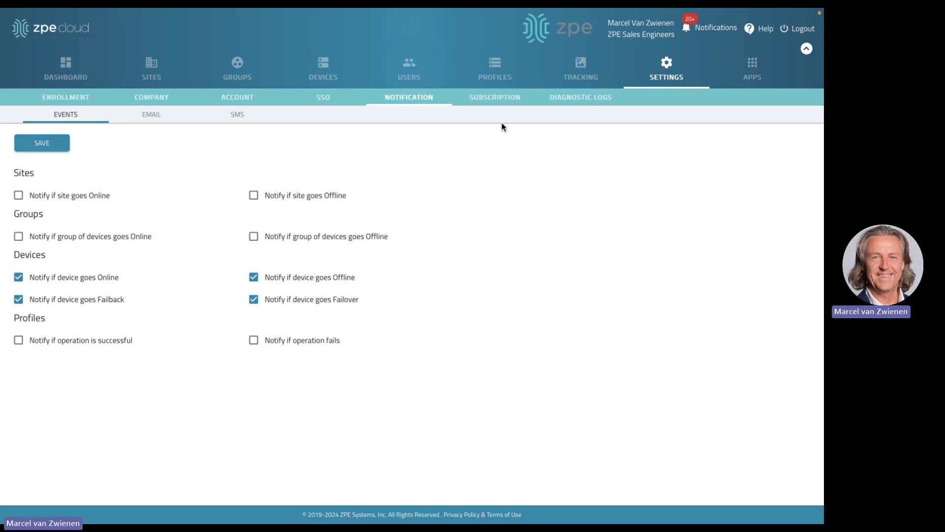
left_click(495, 97)
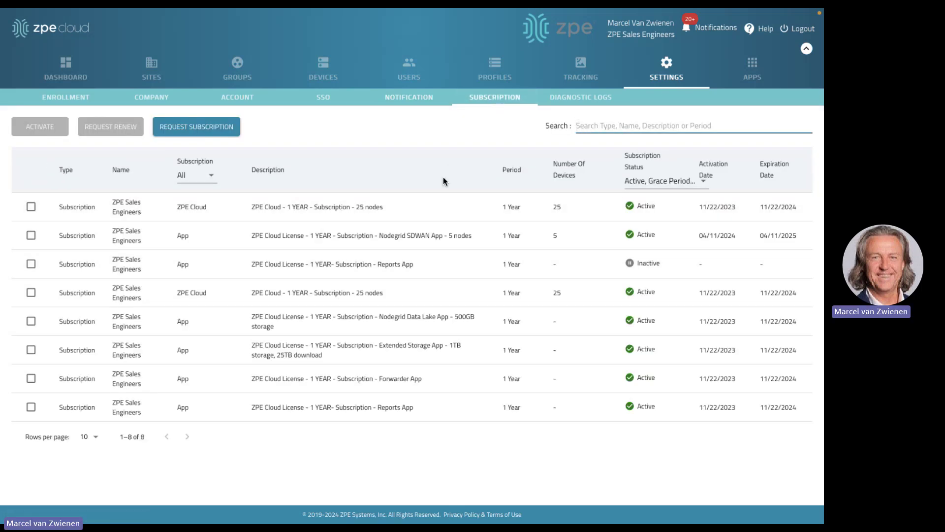
left_click(575, 99)
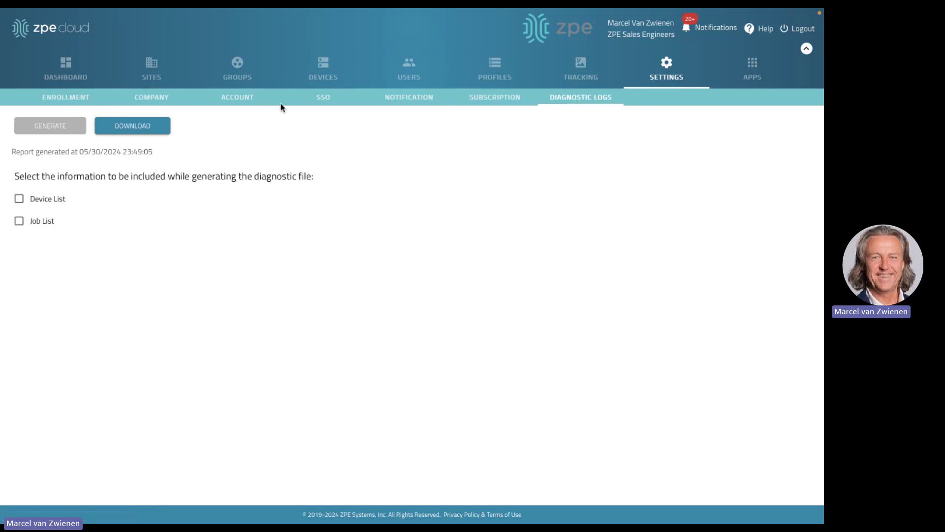
left_click(755, 69)
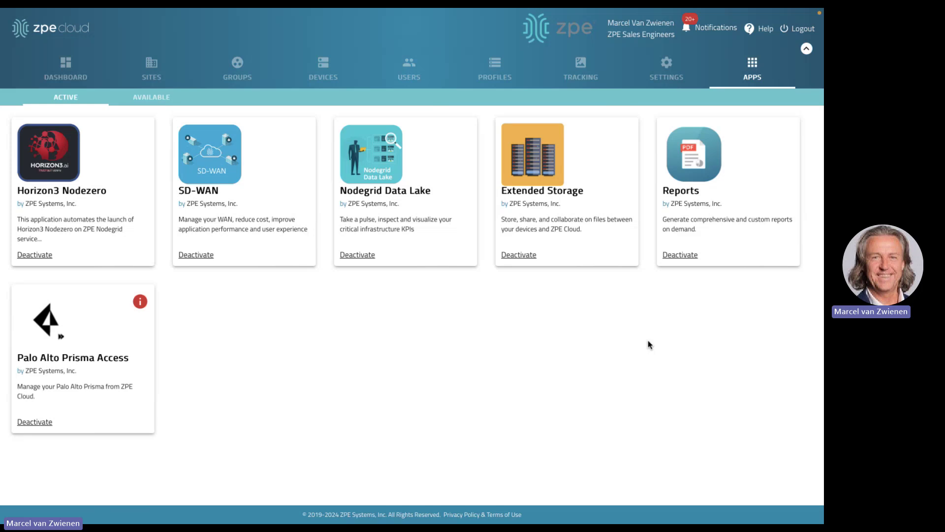
Run the List of Enrolled Devices report (46 devices) in Reports, then close it.
left_click(699, 175)
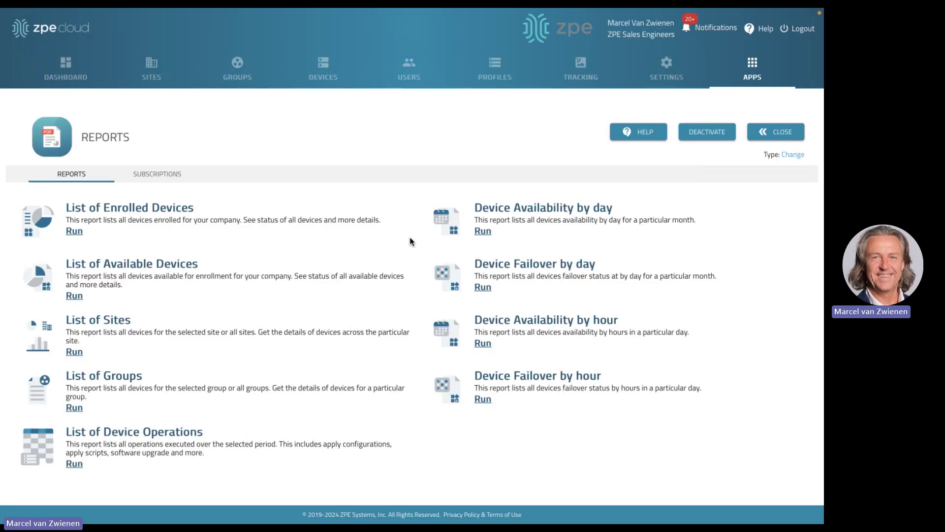
left_click(77, 232)
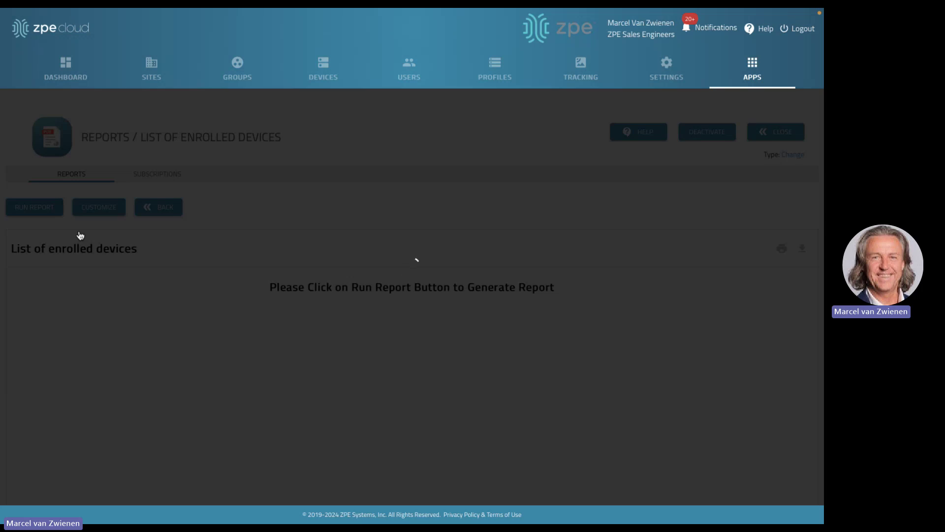
left_click(35, 207)
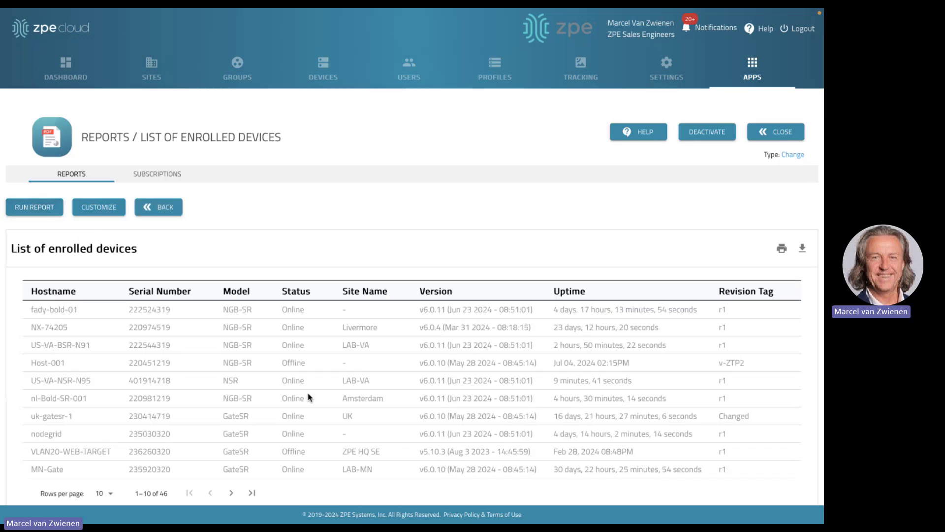
scroll(363, 436, "down", 1)
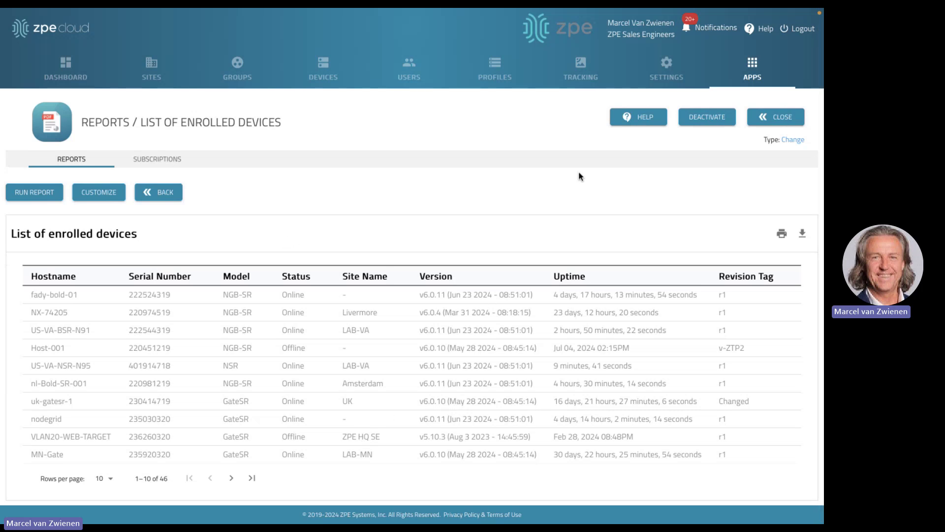
left_click(783, 119)
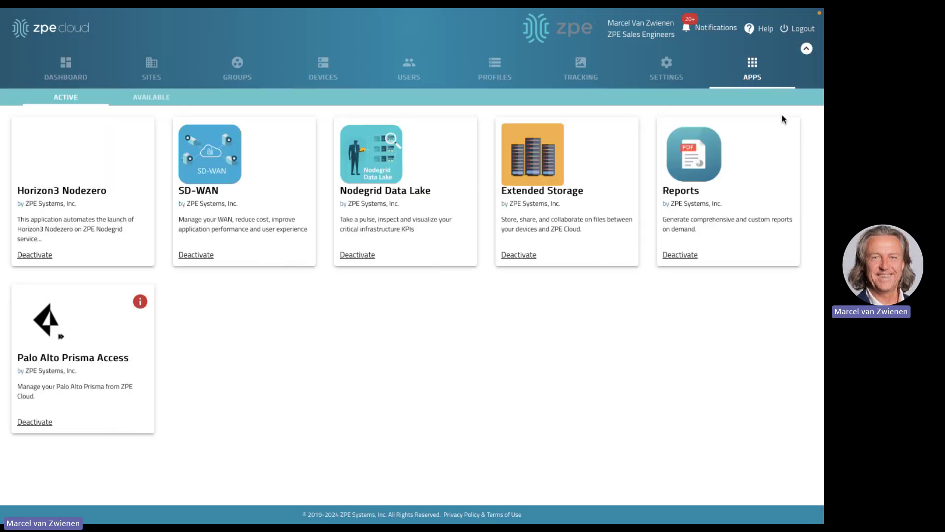
Browse Extended Storage's firmware and Shared files folders, then return to the enrollment settings.
left_click(531, 170)
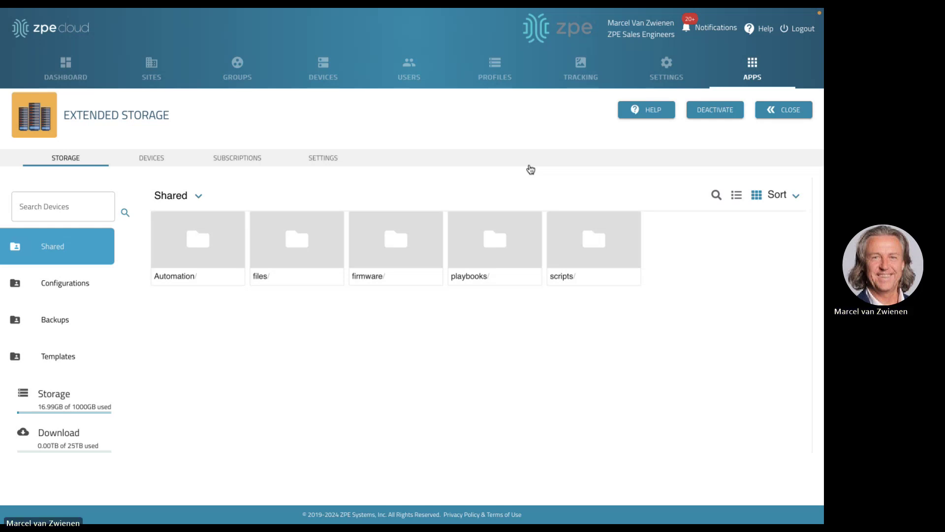
double_click(395, 242)
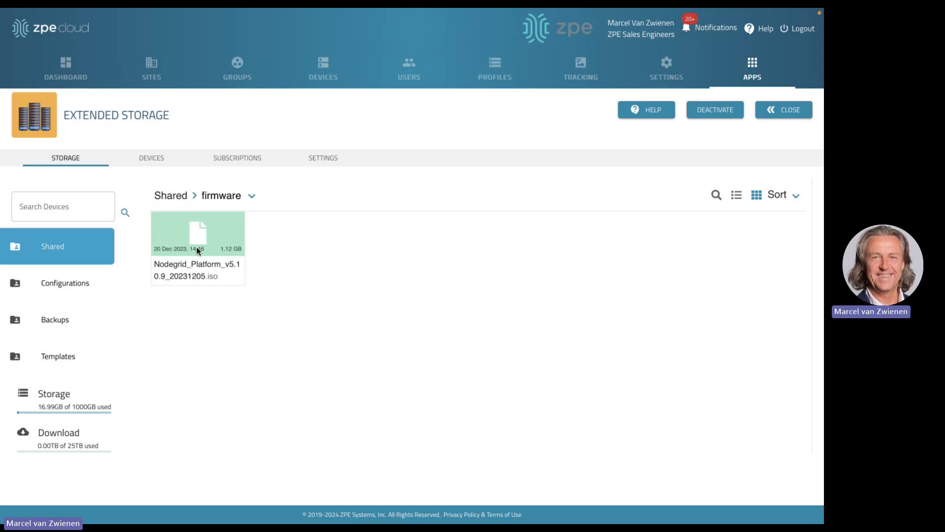
left_click(171, 199)
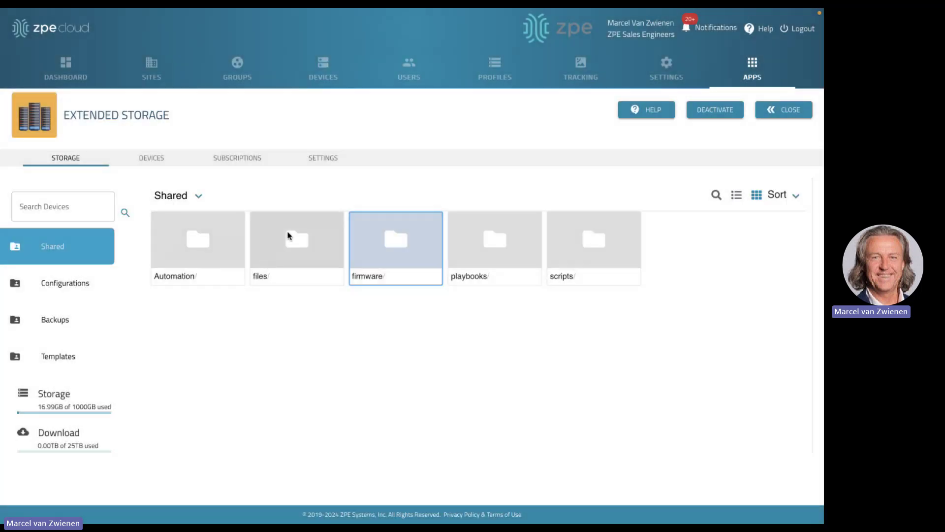
double_click(289, 236)
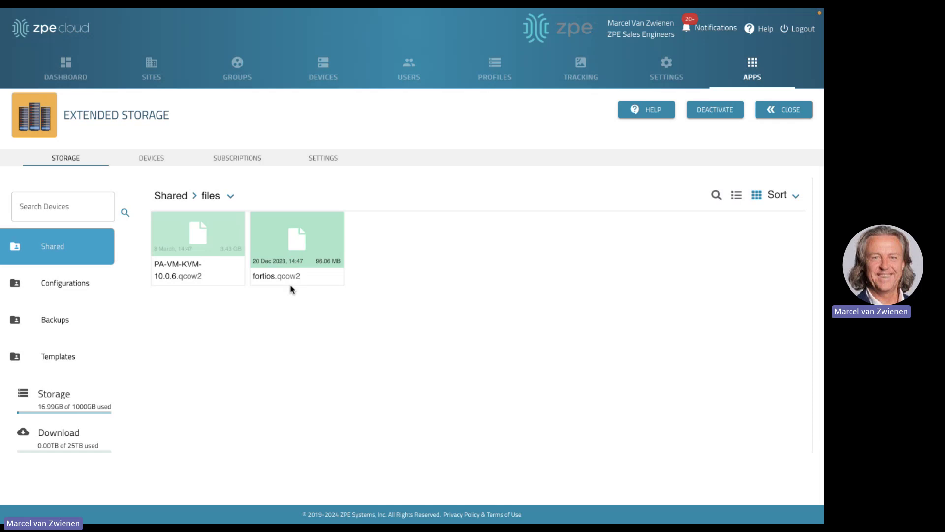
left_click(665, 65)
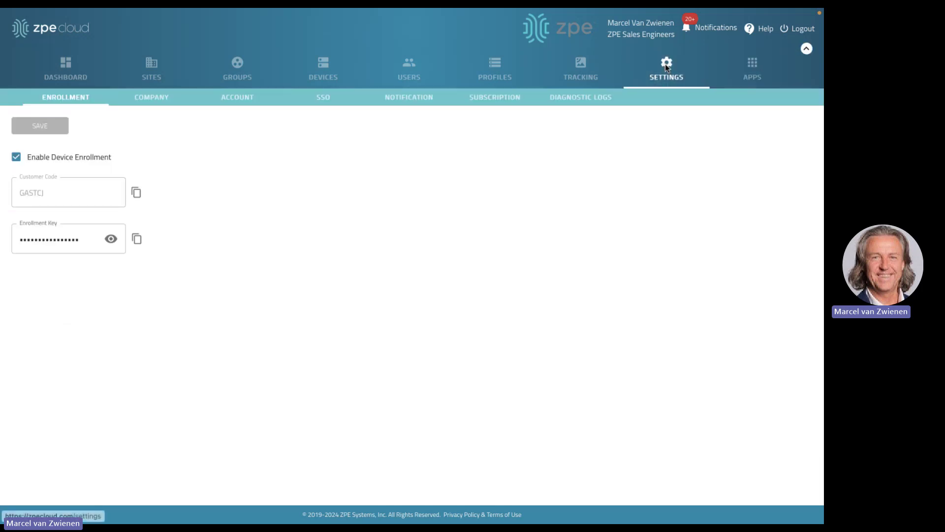
Open Nodegrid Data Lake and search sensor data for the initially selected device.
left_click(748, 77)
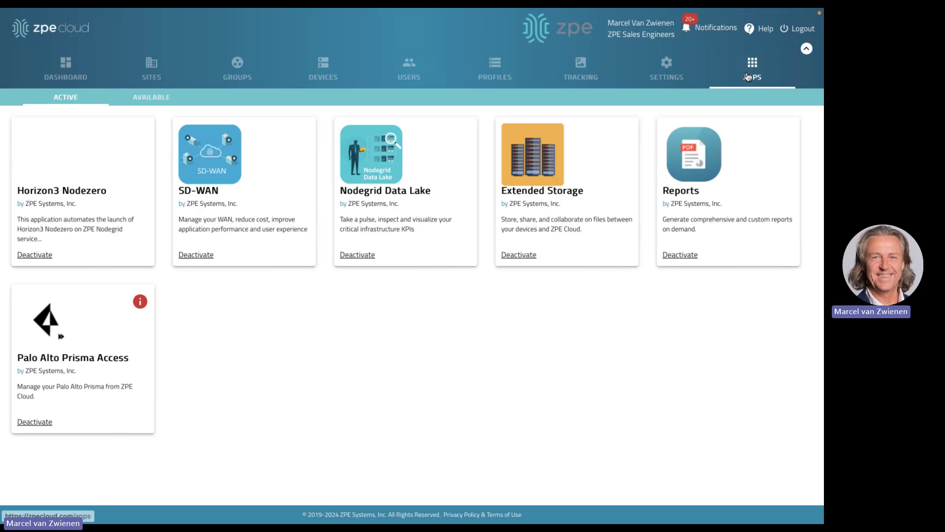
left_click(392, 181)
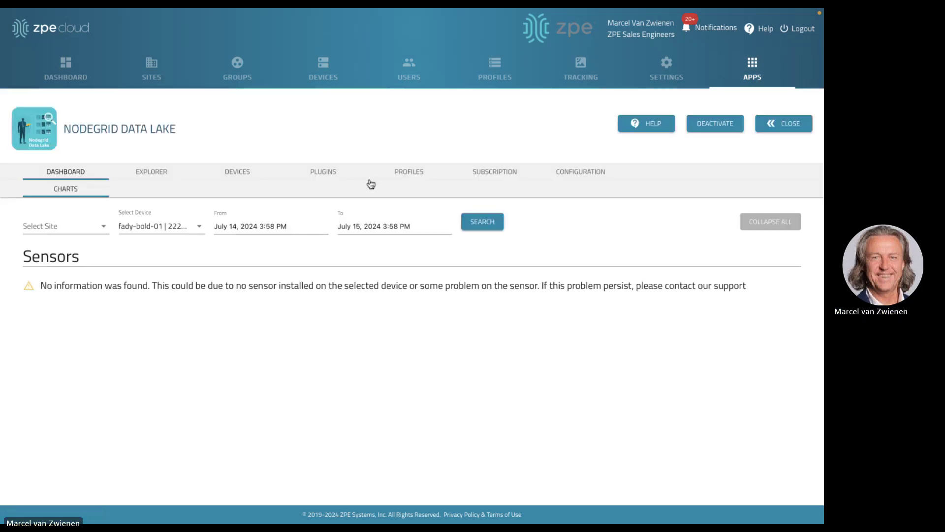
left_click(199, 227)
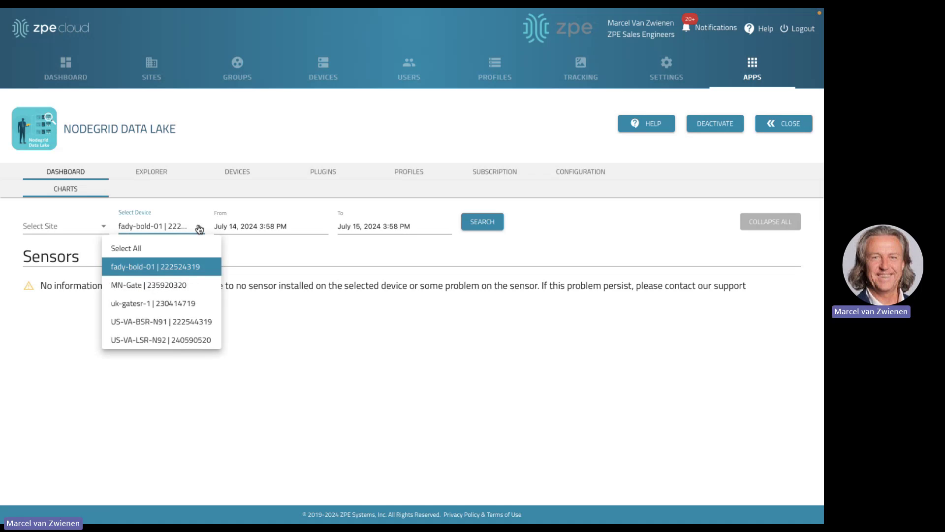
left_click(481, 220)
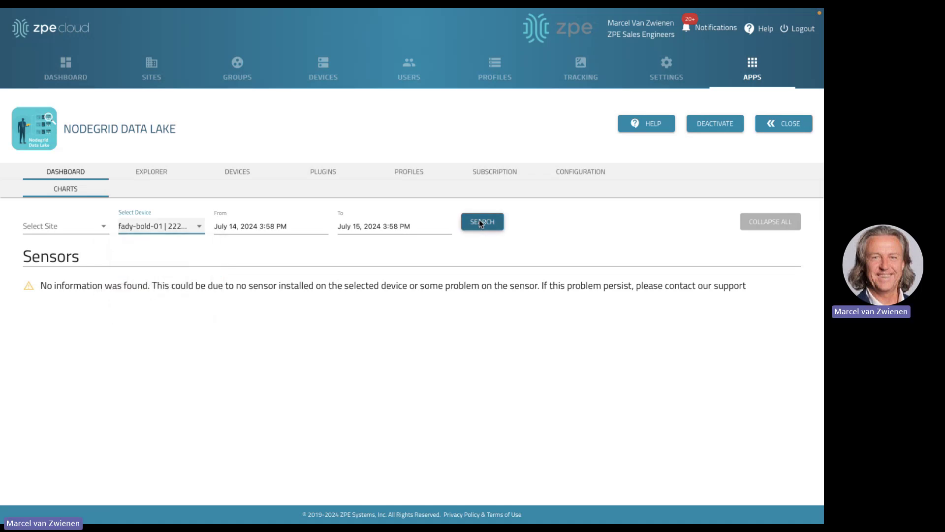
left_click(480, 220)
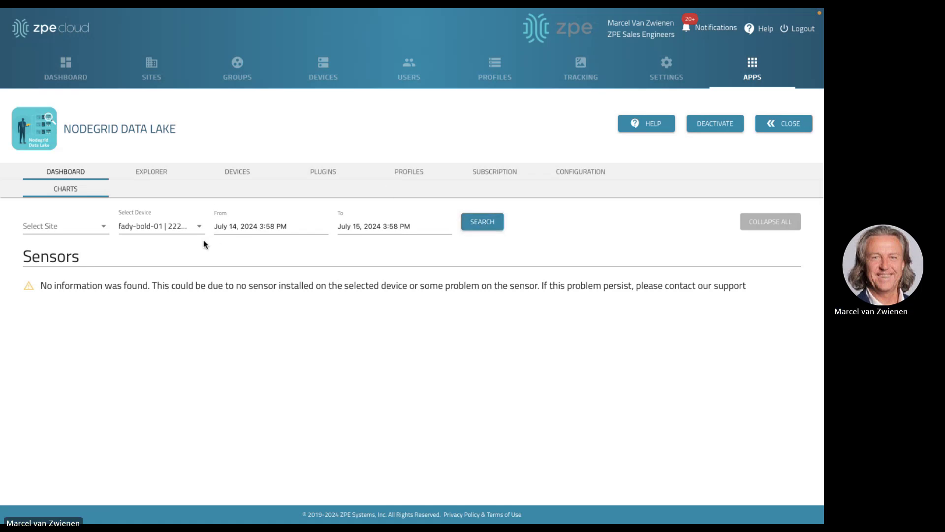
Chart all devices from June 16, 2024, then go back to the dashboard map.
left_click(199, 226)
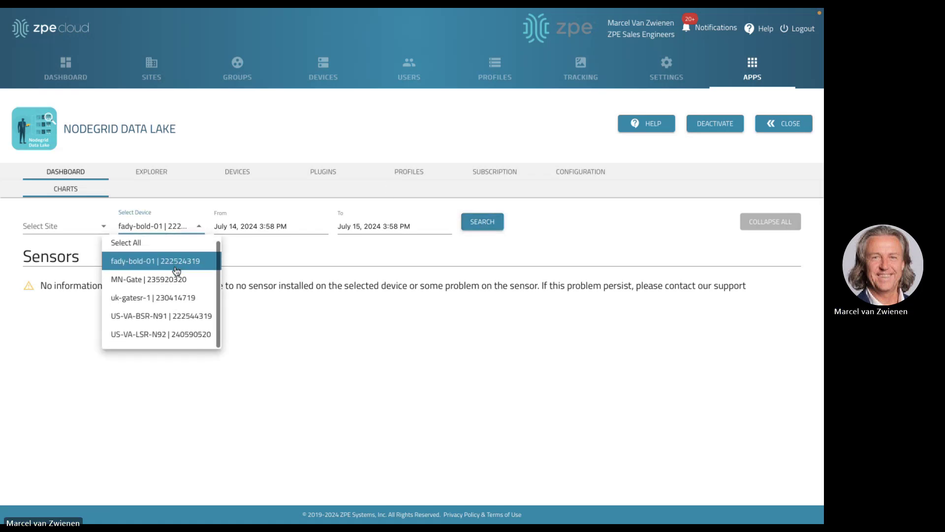
left_click(157, 245)
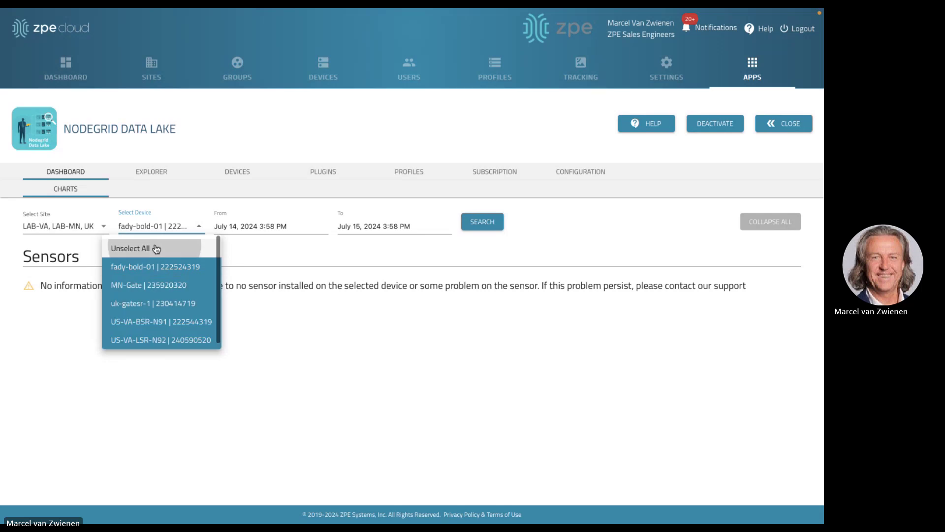
left_click(274, 229)
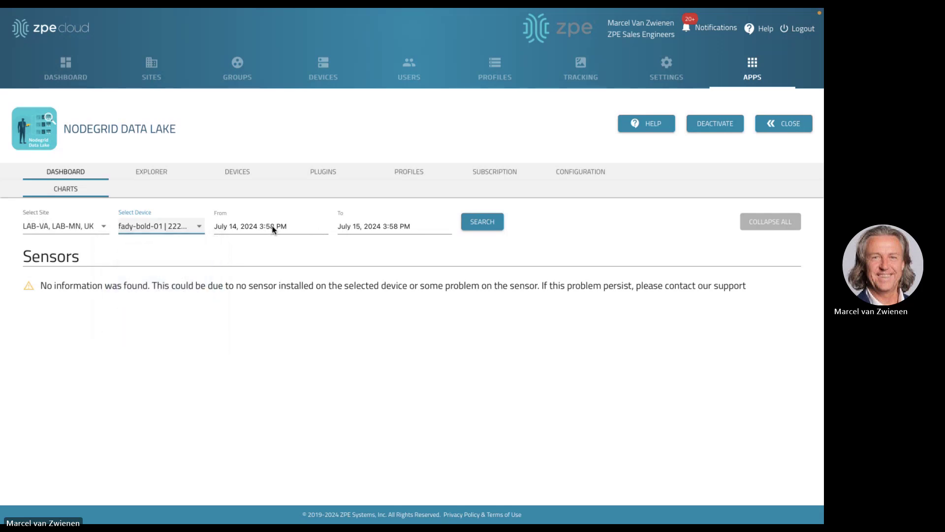
left_click(273, 228)
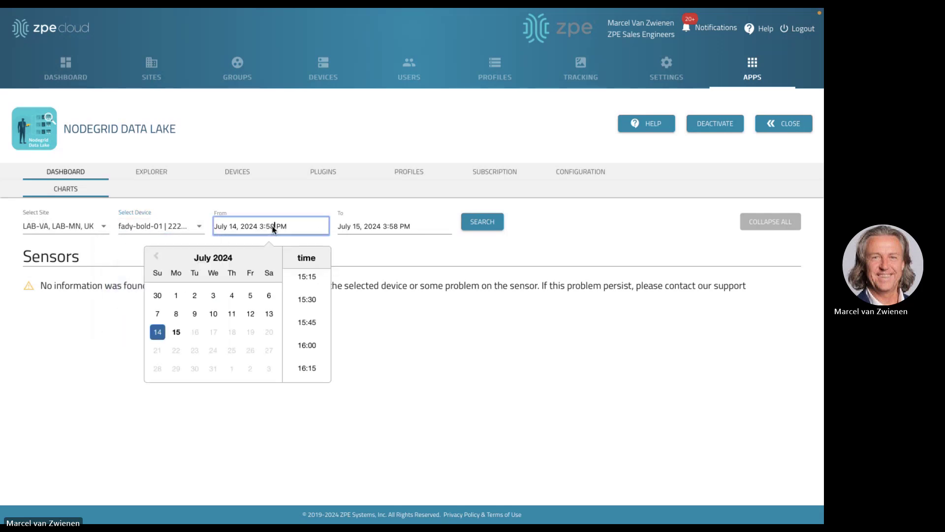
double_click(156, 257)
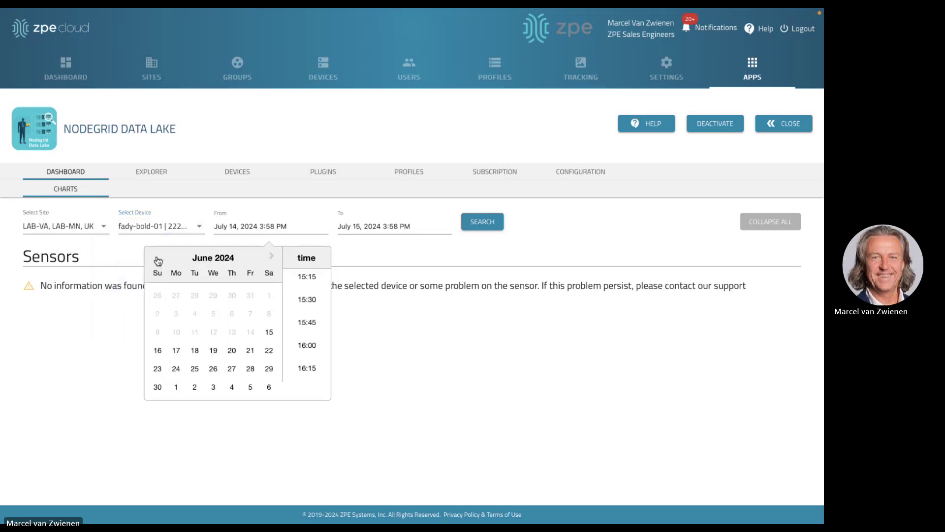
left_click(158, 350)
left_click(482, 222)
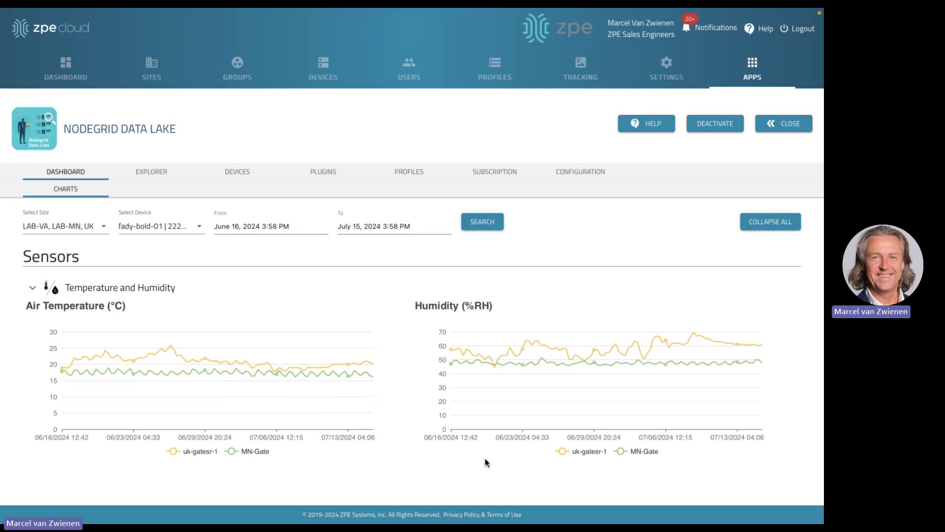
left_click(58, 61)
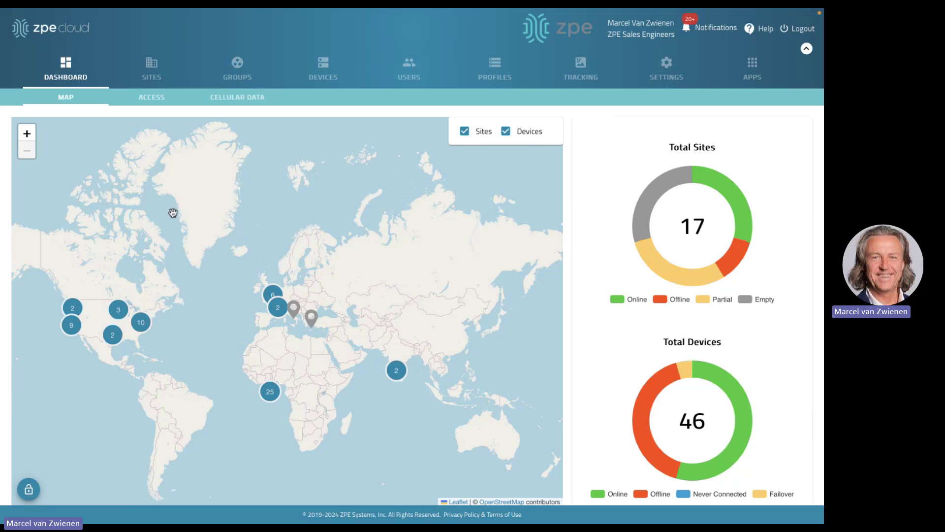
In the Teams meeting, choose Stop recording under More > Record and transcribe.
key("ctrl+Left")
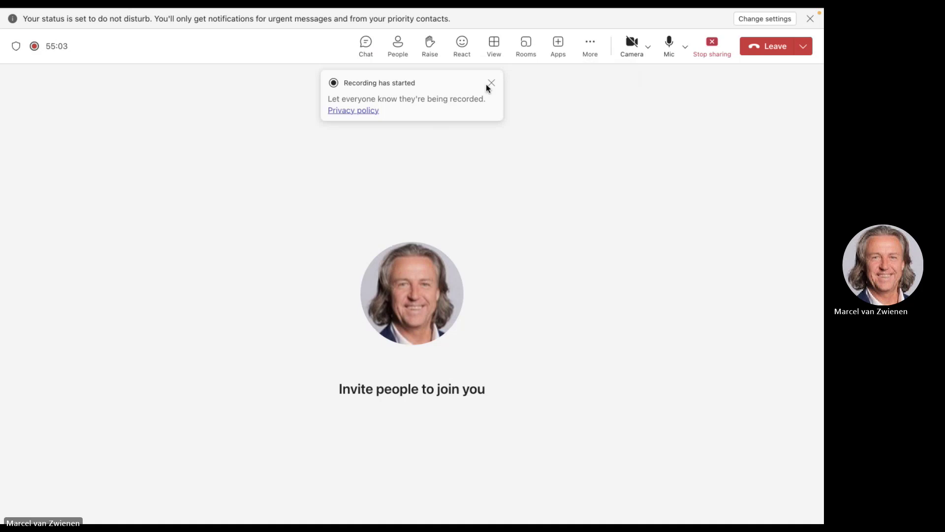
left_click(590, 45)
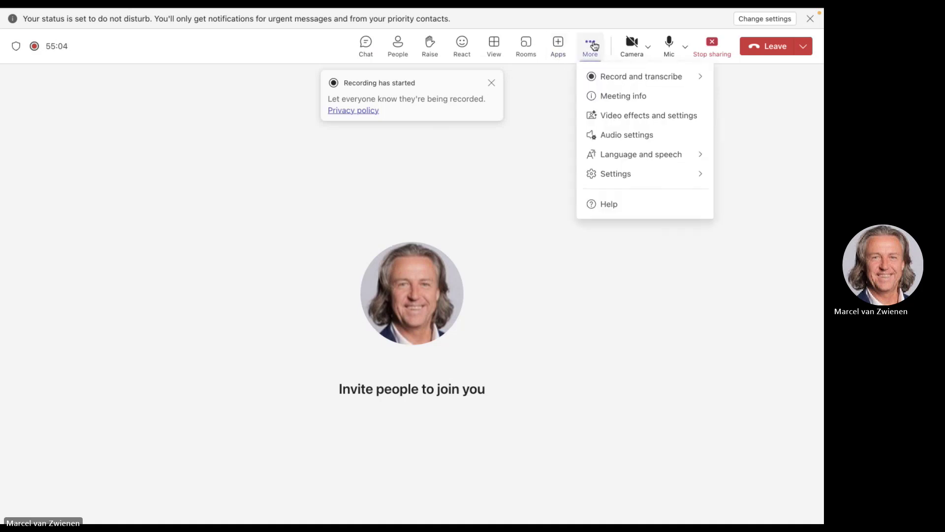
left_click(601, 84)
left_click(516, 83)
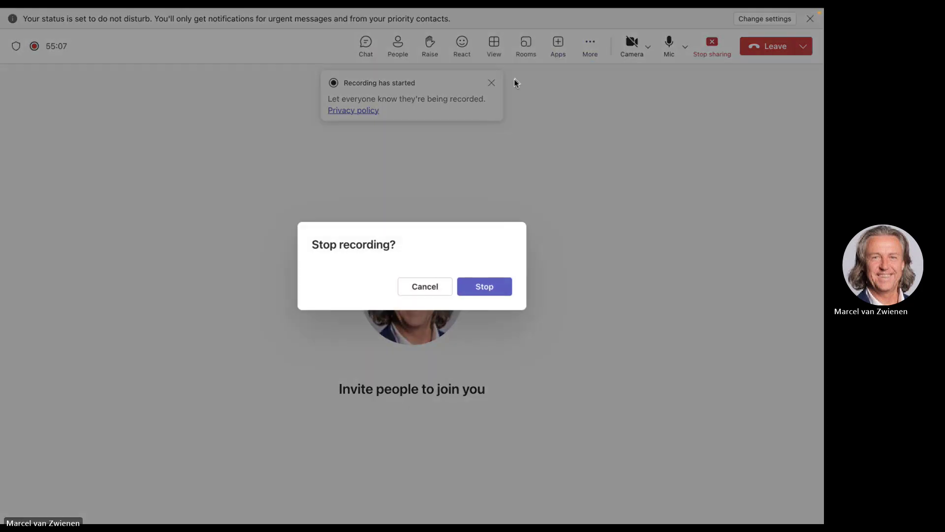